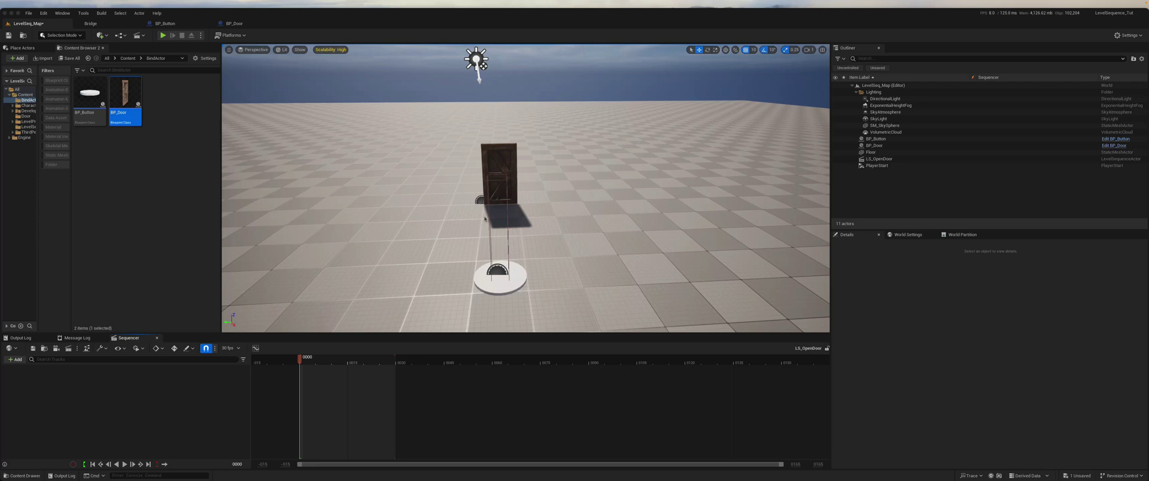
Select the door in the level, review the BP_Door and BP_Button blueprints, and return to the level
left_click(497, 153)
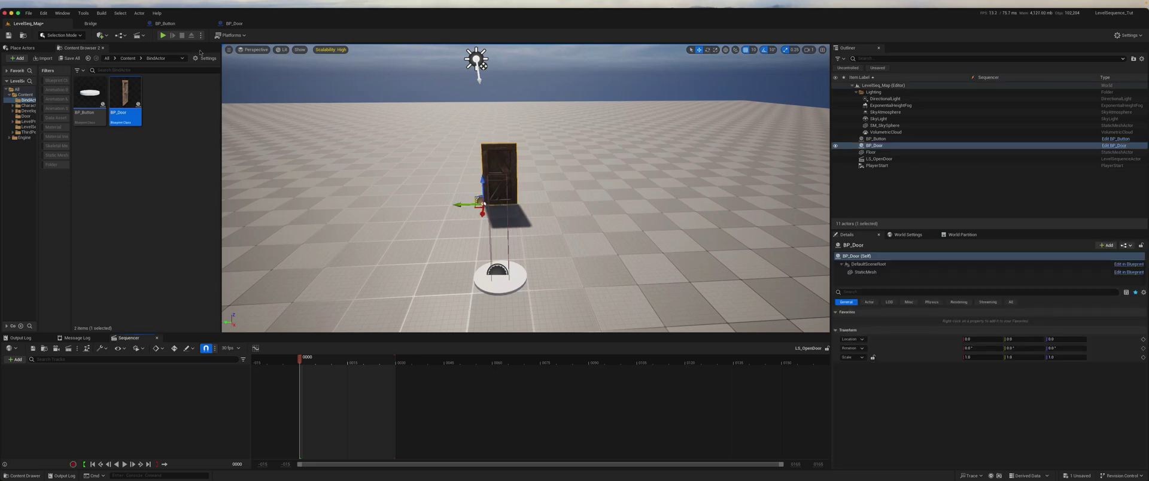
left_click(233, 24)
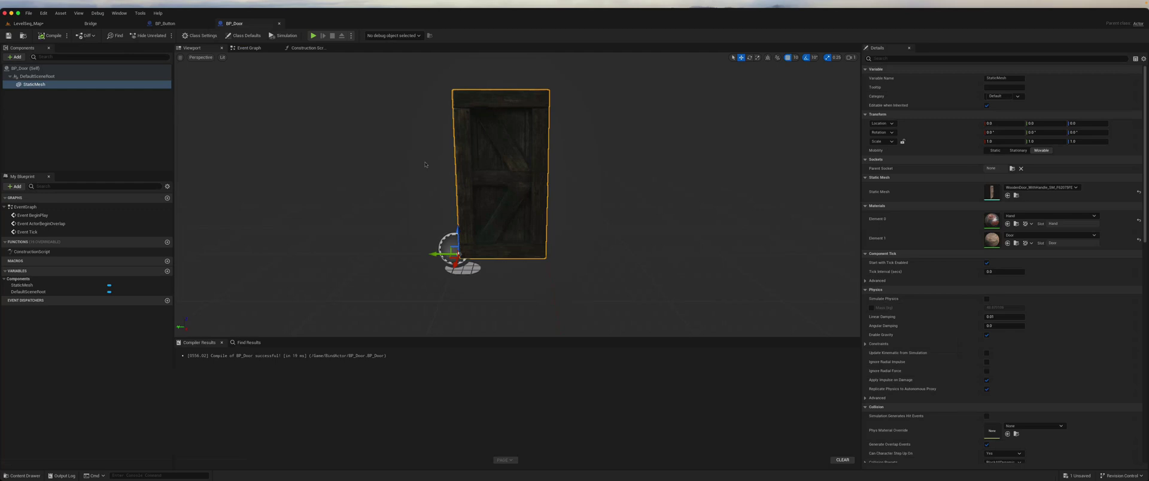
left_click(163, 23)
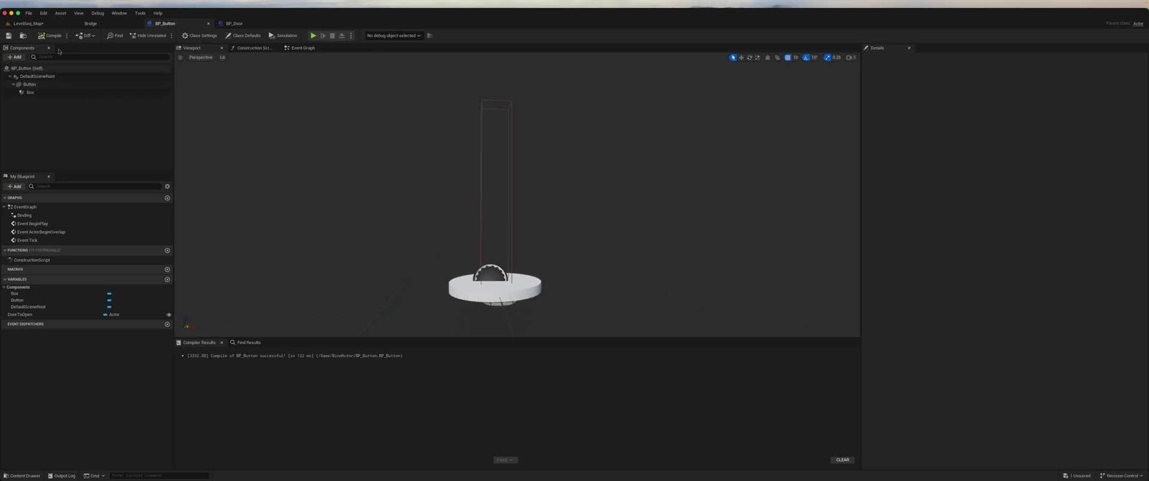
left_click(28, 23)
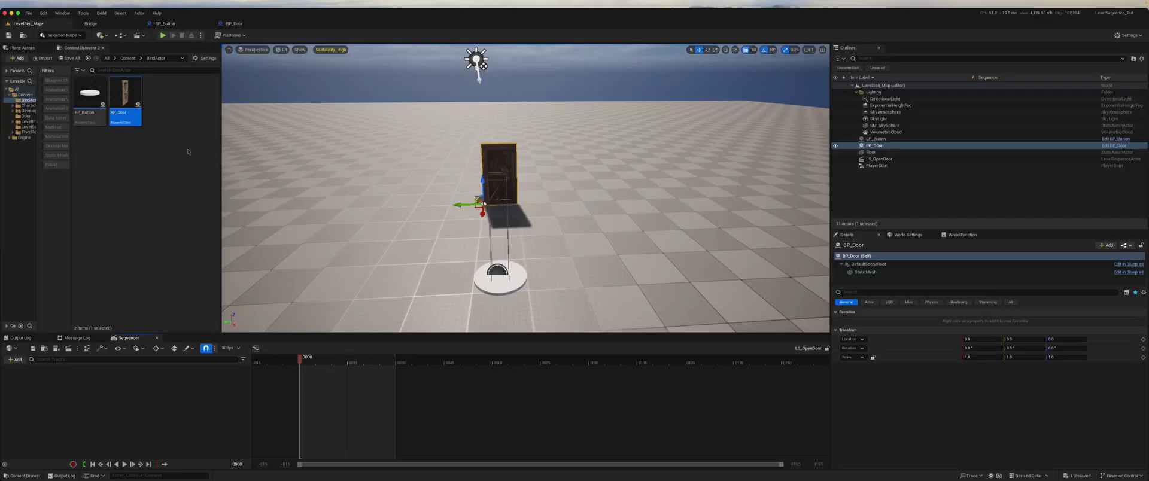
left_click(142, 36)
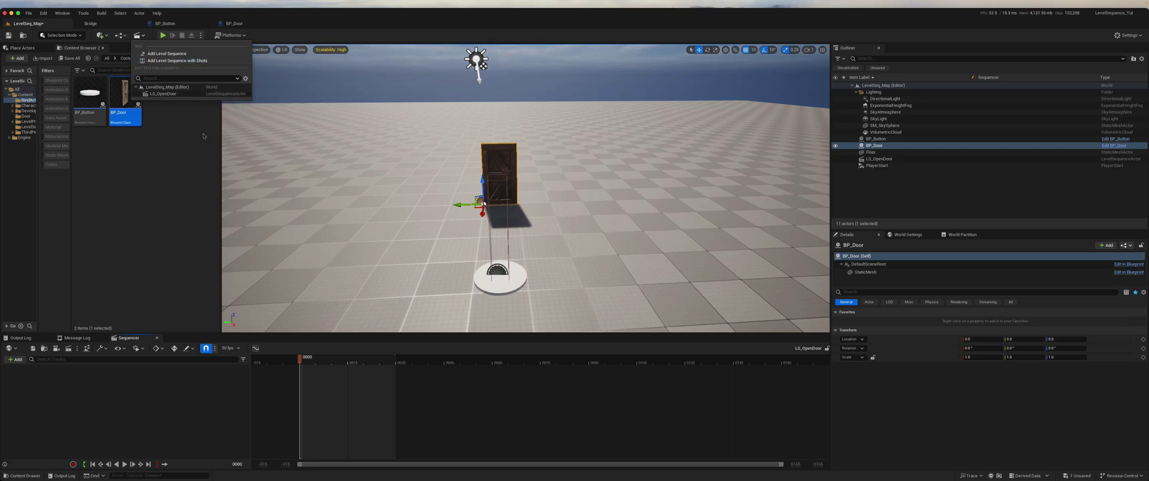
left_click(167, 54)
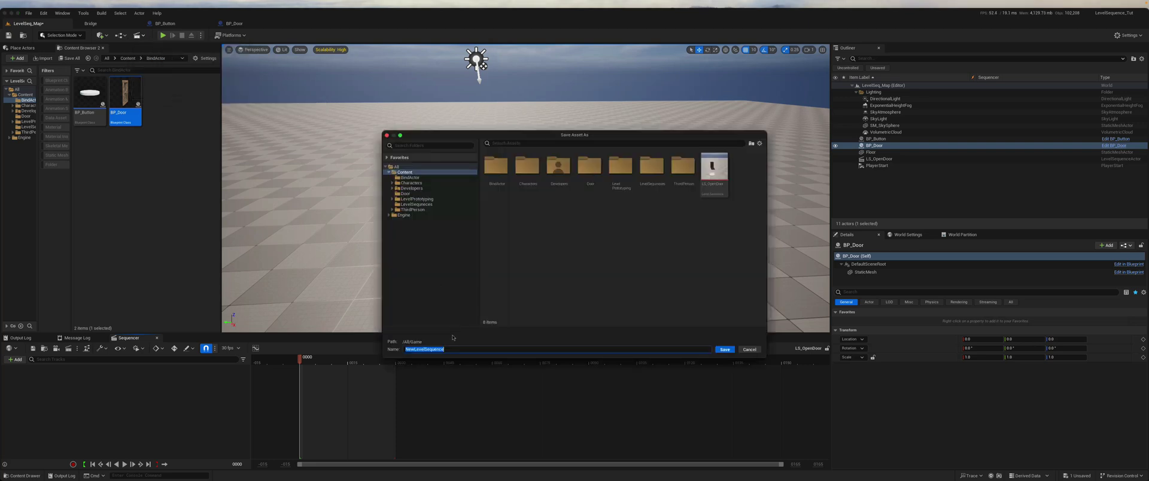
left_click(749, 350)
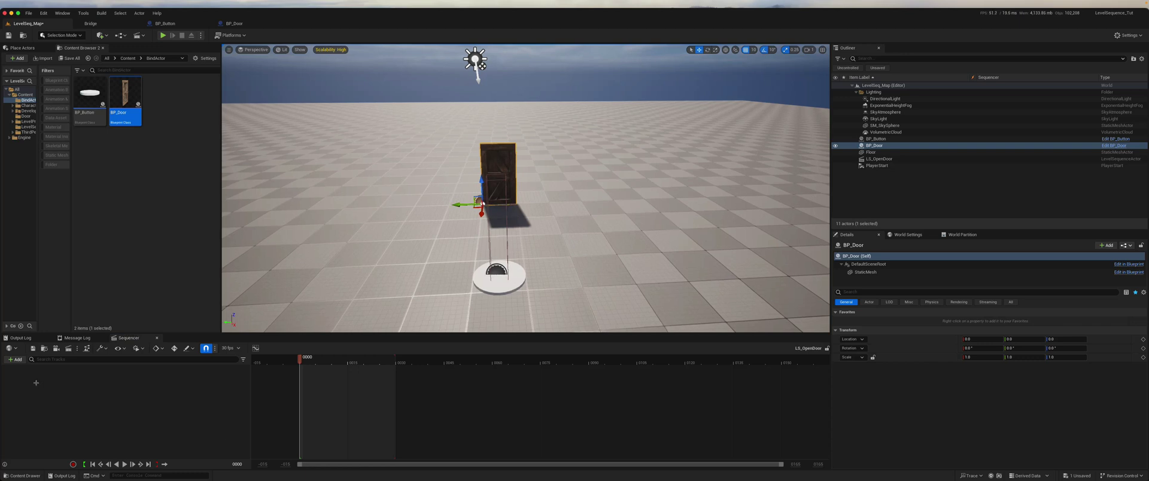
Add the BP_Door actor to the LS_OpenDoor sequence
left_click(15, 359)
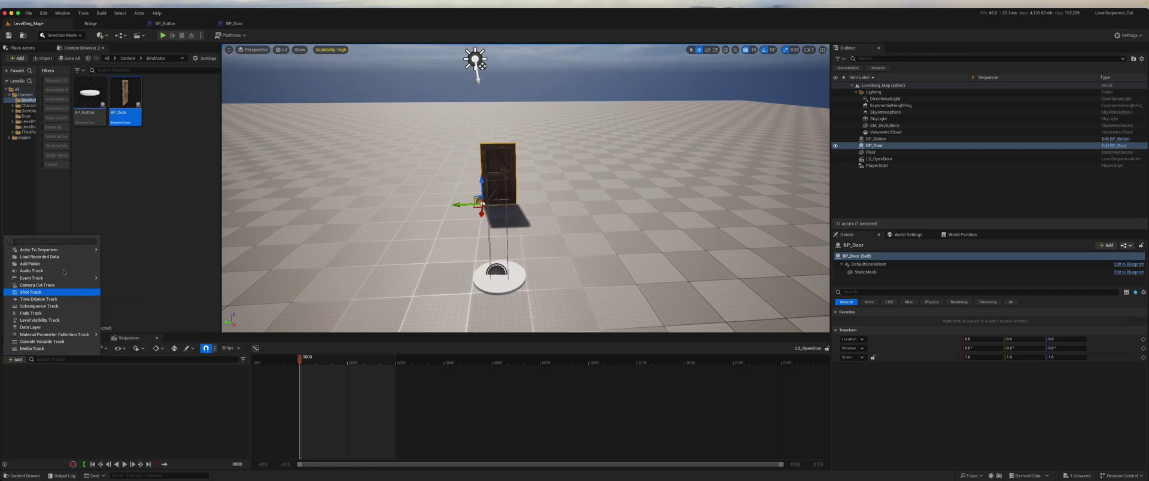
mouse_move(54, 249)
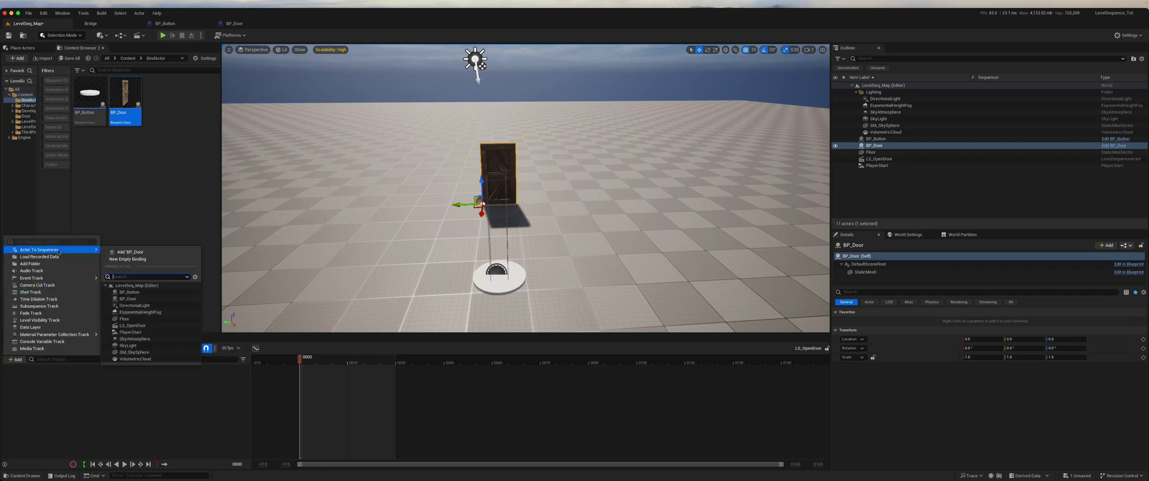
left_click(131, 252)
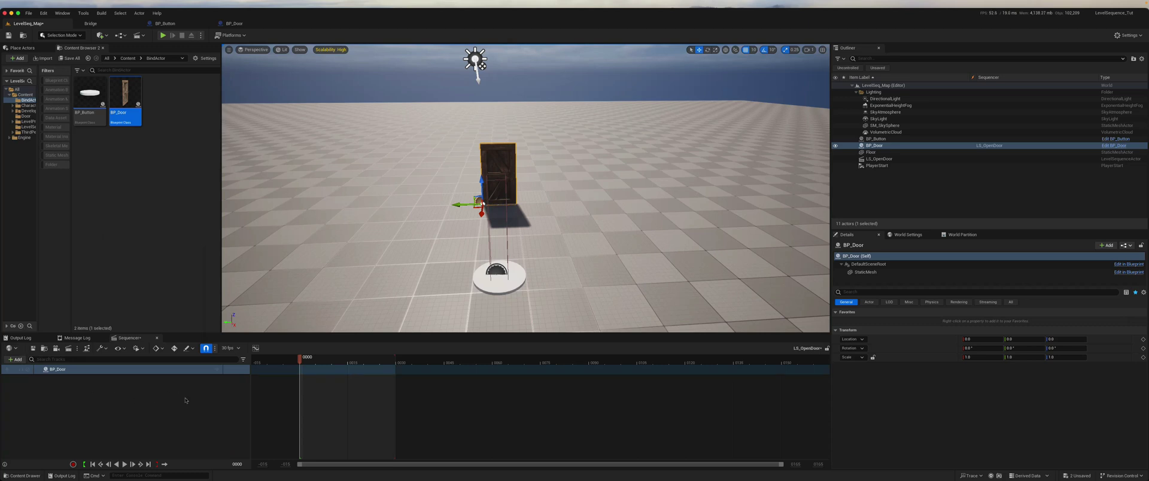
Give BP_Door a Transform track in the sequence and key its transform at frame 0
left_click(219, 370)
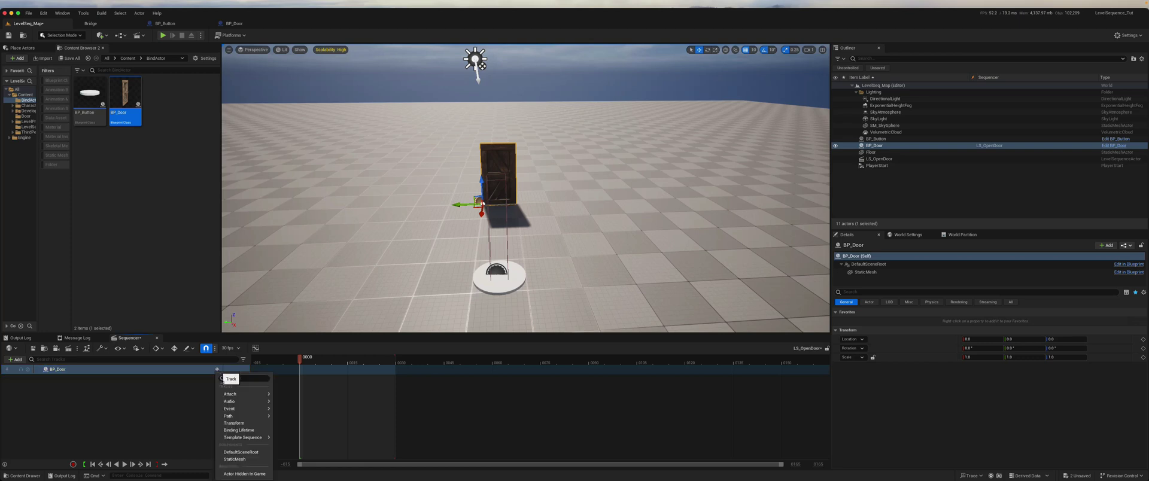
left_click(244, 423)
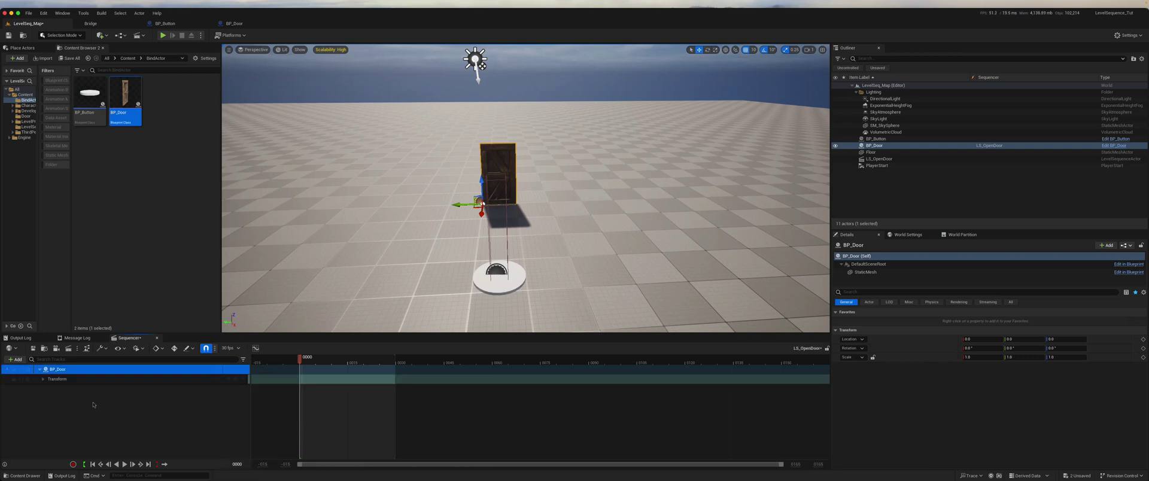
left_click(42, 379)
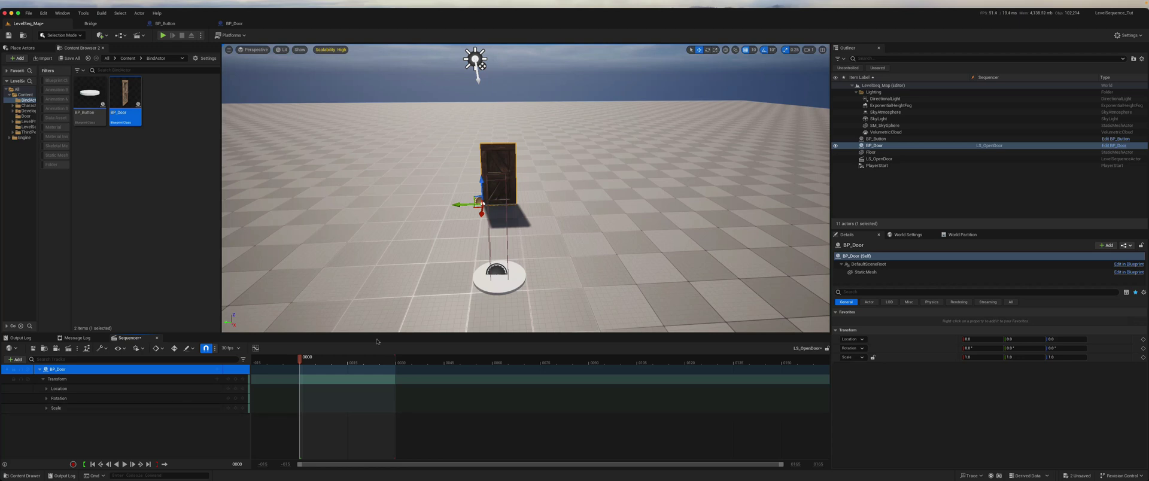
left_click(236, 380)
Key the door's Yaw rotation at 110 on frame 30
left_click_drag(299, 358, 397, 356)
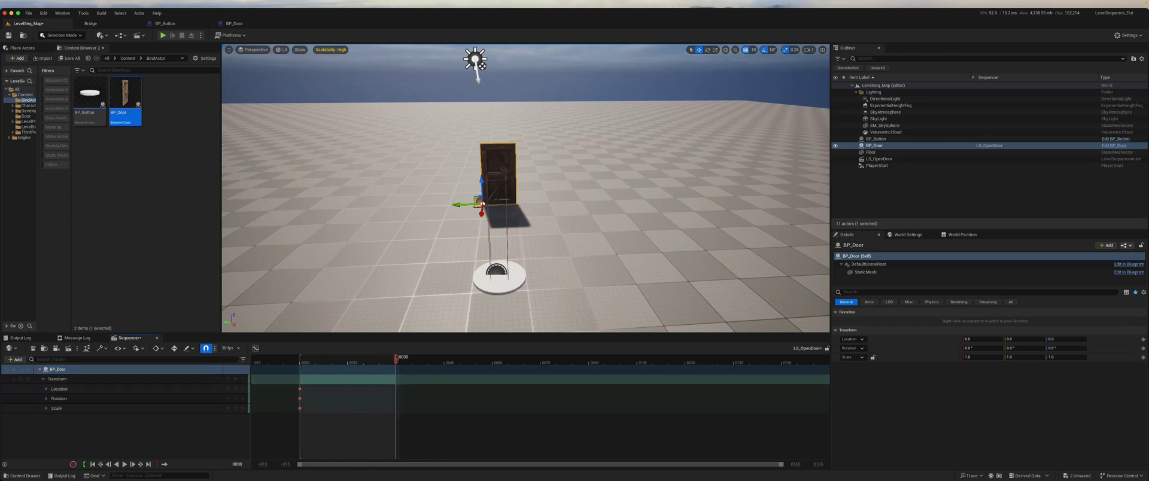
left_click(47, 399)
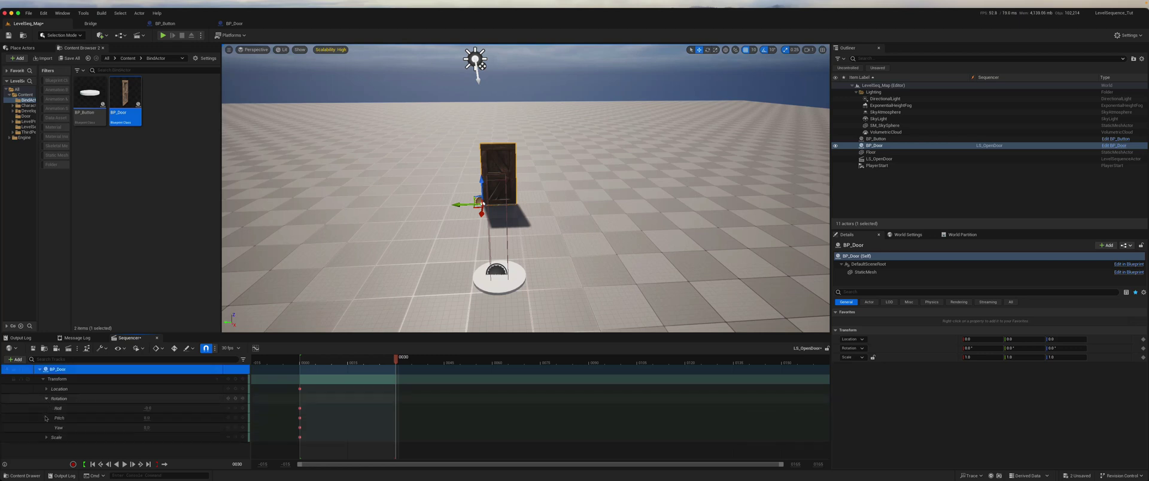
left_click(78, 429)
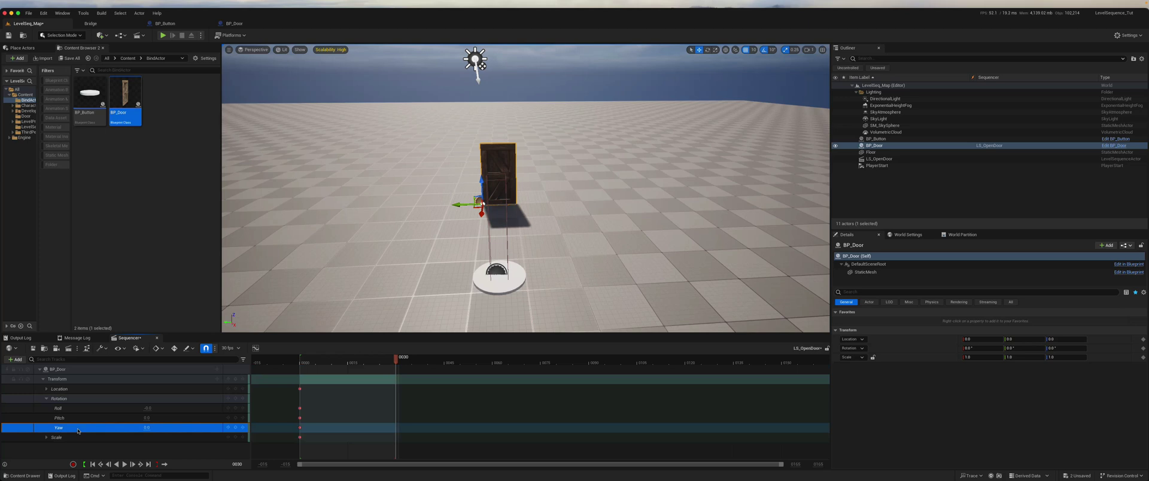
left_click(145, 428)
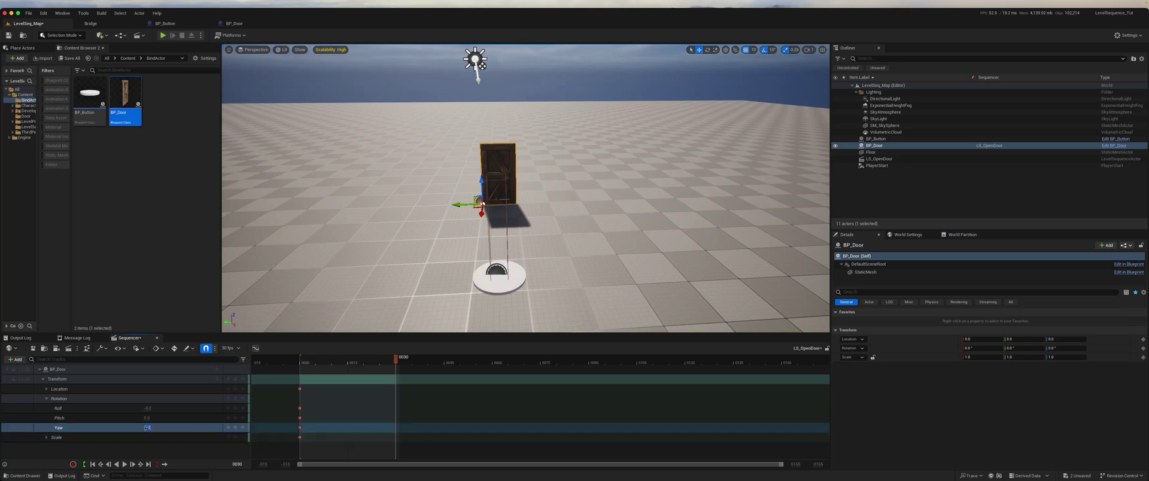
type("110")
key("Return")
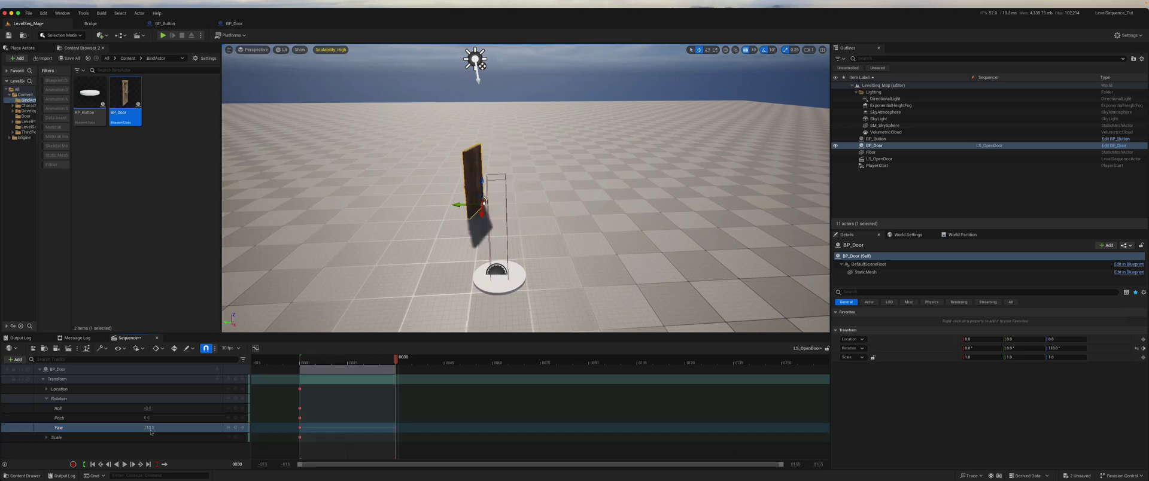
Play the door-opening animation from the start and rewind it to the first frame
left_click(92, 465)
left_click(122, 463)
left_click(92, 464)
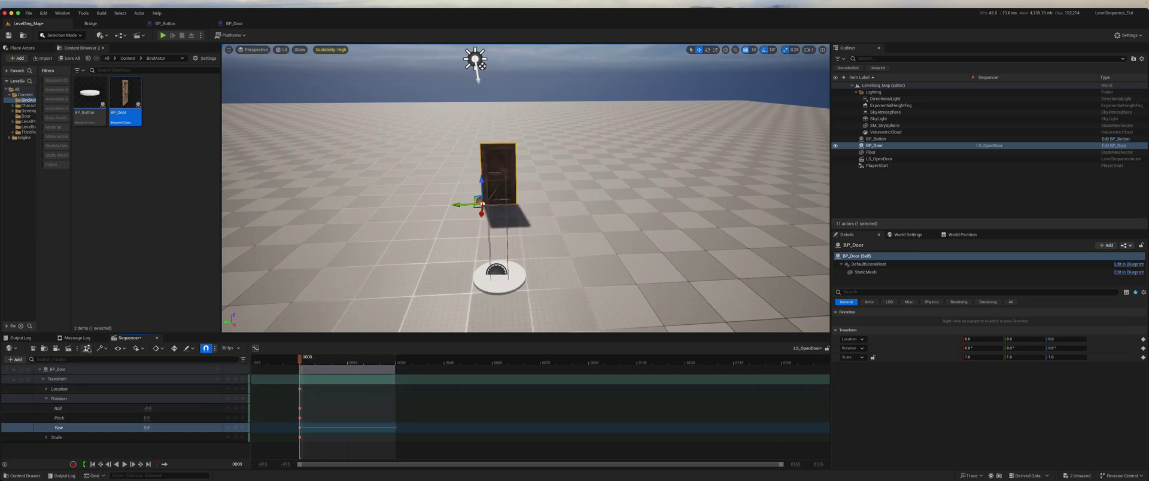
Save the LS_OpenDoor sequence and close the Sequencer
left_click(33, 348)
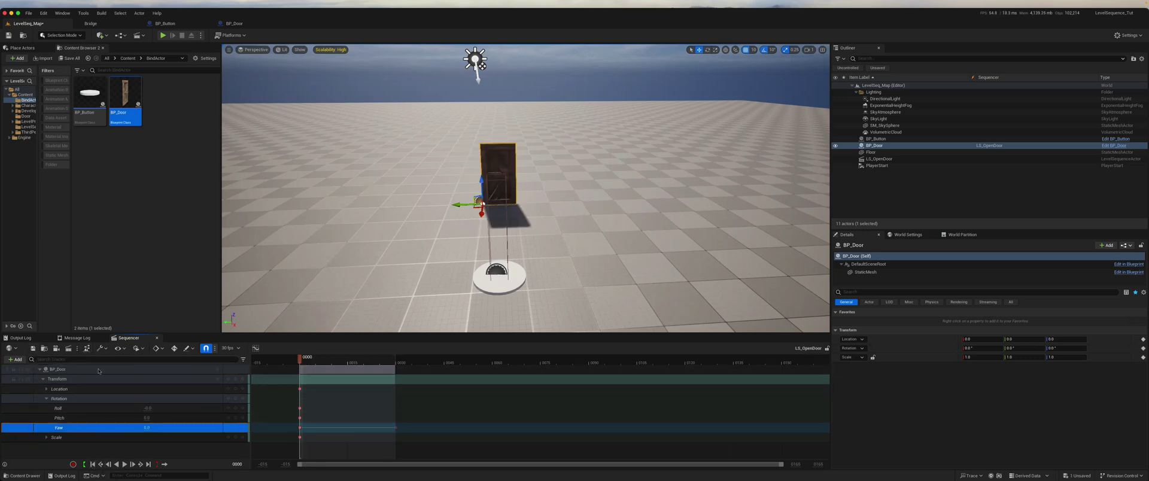
left_click(157, 337)
right_click_drag(473, 309, 471, 330)
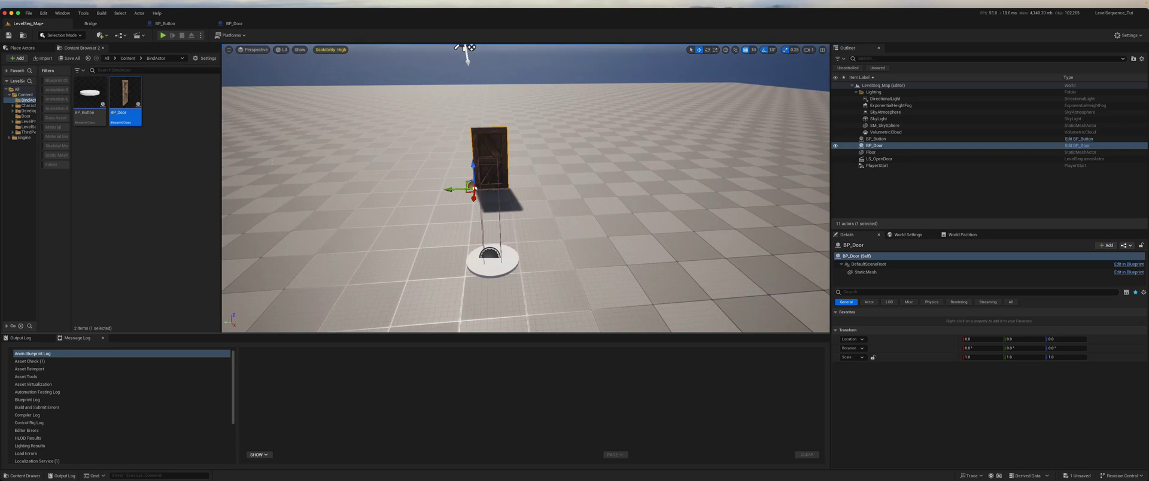
In the BP_Button blueprint, add an On Component Begin Overlap event for the Box component
left_click(165, 23)
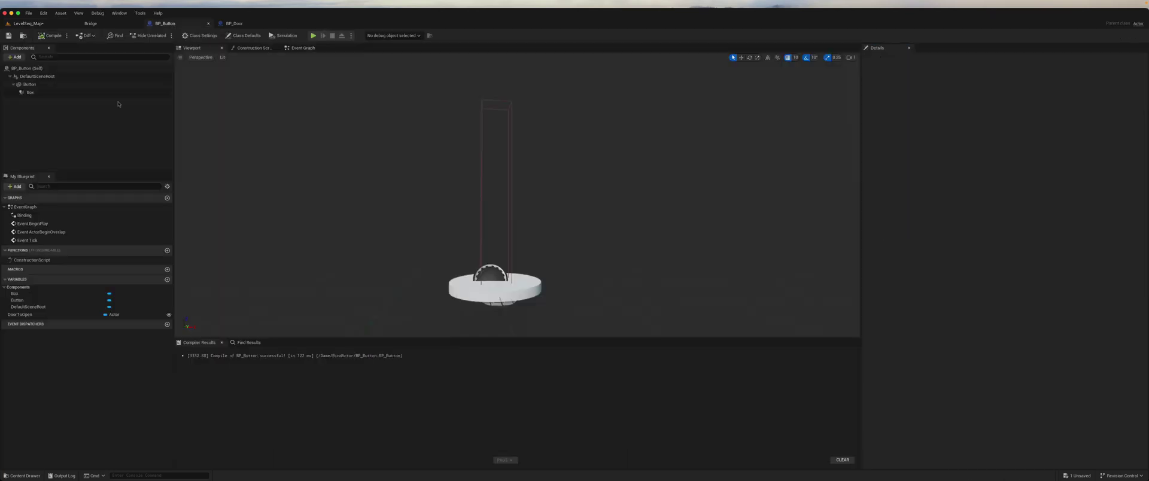
left_click(60, 93)
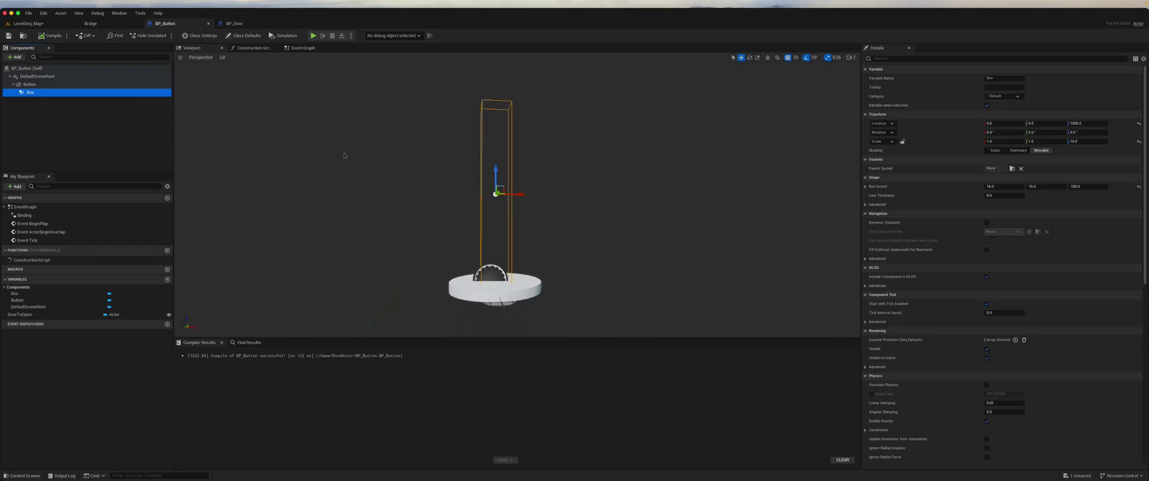
right_click(27, 93)
mouse_move(43, 113)
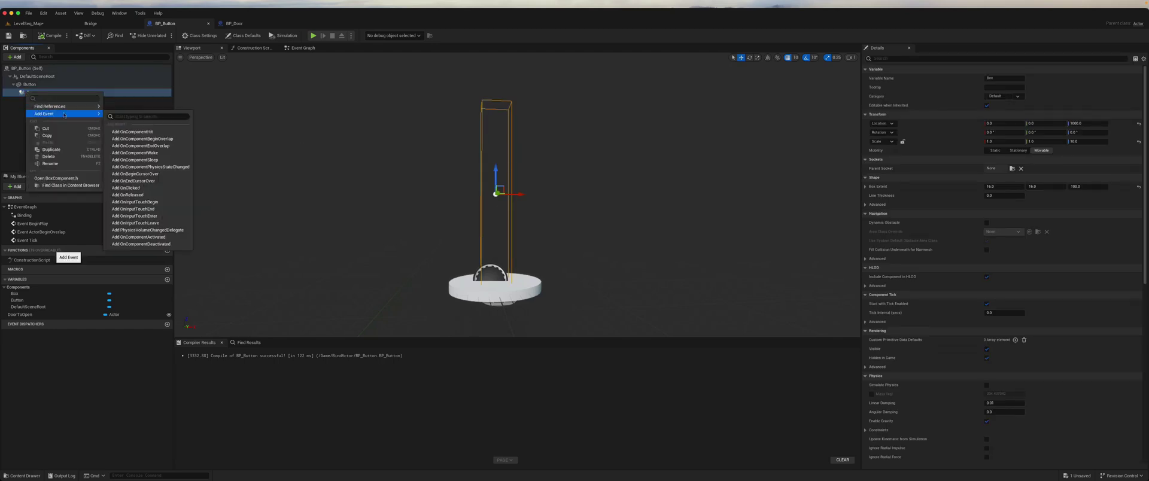
left_click(151, 139)
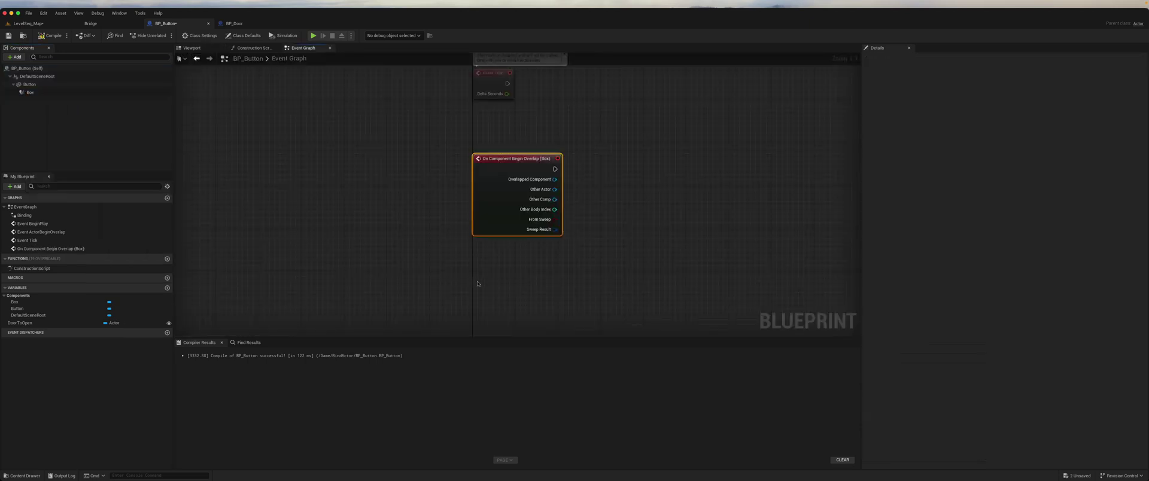
Compare the overlap event's Other Actor with Get Player Pawn using an Equal (==) node
left_click_drag(385, 213, 429, 314)
type("==")
key("Return")
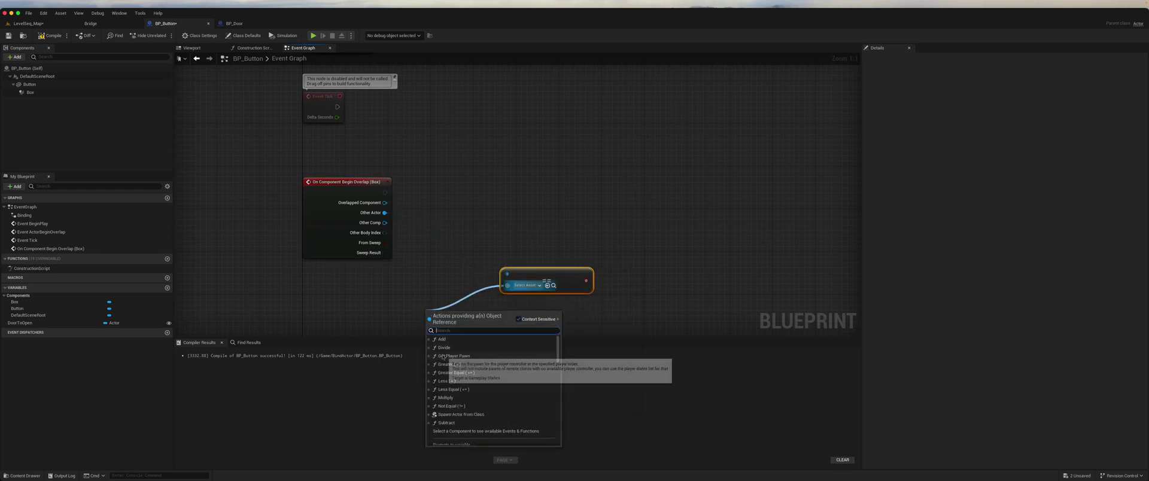
left_click(442, 357)
Add a Branch conditioned on the comparison result and run it from the Begin Overlap event
left_click_drag(542, 278, 583, 222)
type("branch")
key("Return")
left_click_drag(466, 206, 385, 192)
left_click_drag(586, 218, 563, 187)
Add a Do Once node driven by the Branch's True output
right_click_drag(607, 280, 424, 282)
left_click_drag(422, 201, 488, 206)
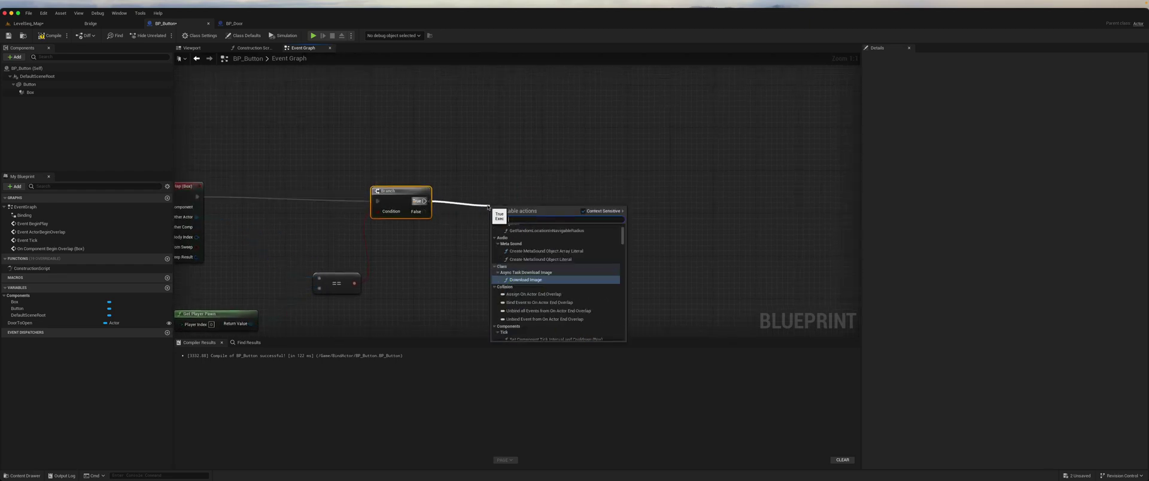
type("onc")
key("Return")
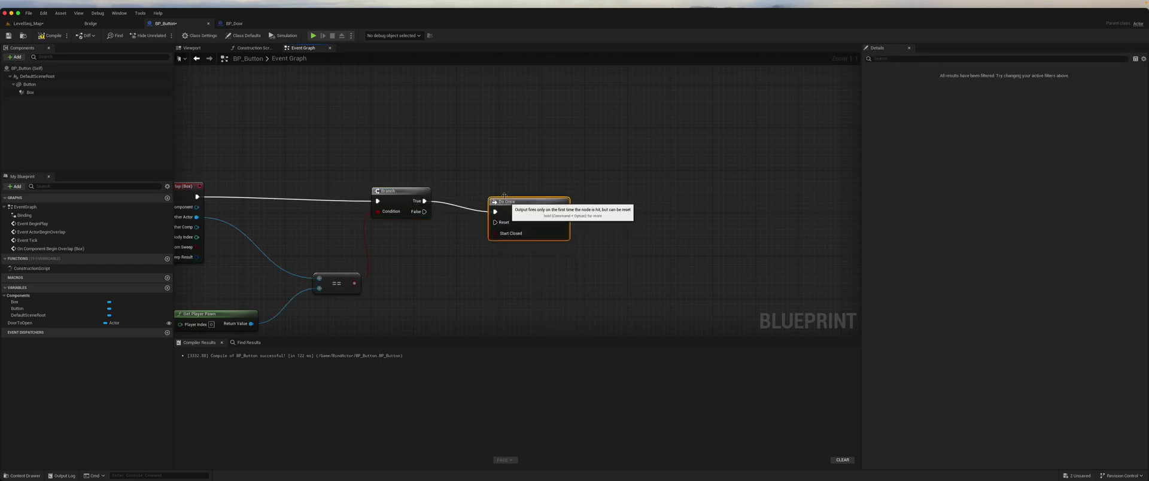
Add a Create Level Sequence Player node after Do Once and set its Level Sequence to LS_OpenDoor
right_click_drag(510, 254, 387, 281)
left_click_drag(434, 228, 501, 231)
type("cre")
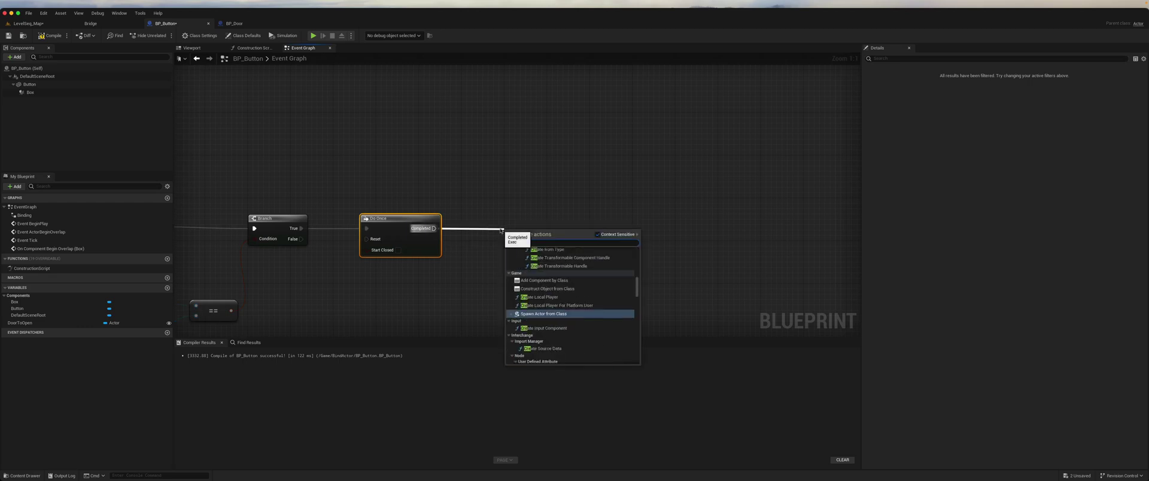
type("ate level")
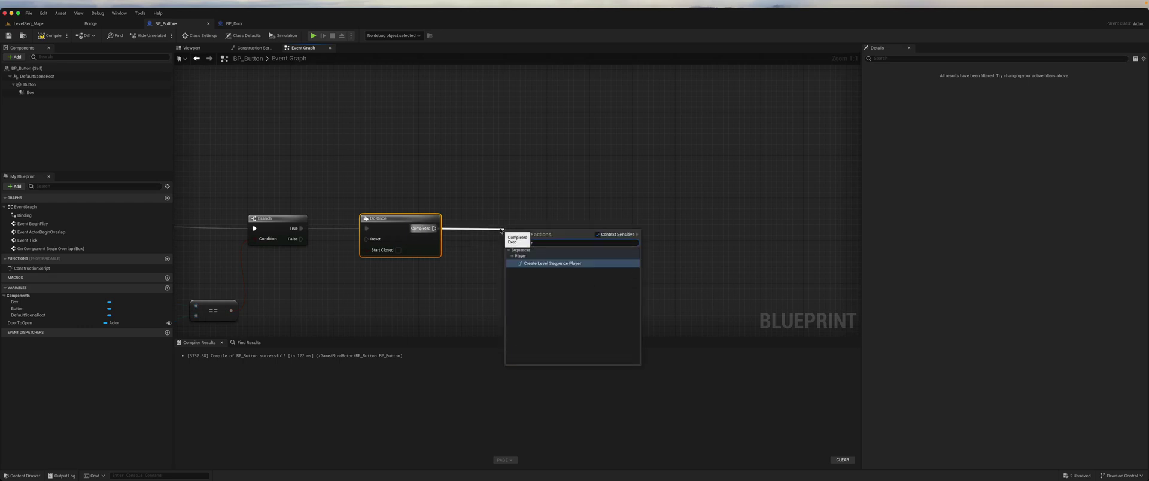
left_click(536, 263)
left_click(532, 256)
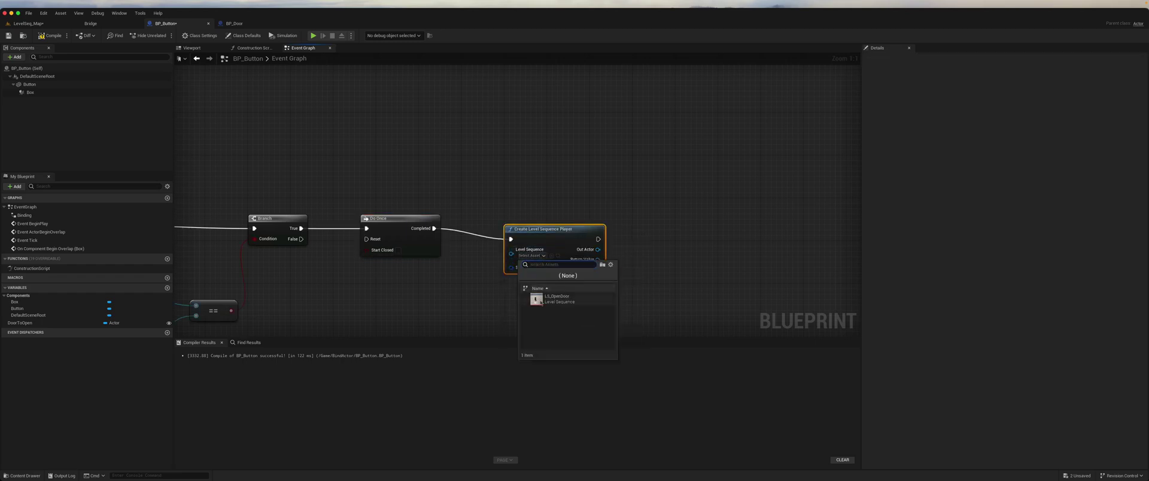
left_click(542, 303)
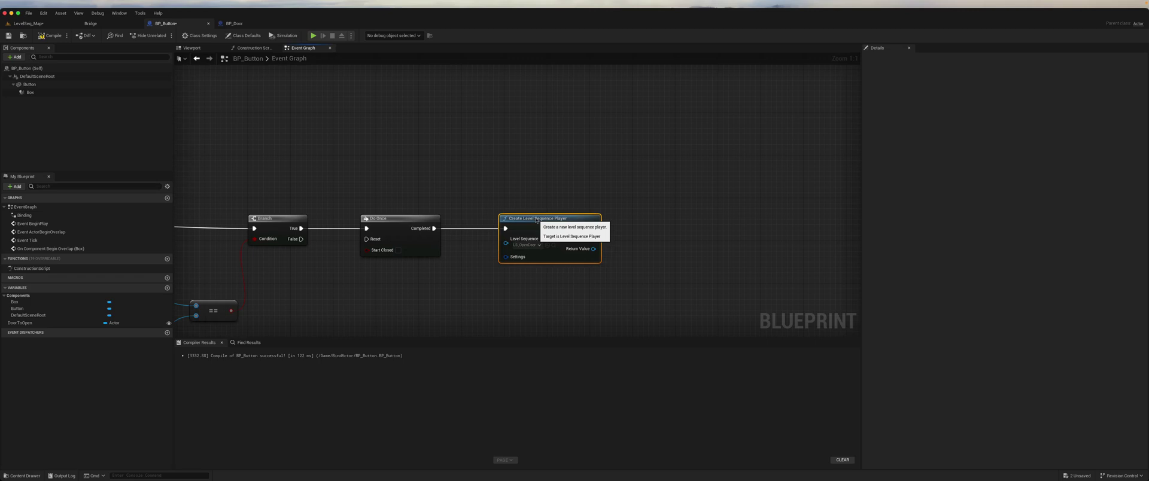
Add a Play node targeting the Return Value of Create Level Sequence Player
right_click_drag(481, 294, 421, 288)
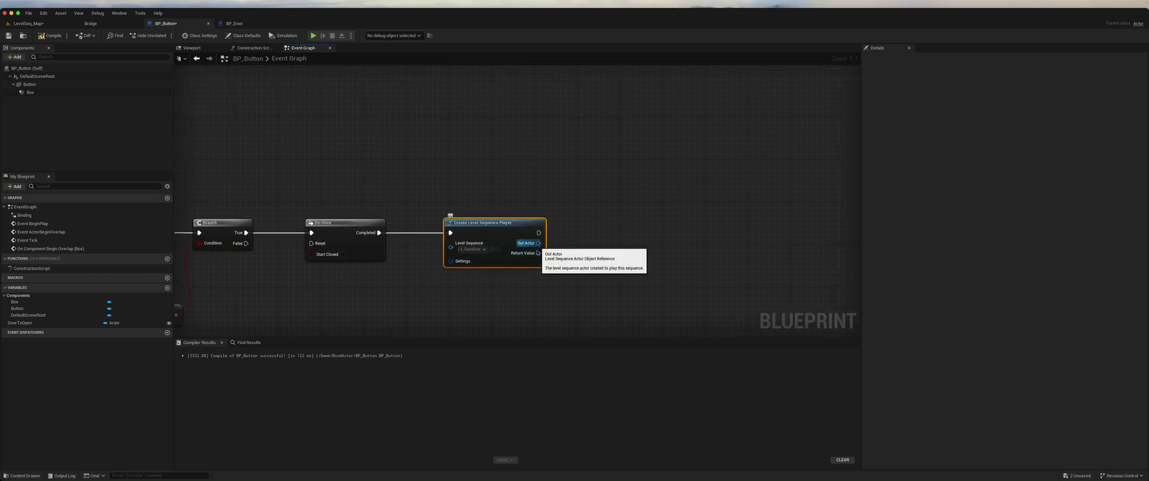
left_click_drag(538, 253, 623, 235)
type("pla")
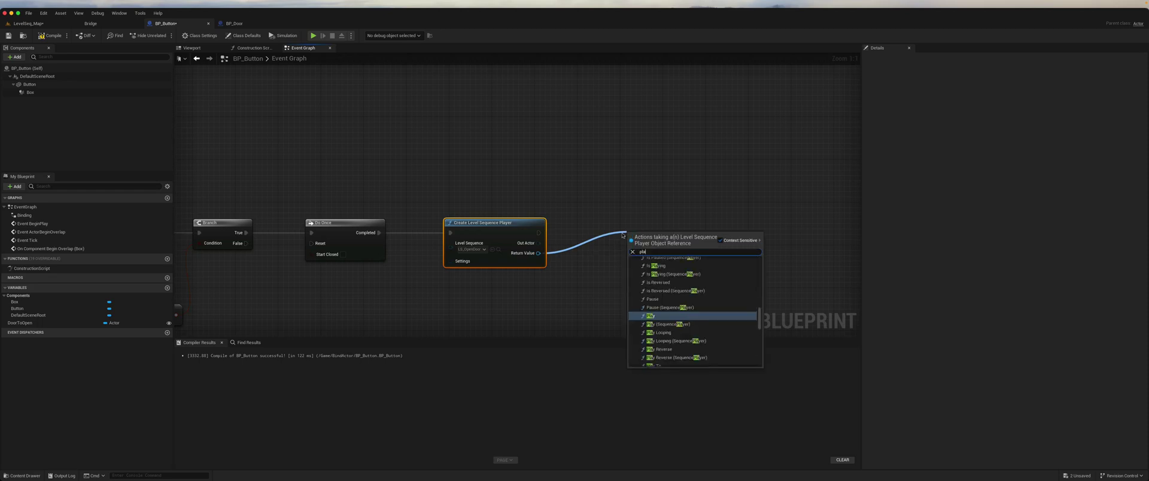
type("y")
left_click(639, 316)
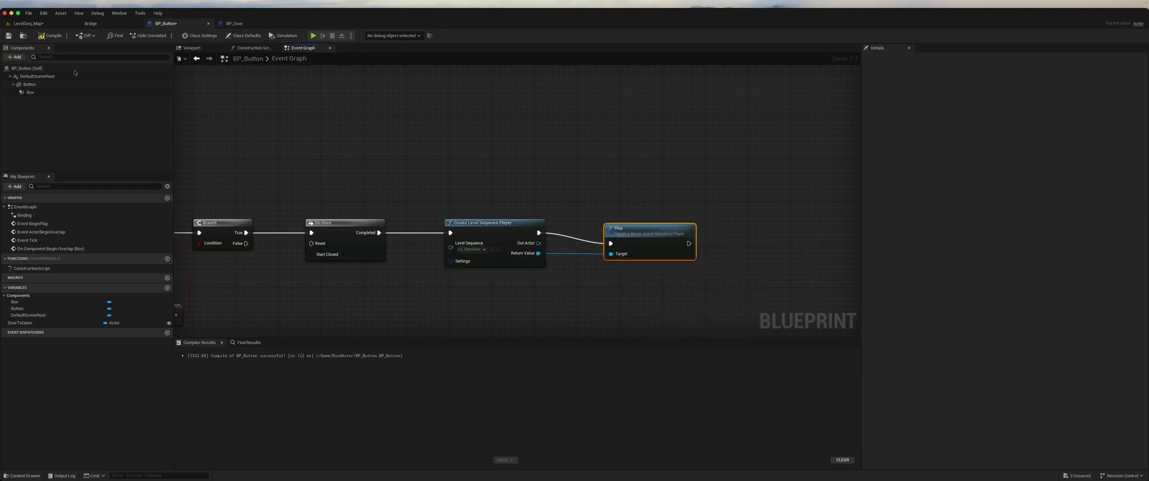
Compile BP_Button and play-test LevelSeq_Map by walking the character onto the button
left_click(46, 36)
left_click(25, 25)
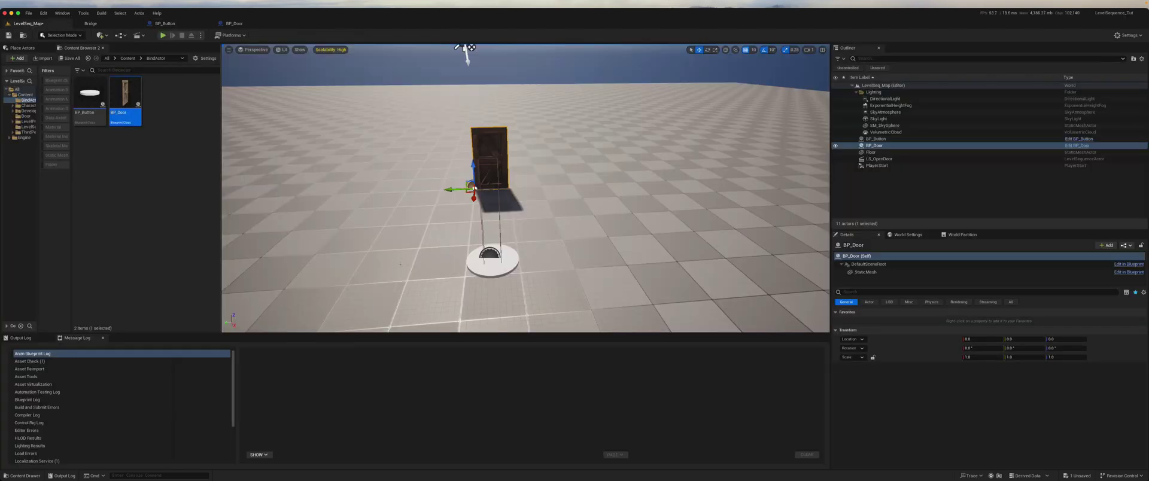
key("alt+p")
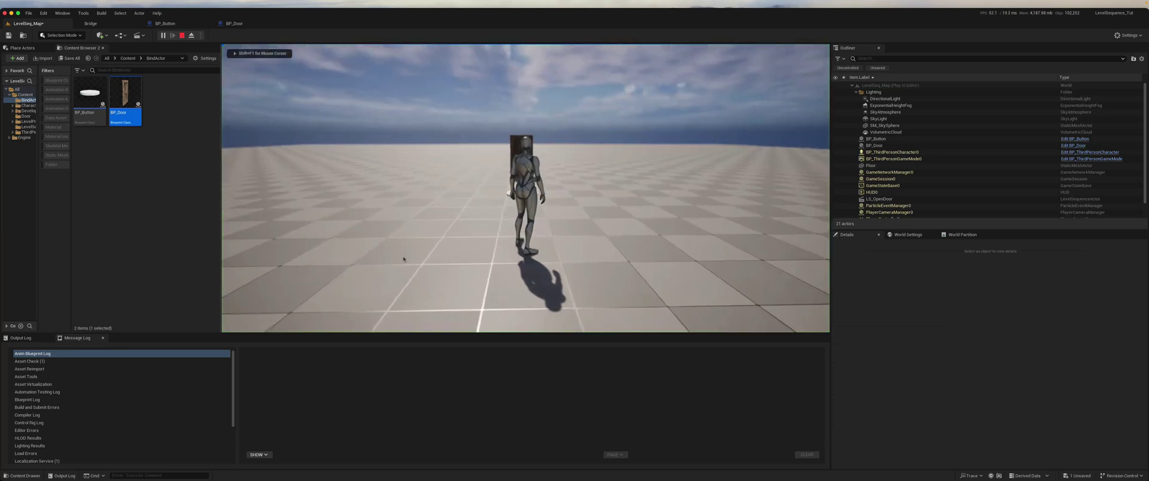
key("s")
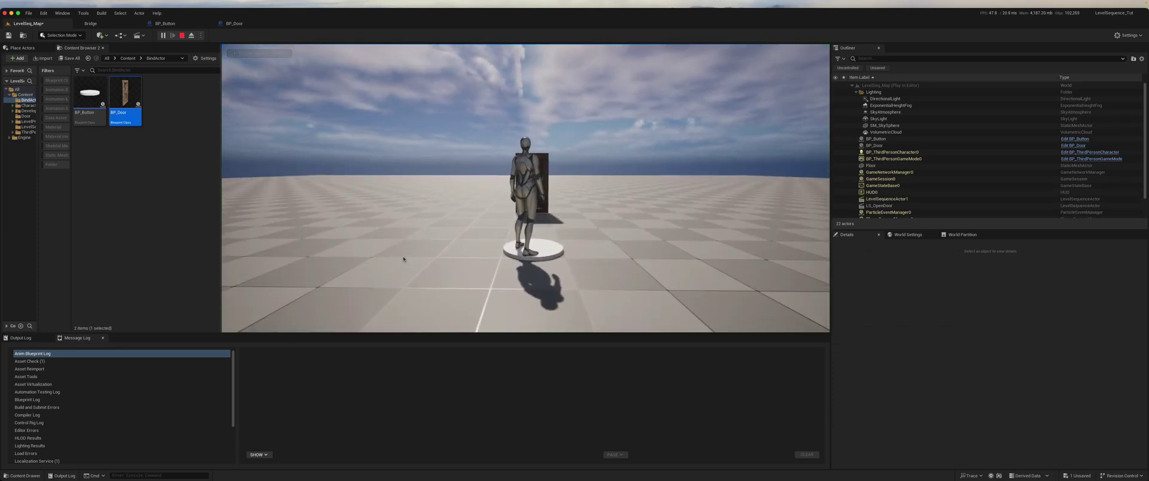
key("s")
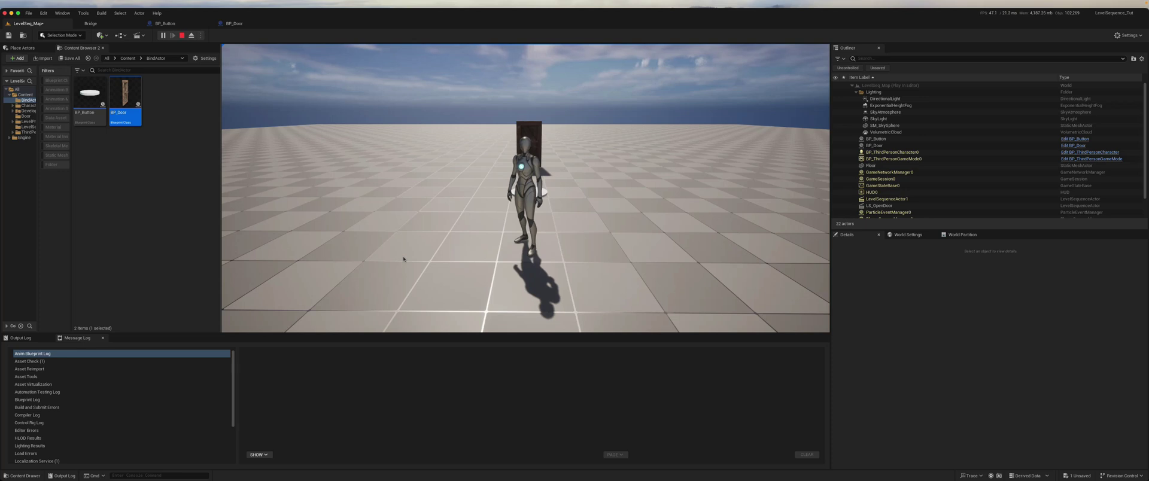
key("Escape")
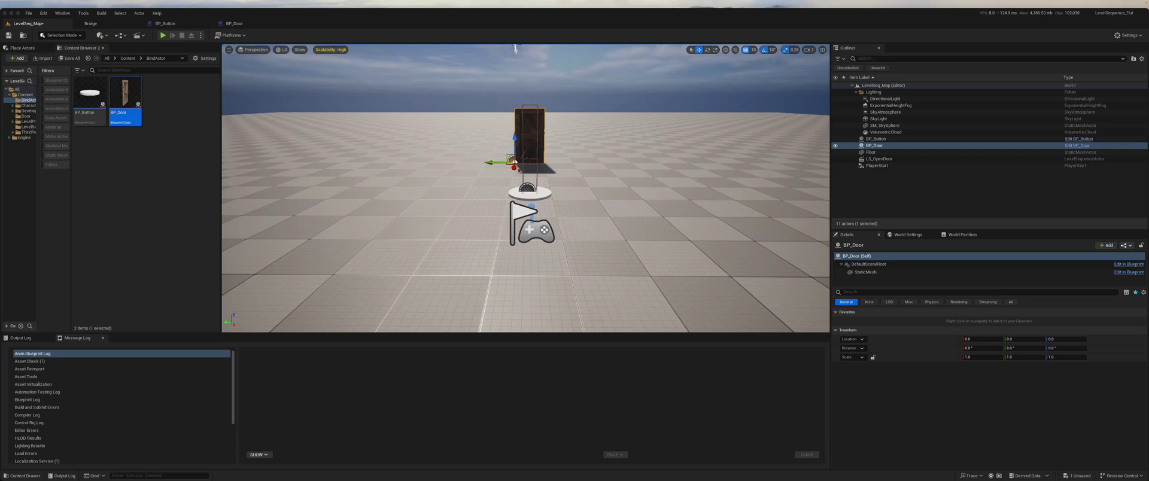
Duplicate the button and door beside the originals, and delete the floor copy made with them
left_click(484, 180)
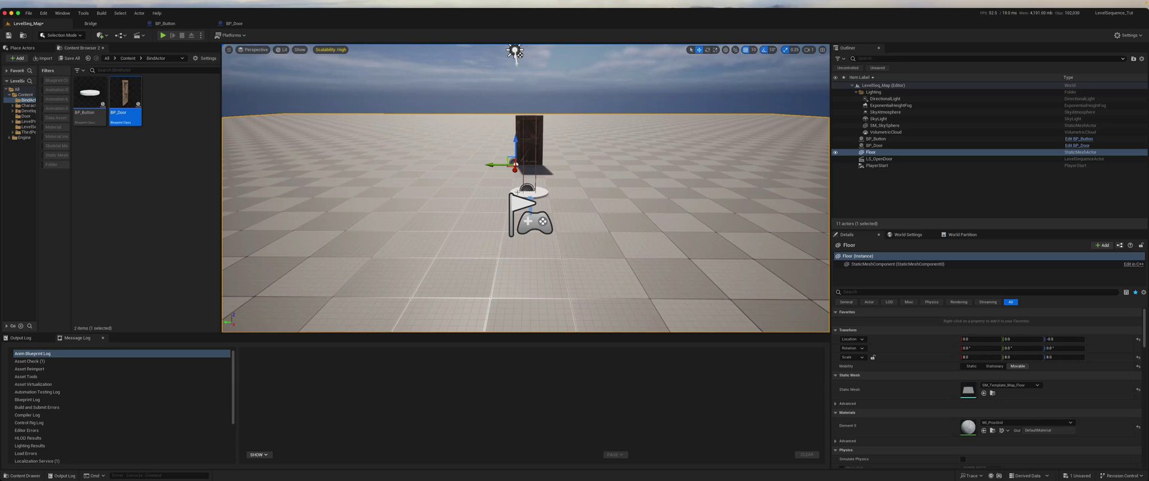
left_click(510, 204, "ctrl")
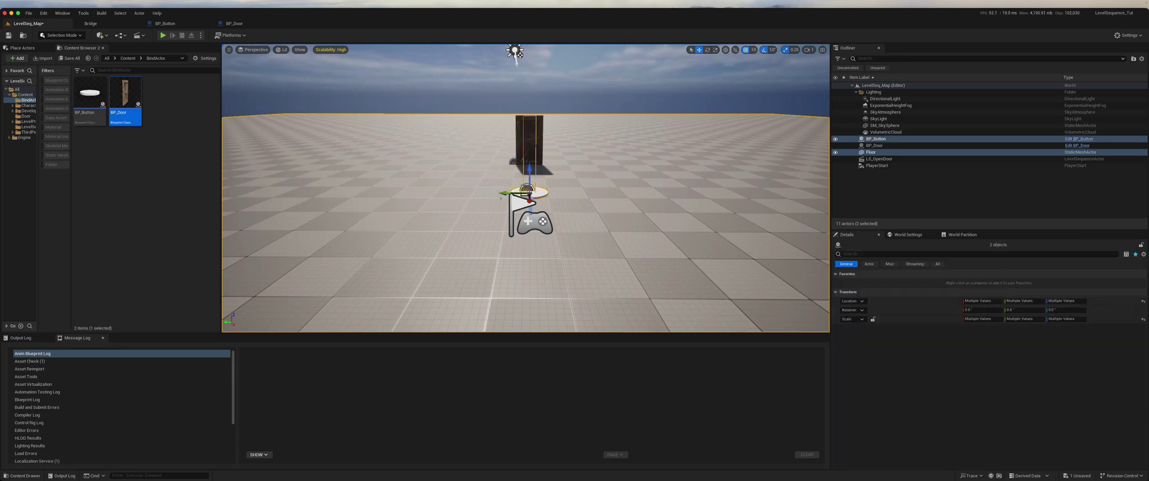
left_click_drag(501, 193, 561, 191, "alt")
key("ctrl+z")
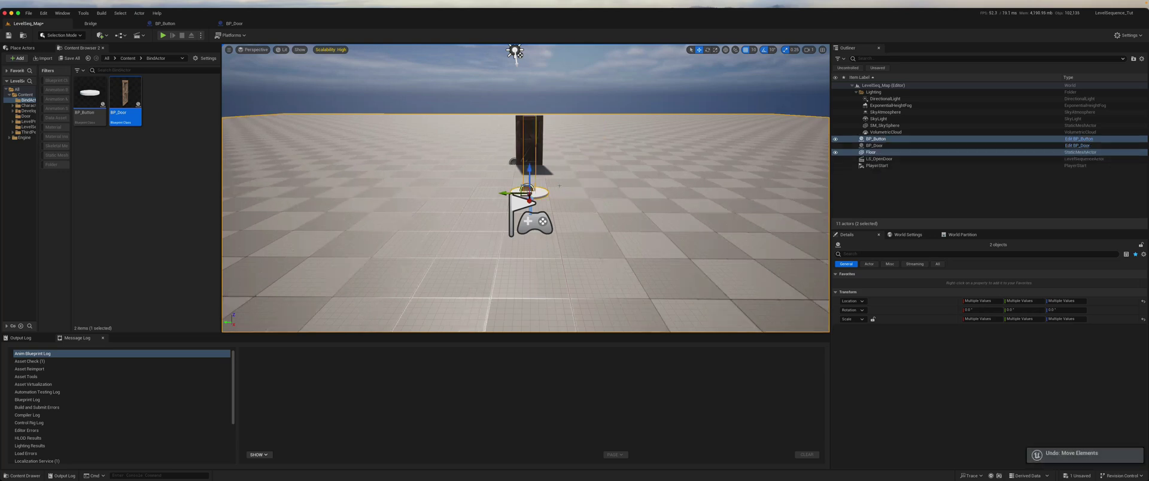
left_click(526, 141, "ctrl")
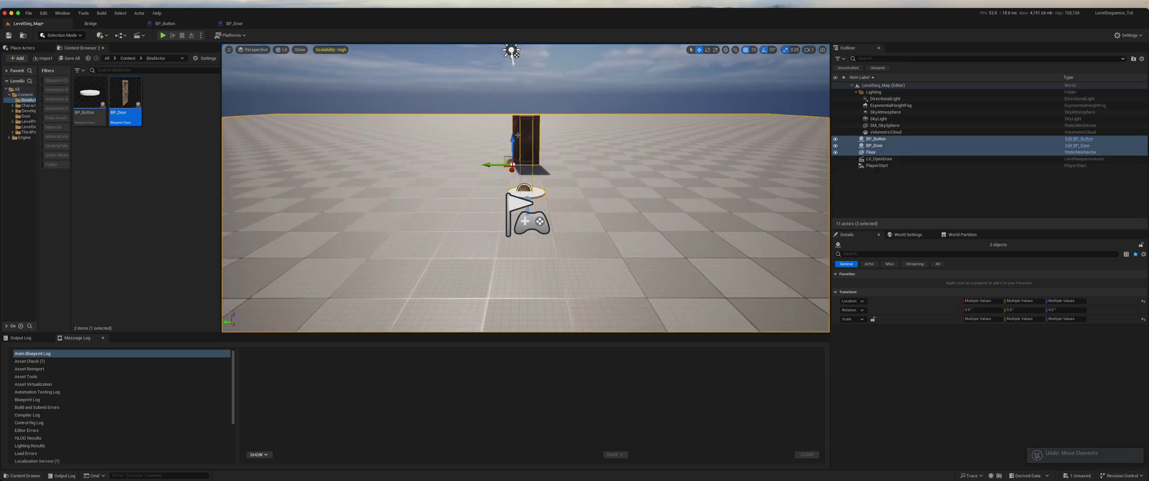
mouse_move(526, 185)
right_mouse_down()
mouse_move(527, 155)
mouse_move(522, 192)
right_mouse_up()
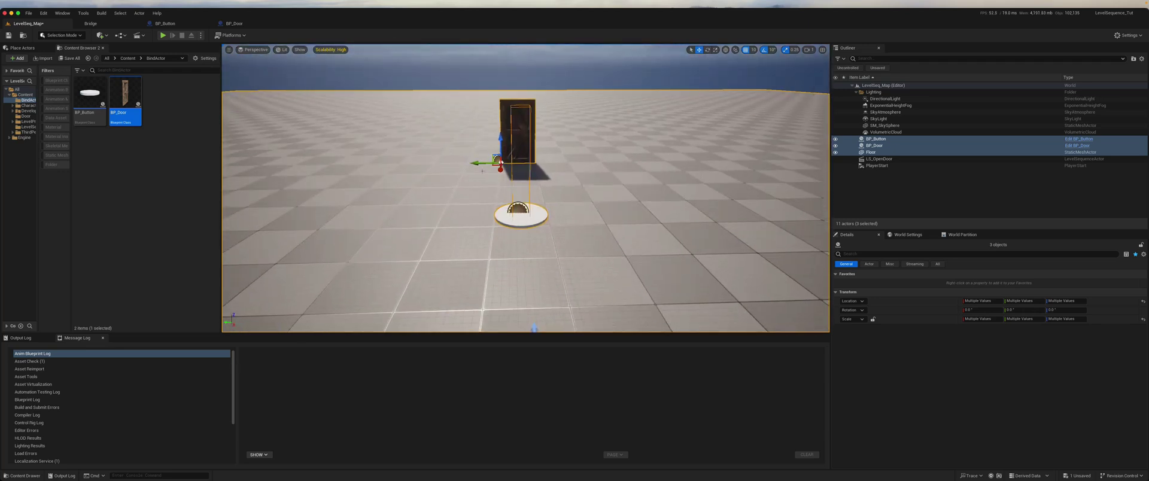
left_click_drag(475, 163, 475, 163, "alt")
left_click_drag(474, 163, 618, 159)
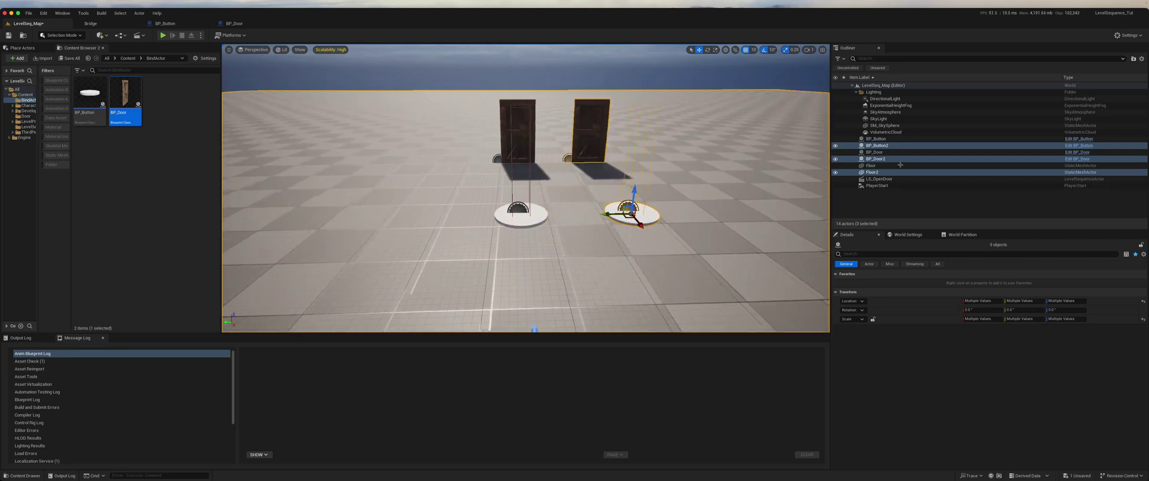
left_click(873, 173)
key("Delete")
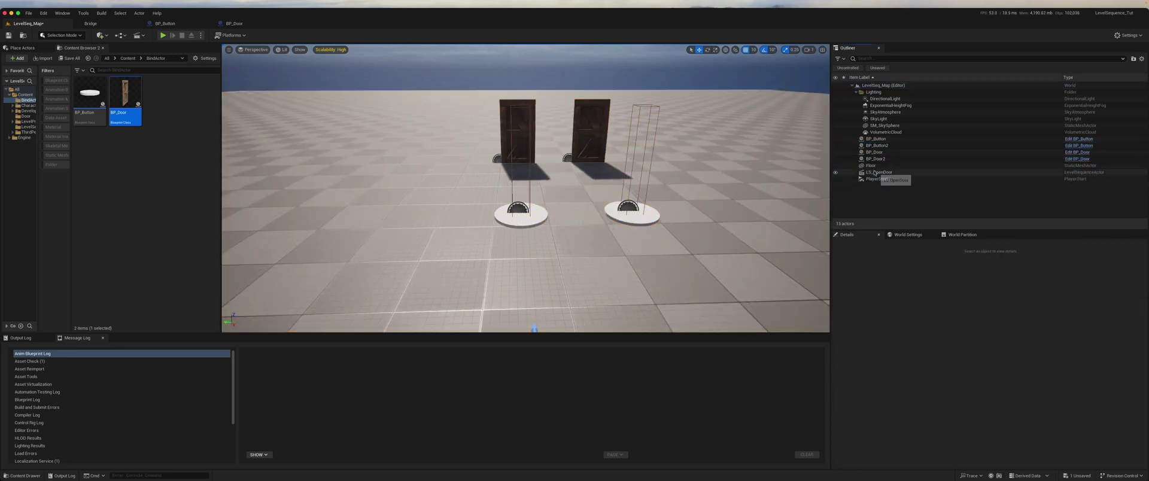
Move the duplicated door and button together farther away from the original pair
left_click(585, 114)
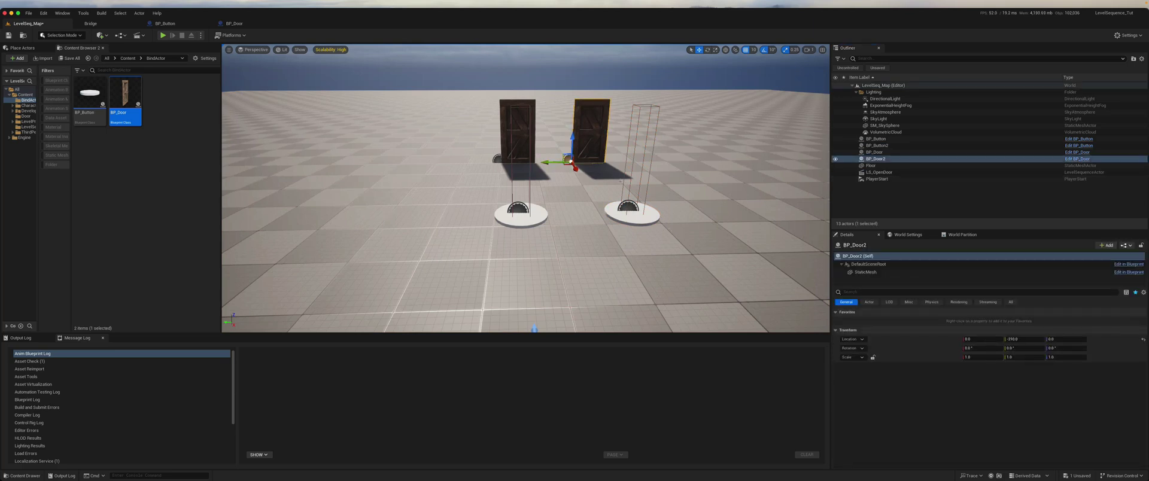
left_click(626, 216, "ctrl")
left_click_drag(603, 216, 694, 215)
right_click_drag(694, 215, 662, 235)
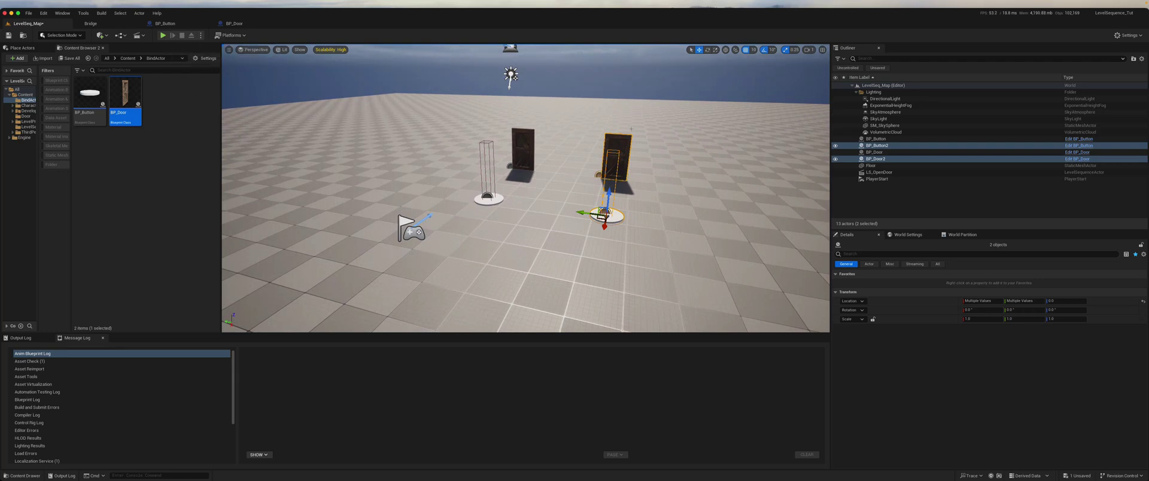
Play-test the level with both door and button pairs, walking the character onto a button and back off
left_click(164, 36)
key("w")
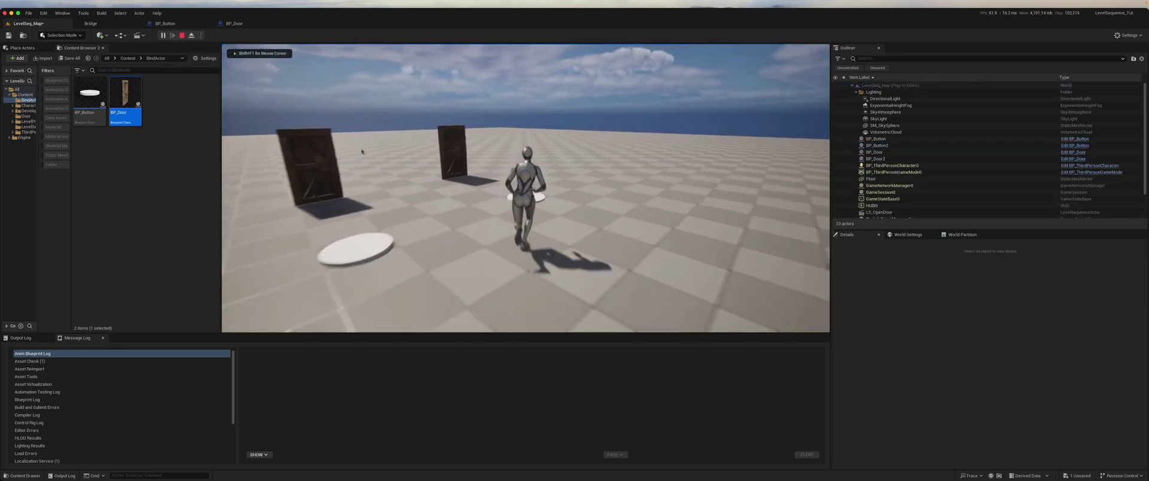
key("w")
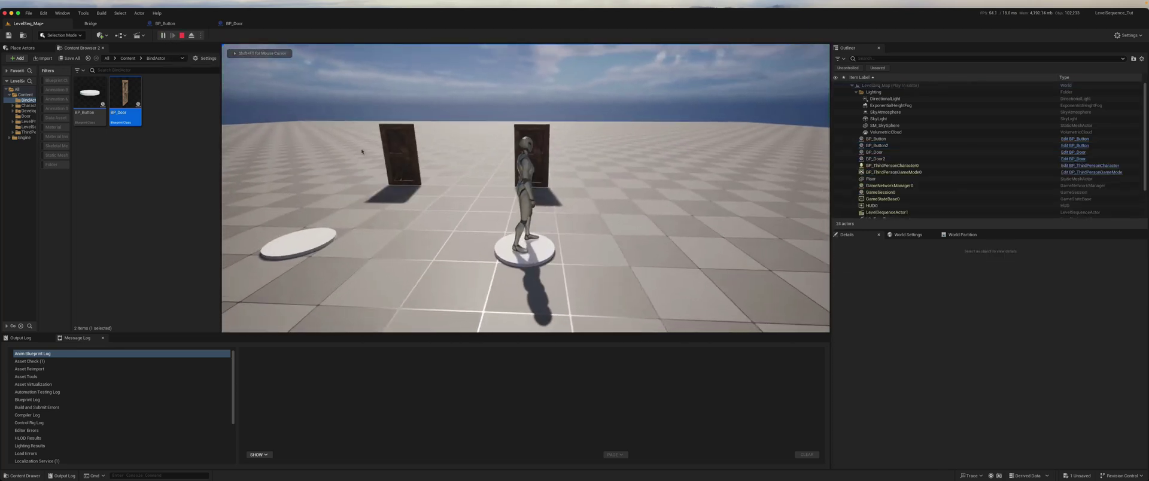
key("s")
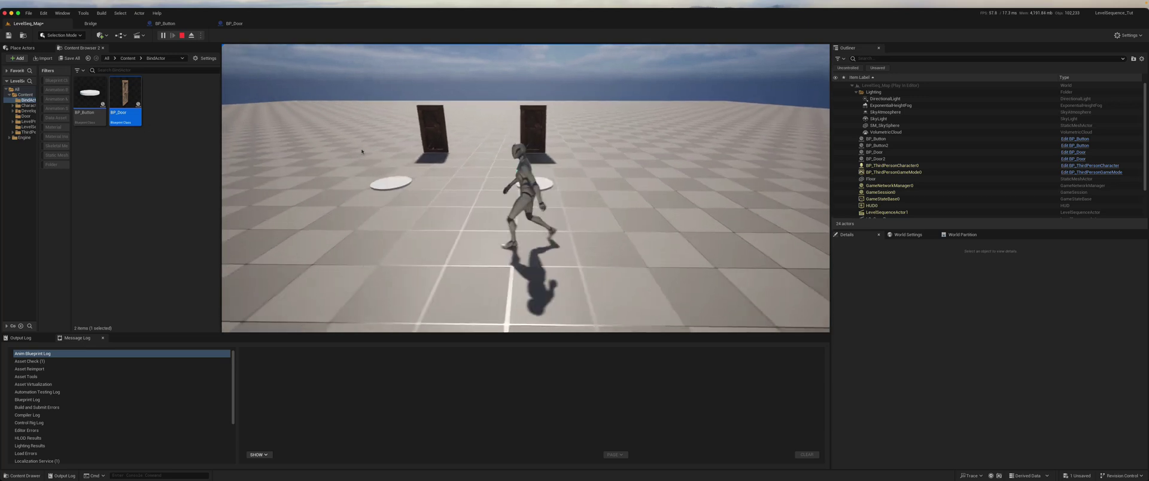
key("w")
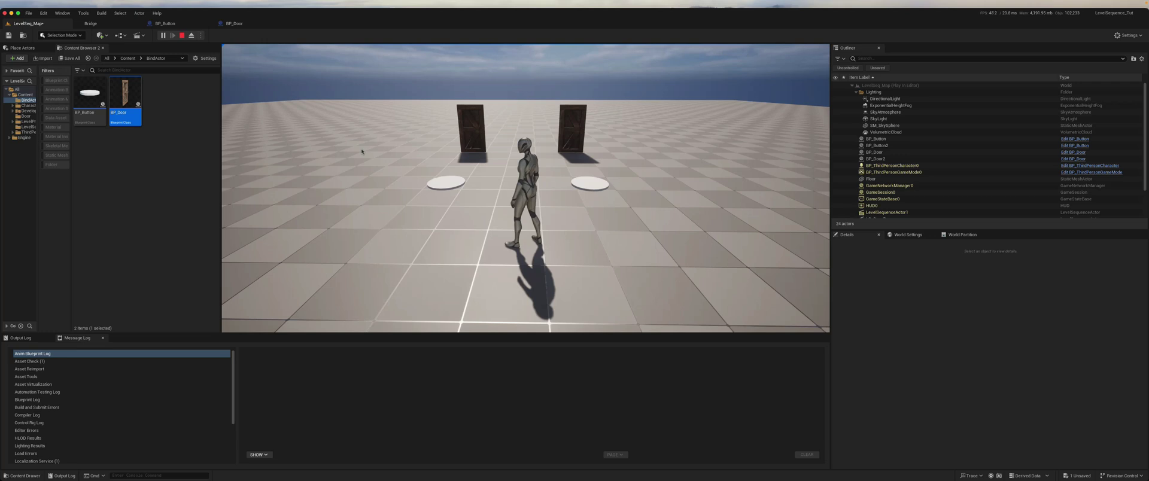
key("Escape")
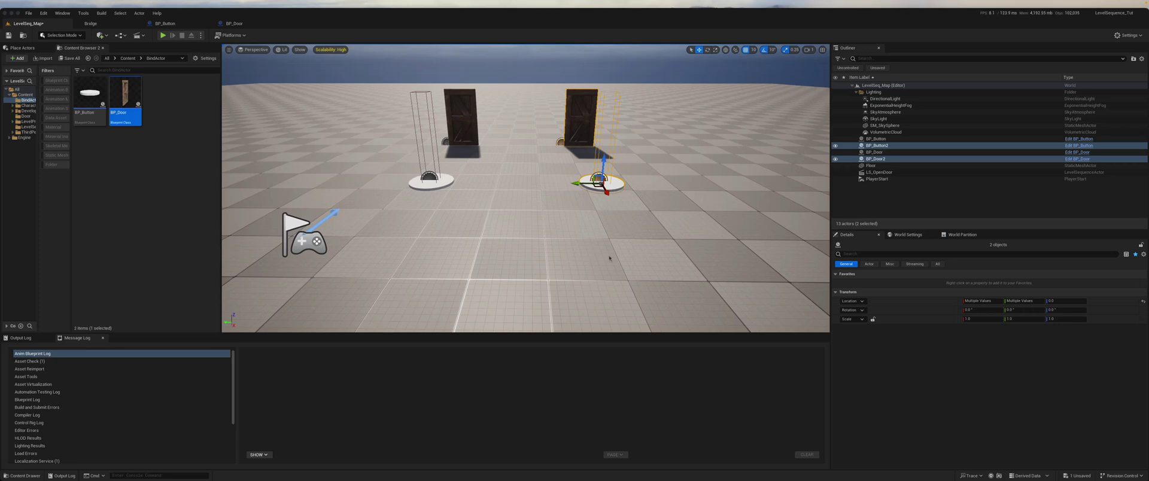
Check which door is assigned to Door to Open on each of the two buttons in the level
left_click(425, 183)
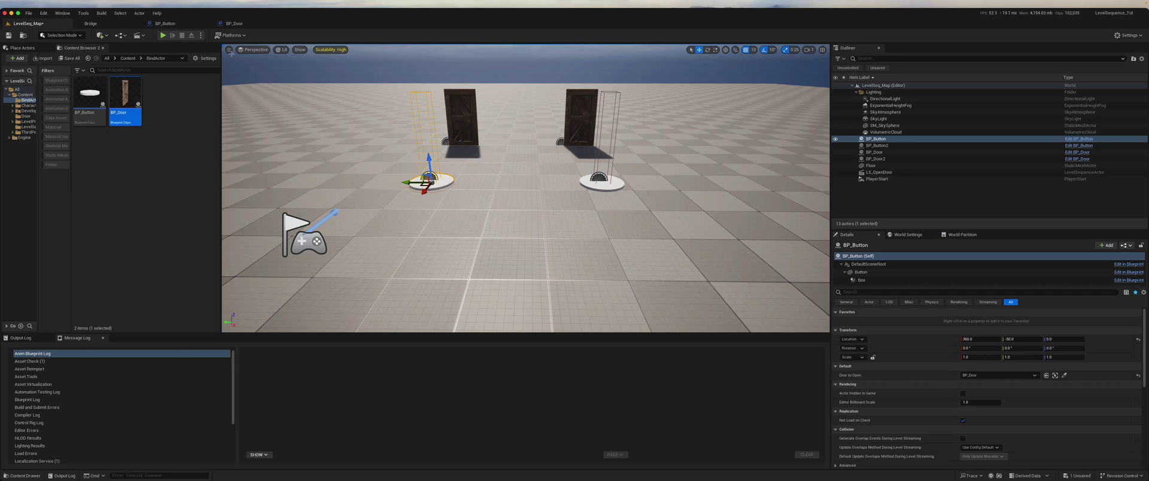
left_click(164, 25)
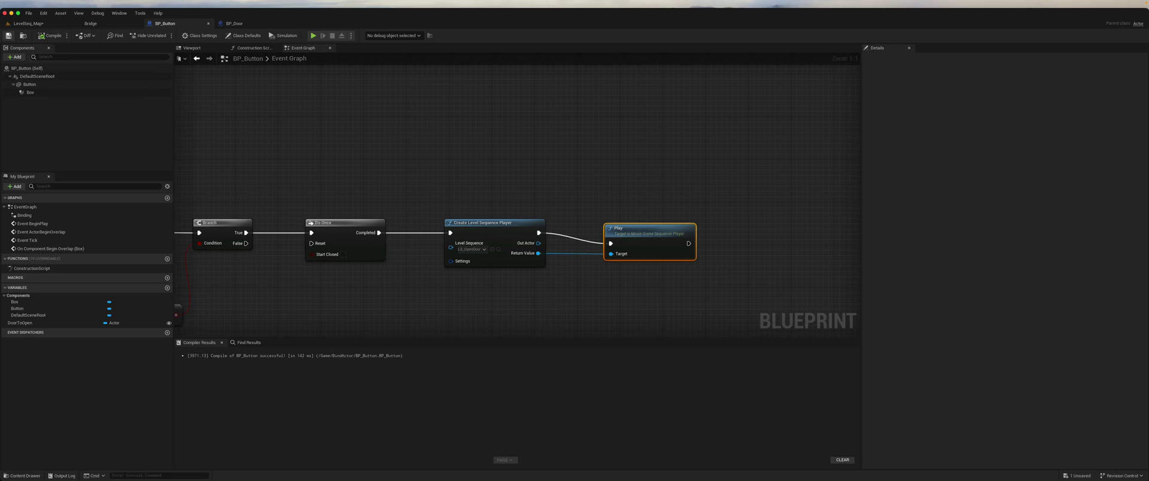
left_click(39, 24)
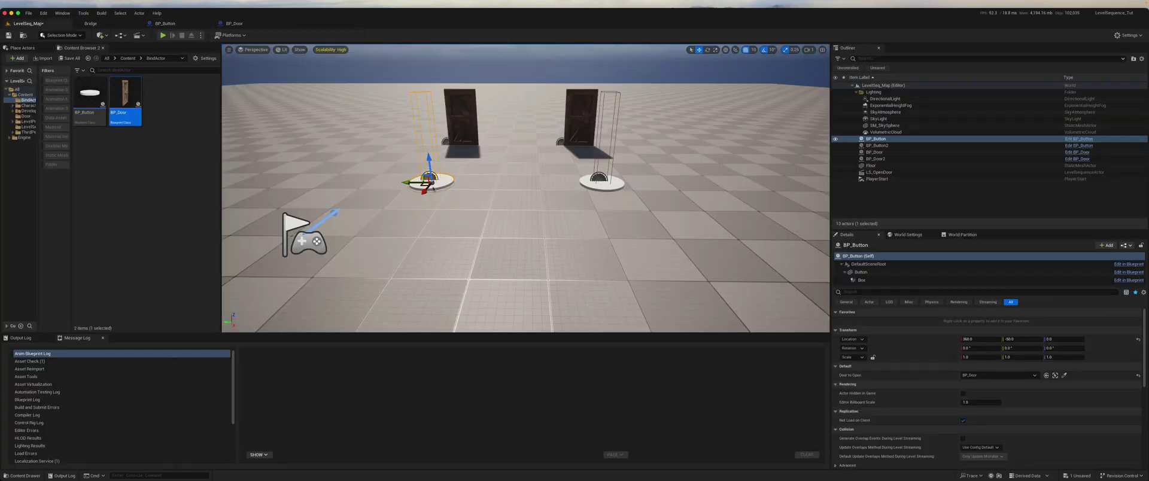
middle_click_drag(432, 181, 437, 183)
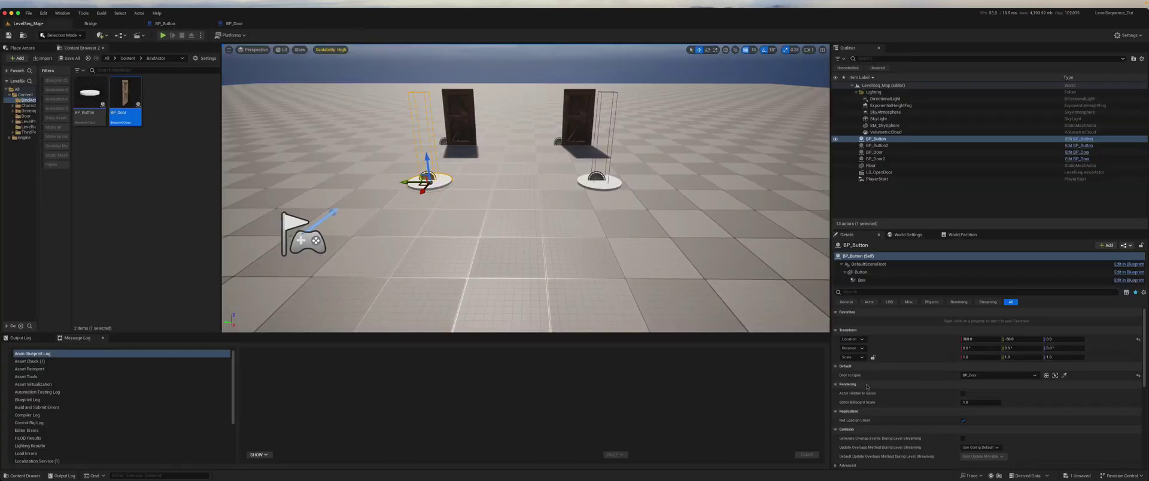
left_click(1036, 376)
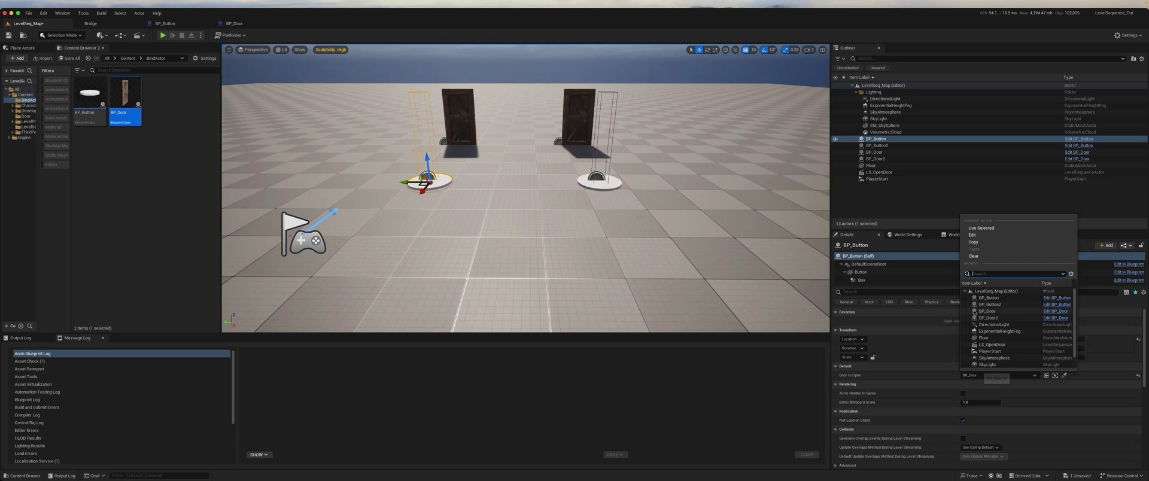
left_click(974, 311)
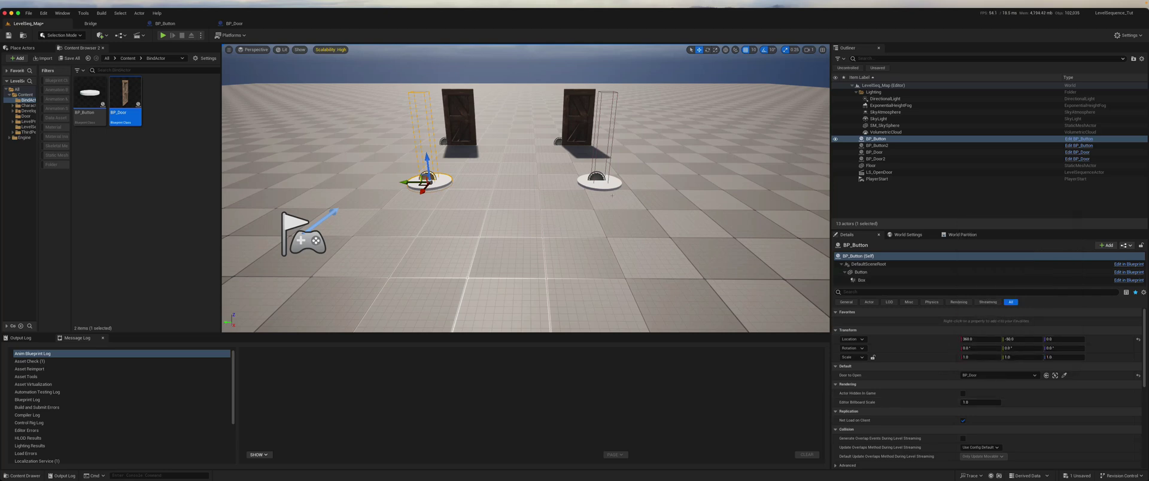
left_click(602, 183)
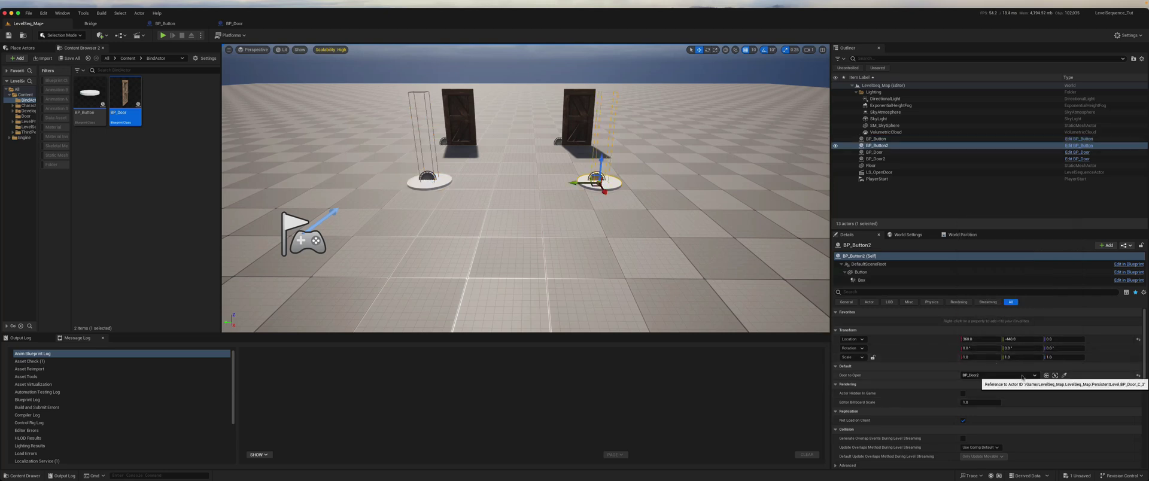
left_click(1015, 376)
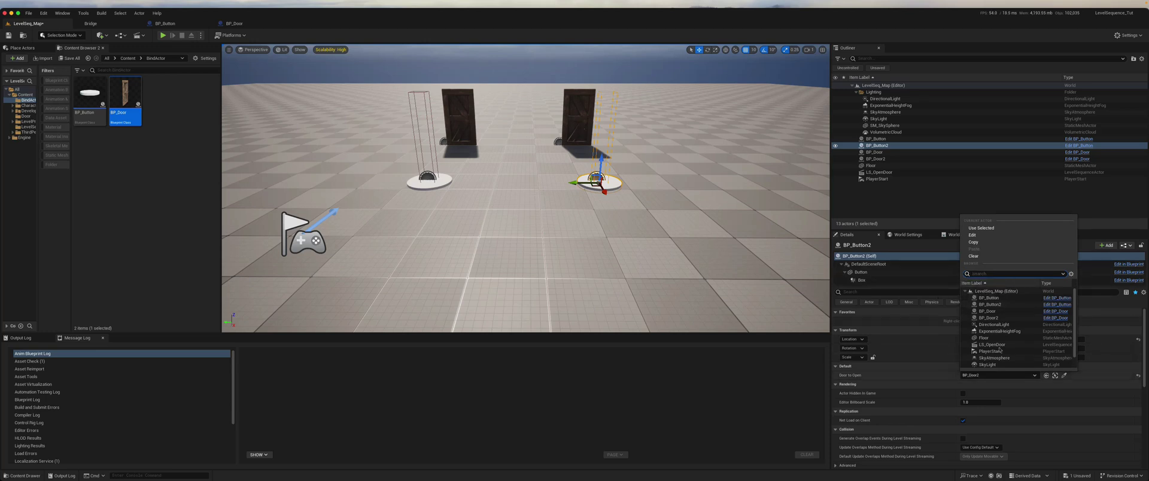
left_click(1015, 376)
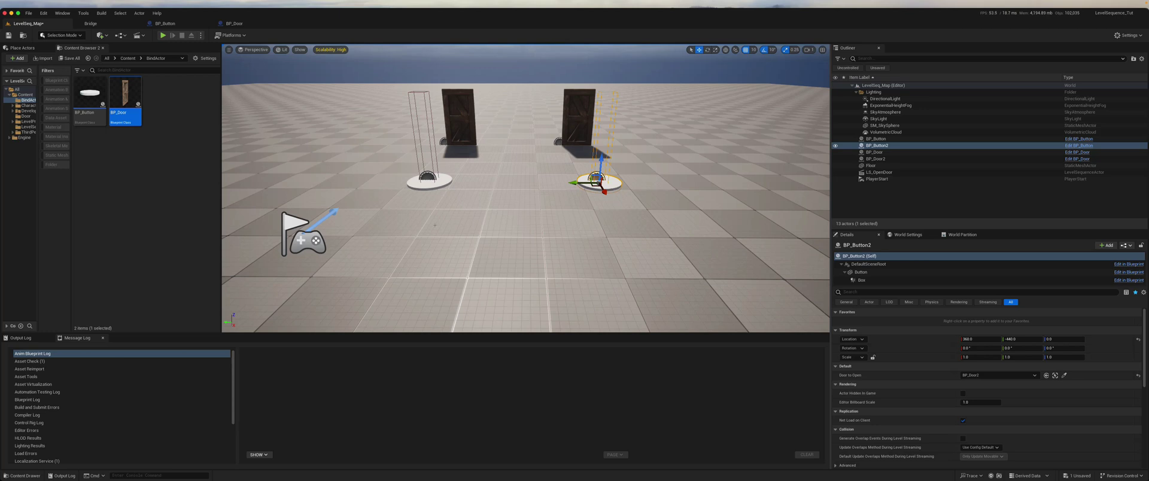
Open the LS_OpenDoor level sequence and examine the BP_Door track's binding properties, including the actor choices for its locator
left_click(884, 173)
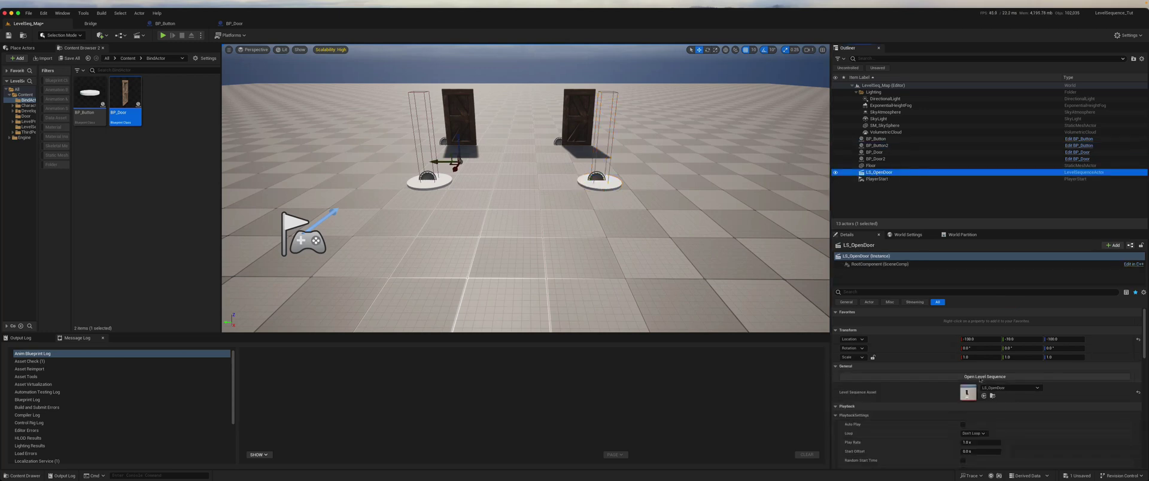
left_click(978, 377)
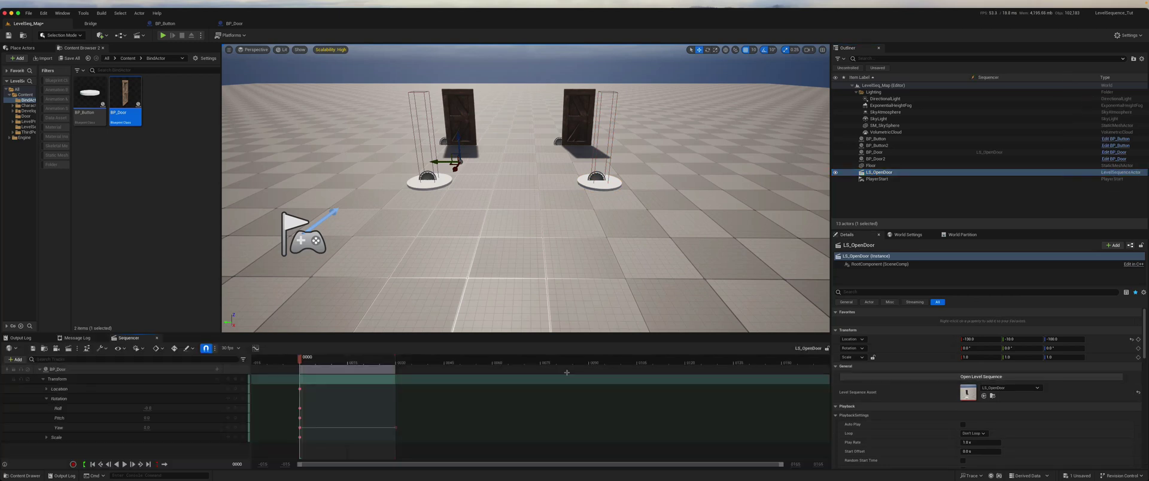
right_click(132, 369)
mouse_move(197, 187)
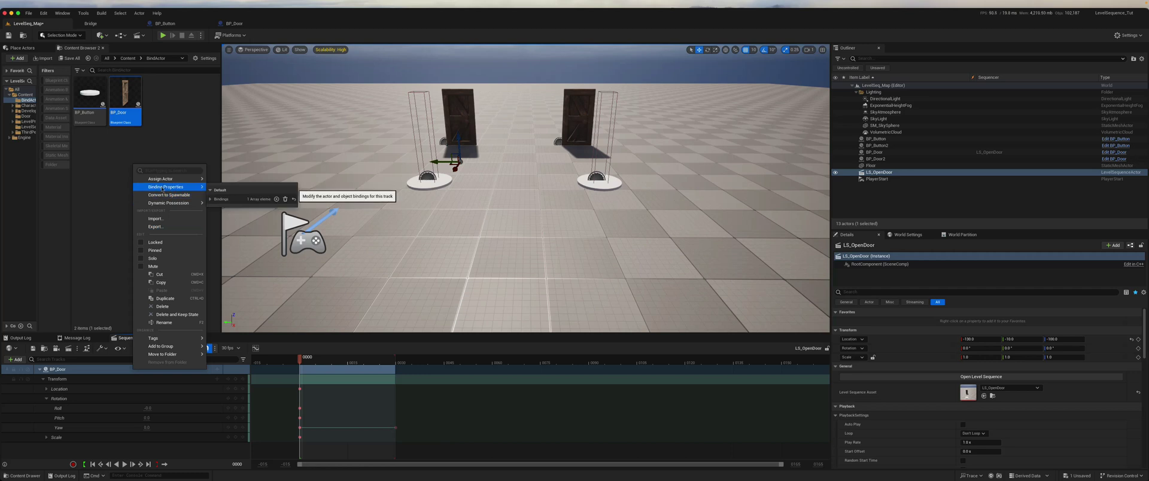
left_click(210, 200)
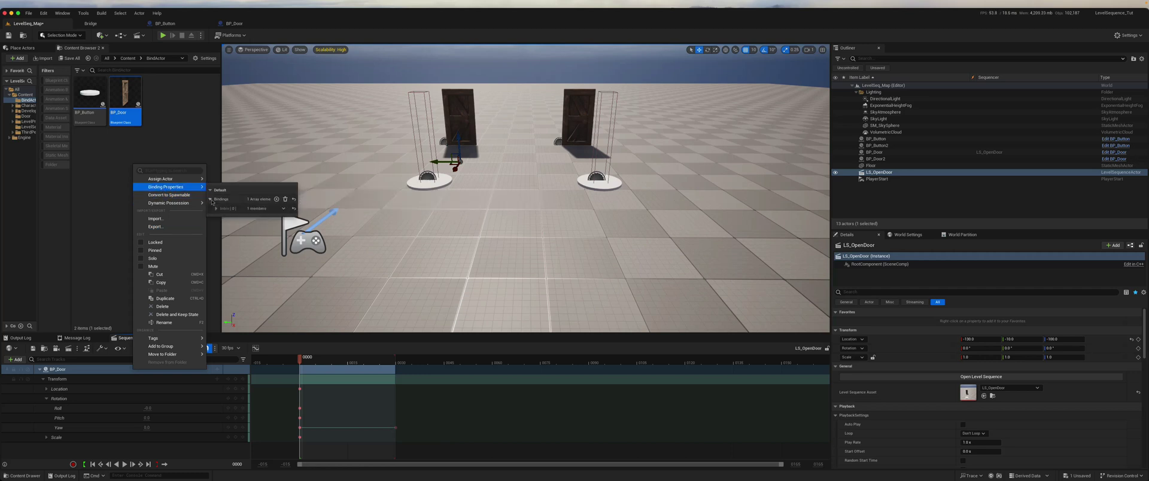
left_click(215, 208)
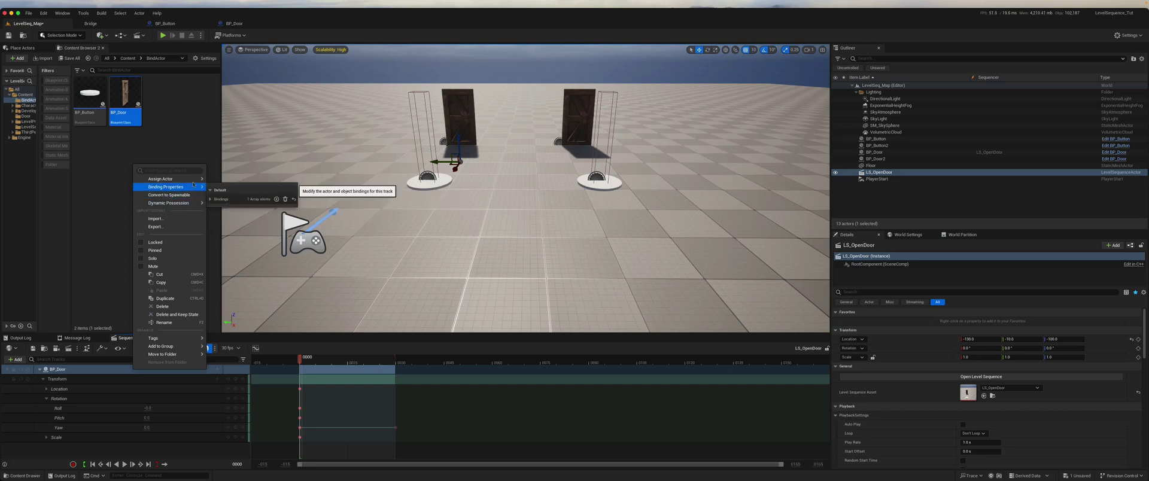
left_click(211, 199)
left_click(216, 209)
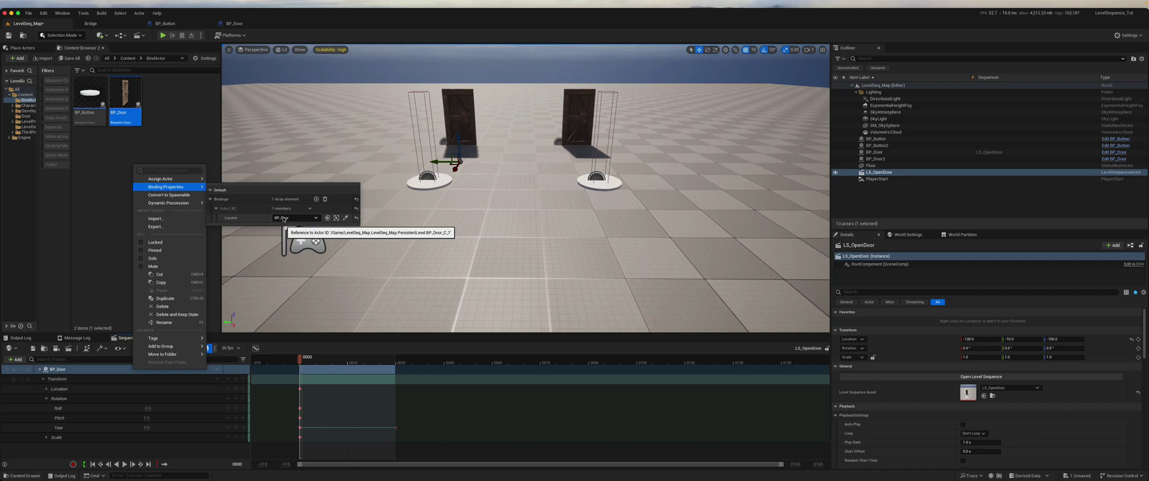
left_click(316, 219)
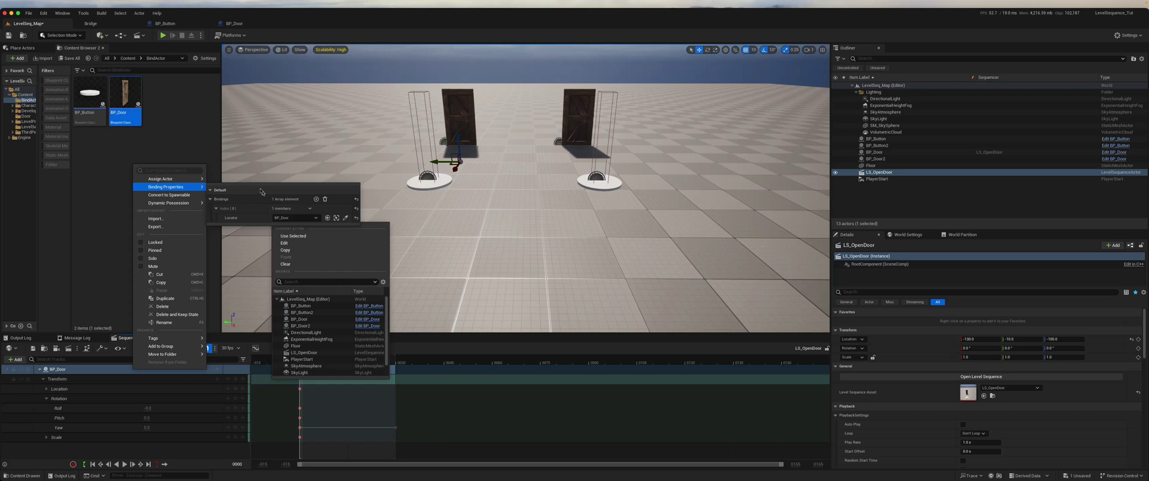
Dismiss the BP_Door track's binding options and close the Sequencer for LS_OpenDoor
left_click(119, 370)
left_click(174, 239)
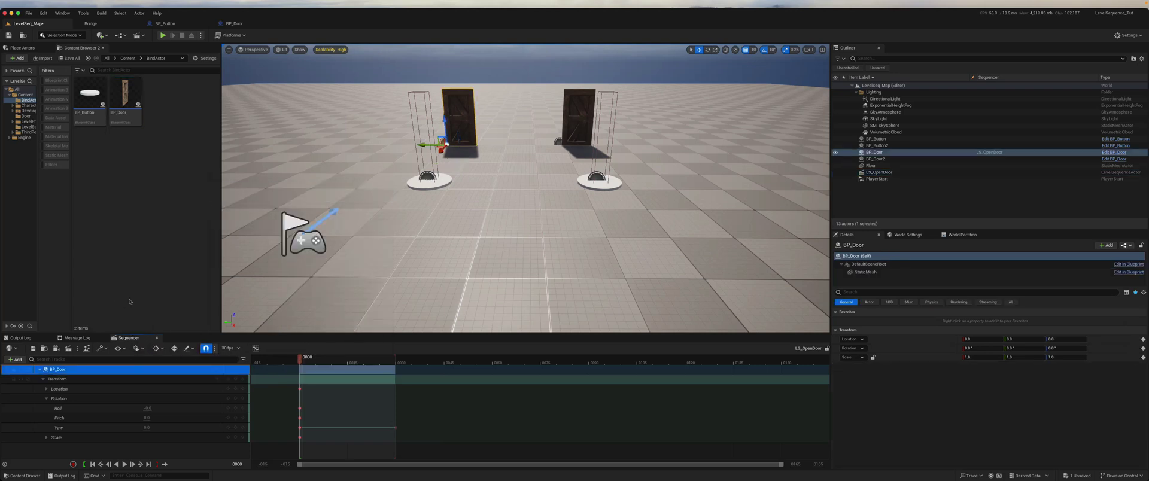
left_click(172, 27)
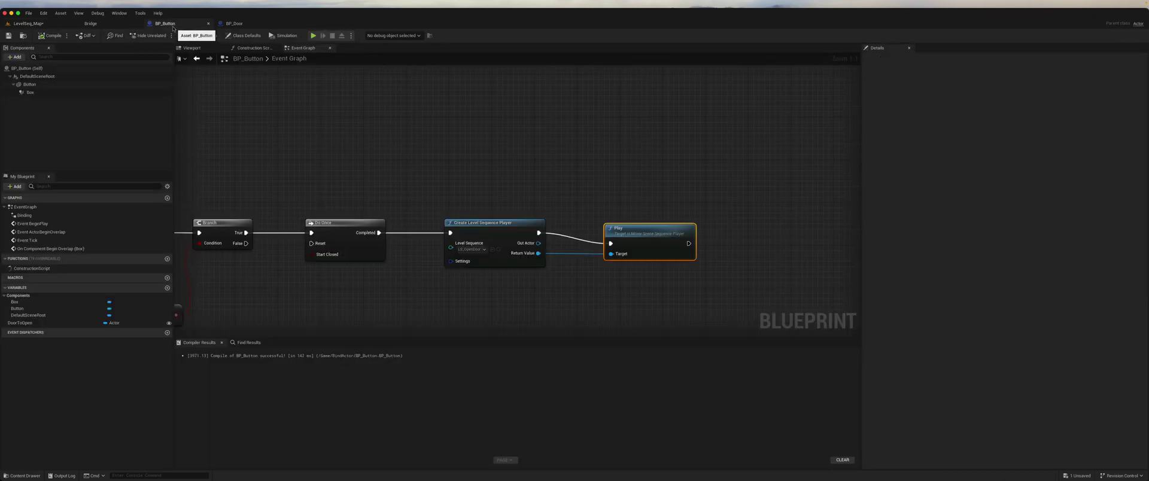
left_click(27, 24)
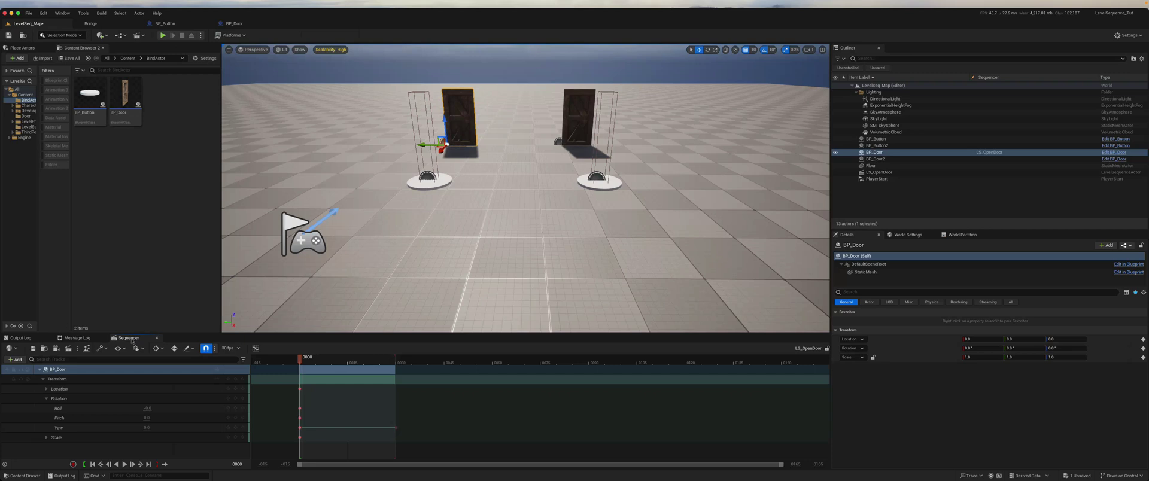
left_click(157, 338)
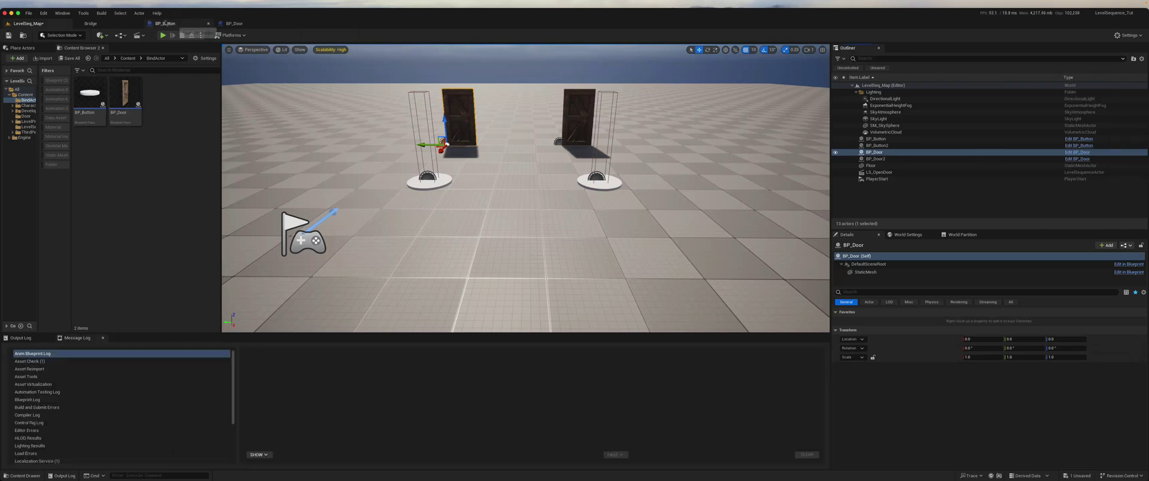
In BP_Button's event graph, move the Play node farther from Create Level Sequence Player to make room between them
left_click(165, 23)
right_click_drag(424, 274, 590, 242)
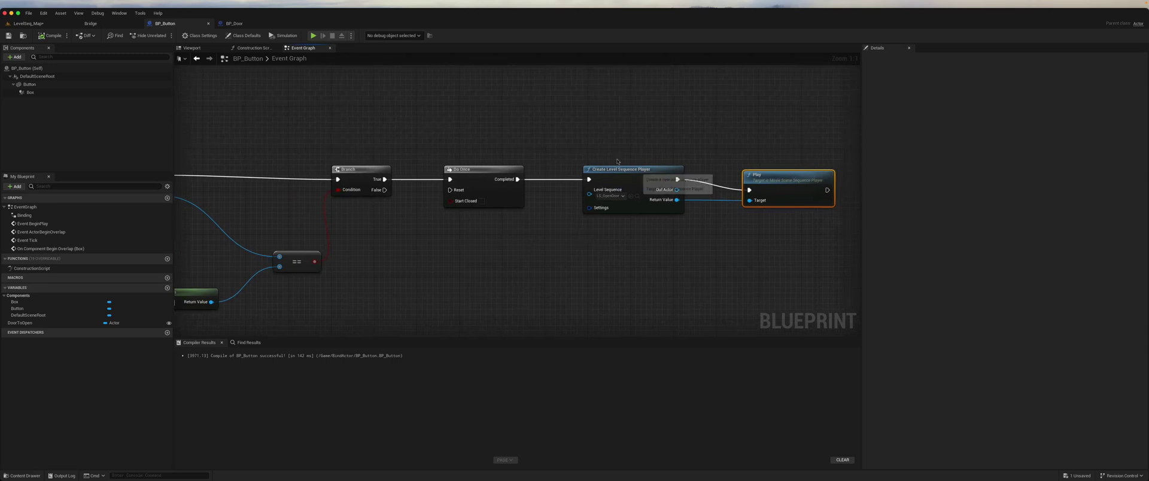
right_click_drag(676, 249, 457, 264)
left_click_drag(594, 179, 701, 181)
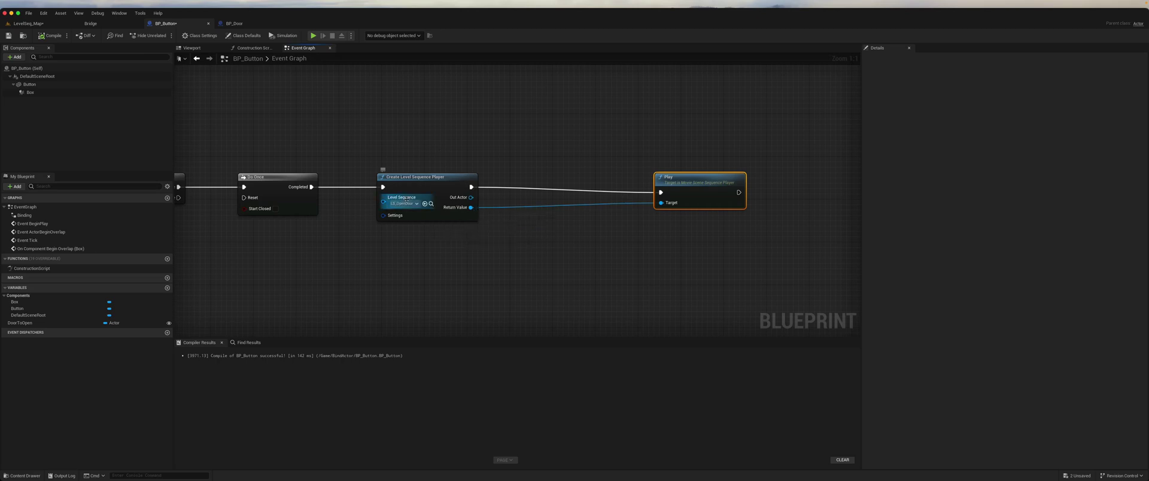
Add a Get Sequence Binding node to the empty graph area below the sequence player nodes
right_click(465, 266)
type("sequ")
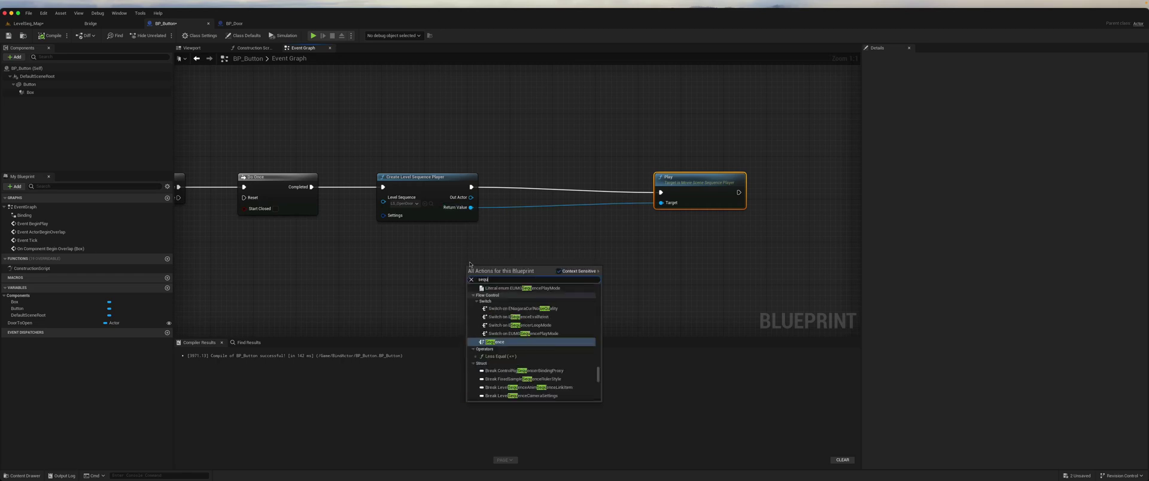
type("ence bin")
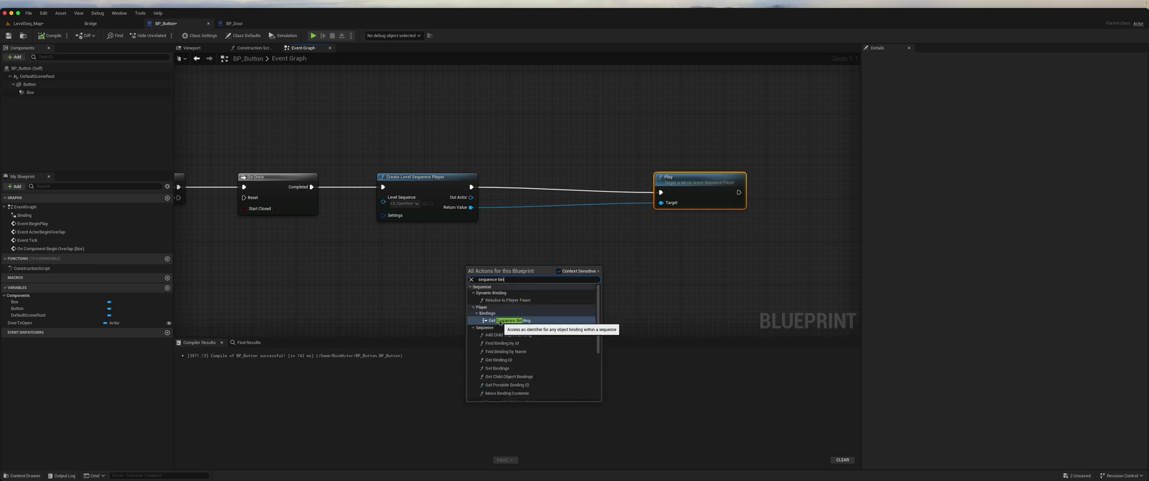
left_click(502, 321)
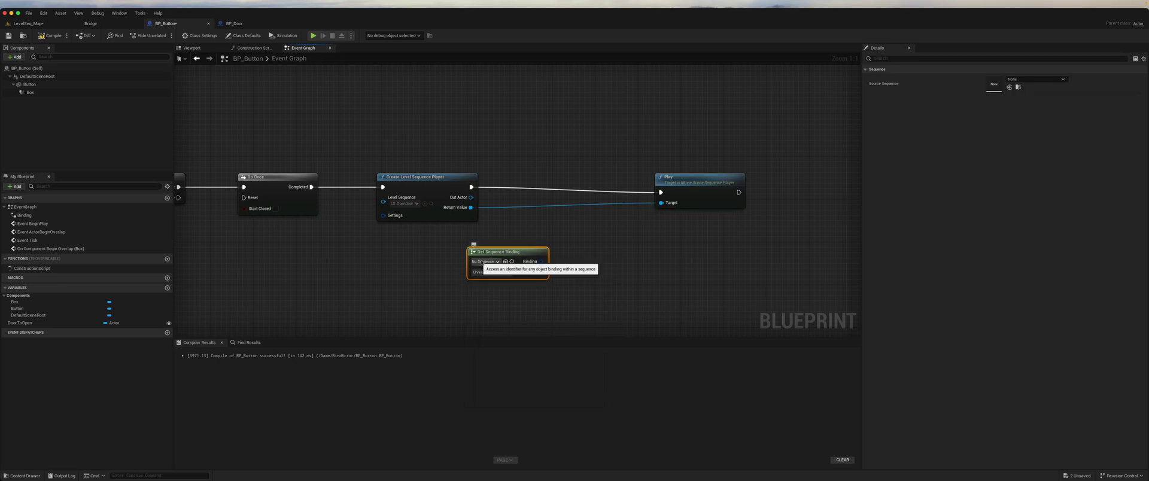
Set Get Sequence Binding to the LS_OpenDoor sequence and BP_Door binding, and place it beneath Create Level Sequence Player
left_click(496, 262)
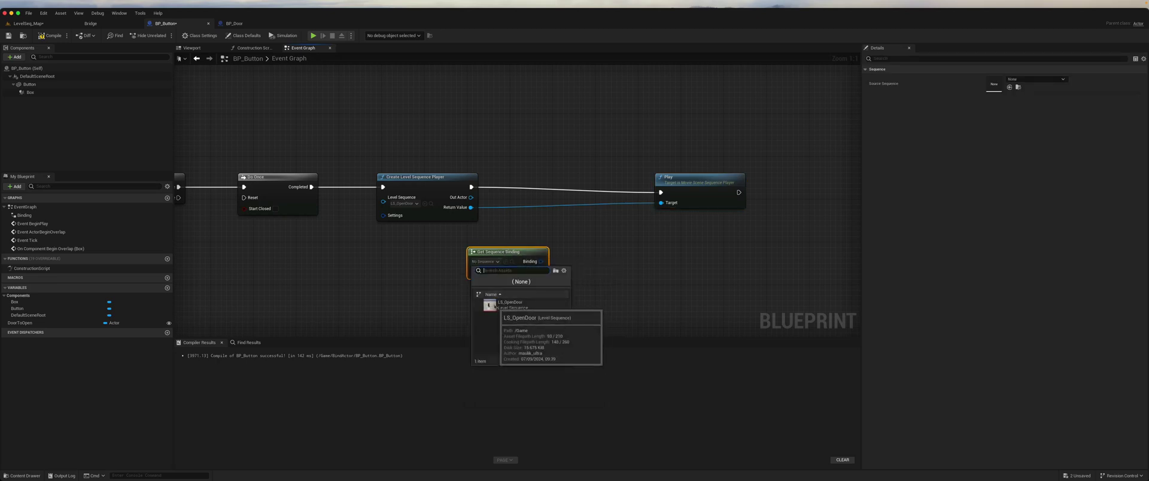
left_click(496, 304)
left_click(508, 273)
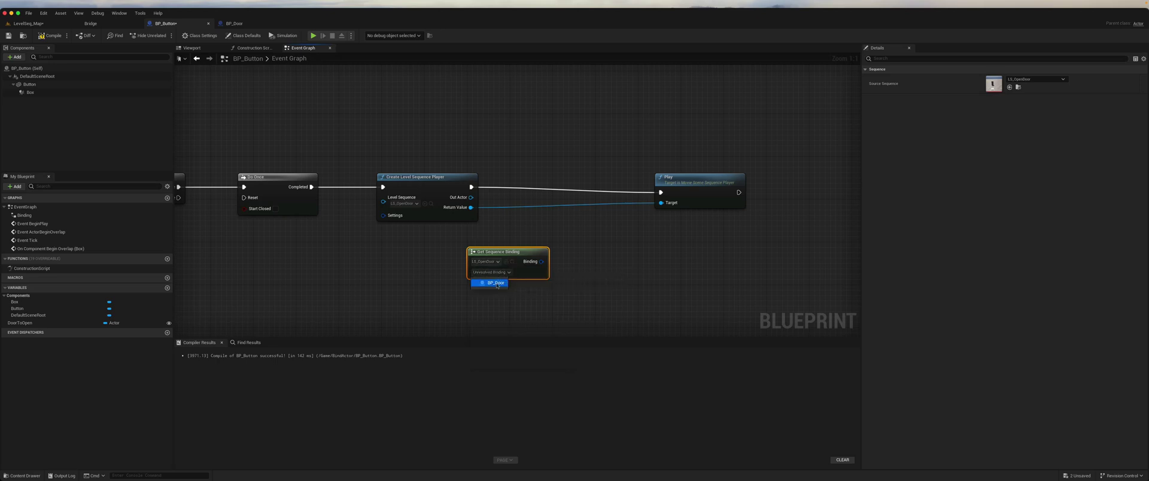
left_click(490, 283)
left_click_drag(499, 252, 409, 263)
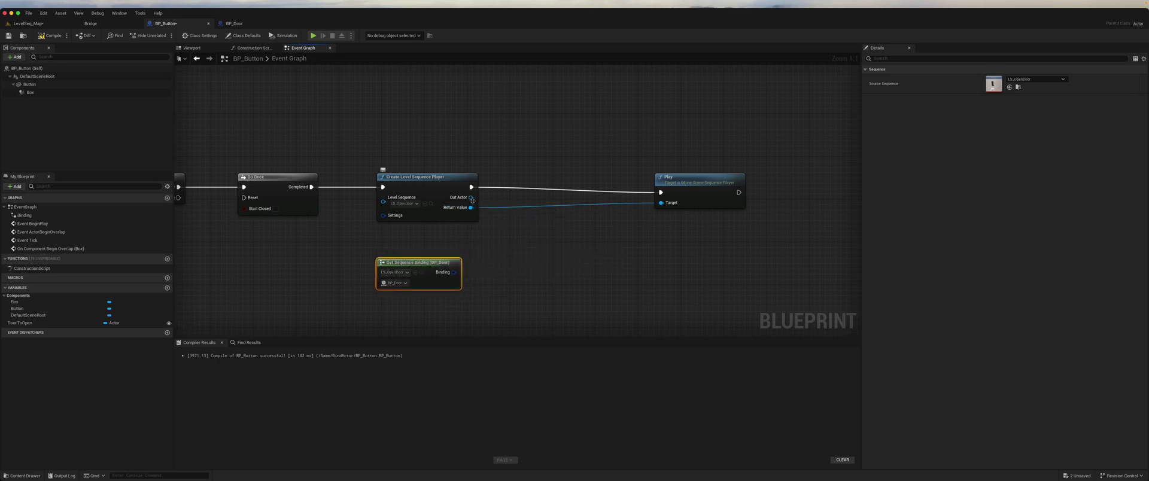
left_click_drag(471, 207, 510, 240)
type("add")
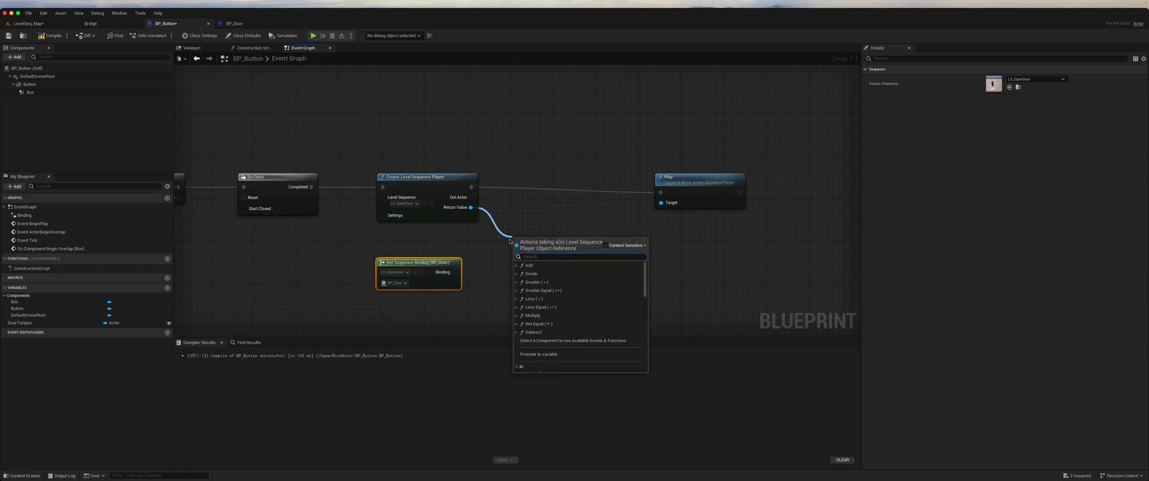
type(" bind")
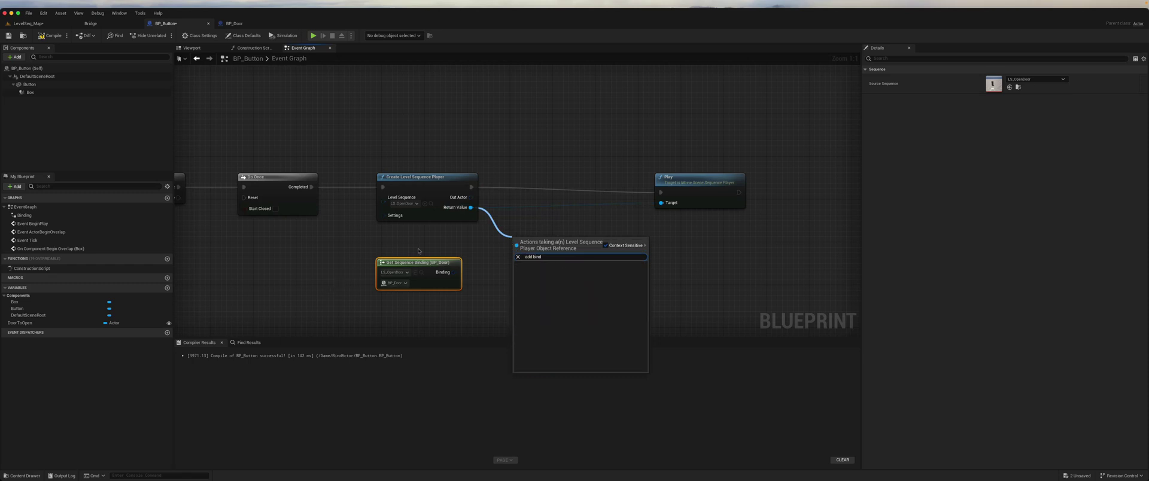
key("Escape")
Add an Add Binding node targeting Create Level Sequence Player's Out Actor and place it in the gap before Play
left_click_drag(471, 197, 521, 229)
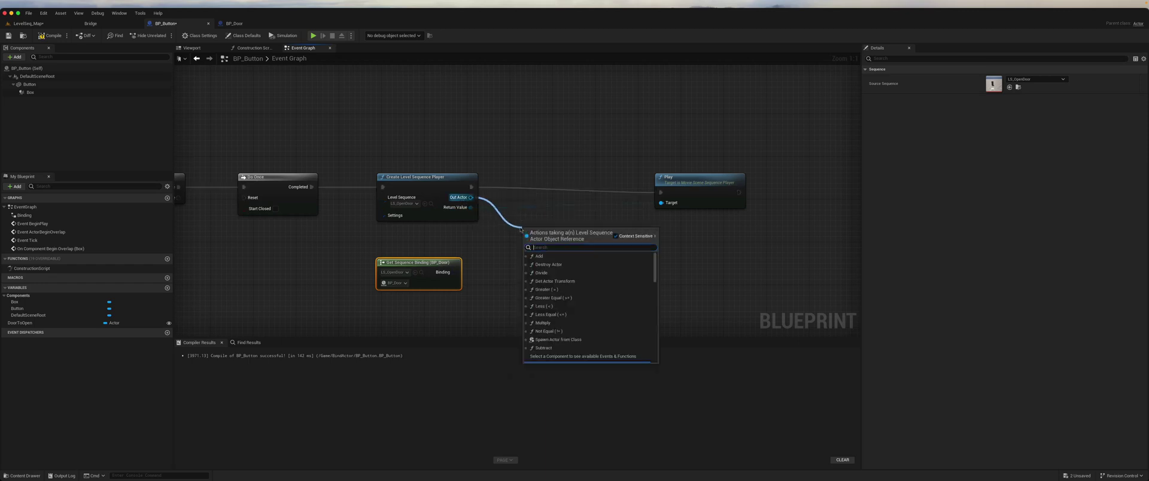
type("add b")
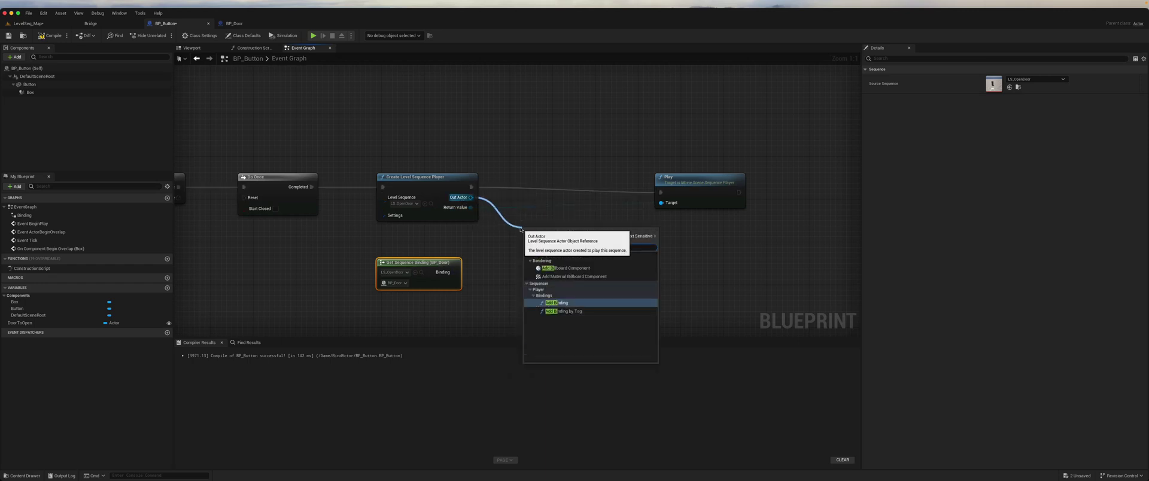
type("in")
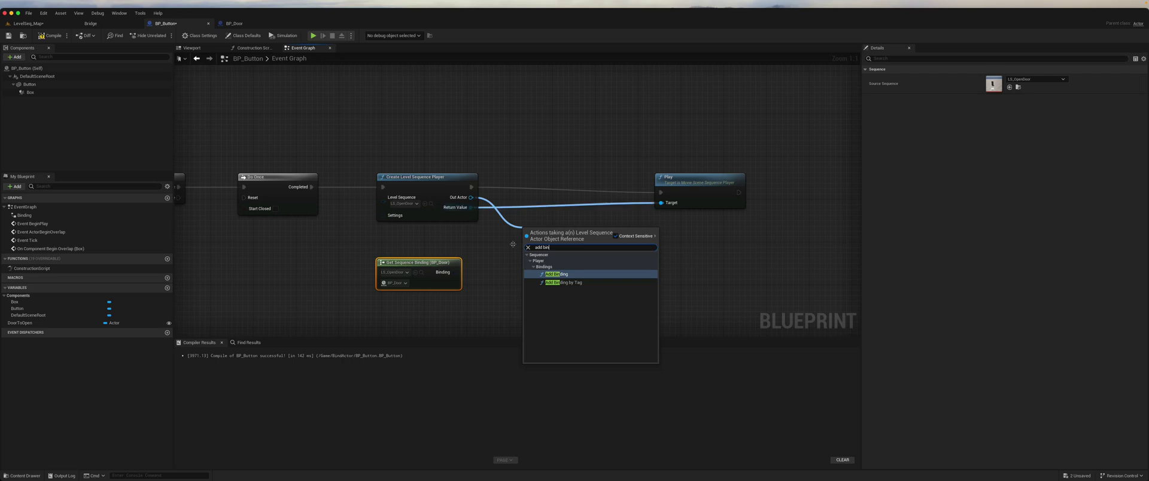
left_click(557, 274)
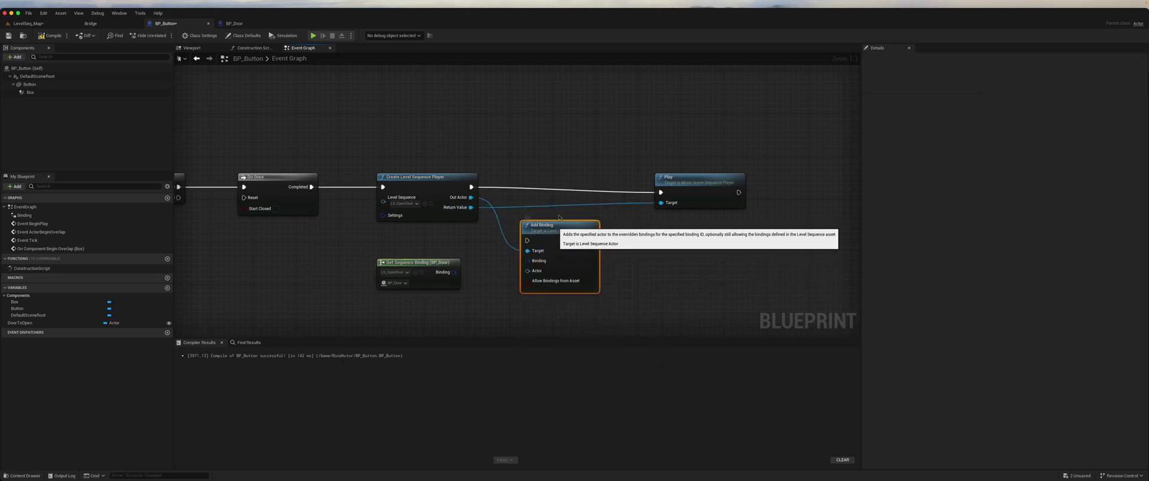
left_click_drag(559, 226, 564, 210)
Feed the BP_Door sequence binding and a Door to Open getter into Add Binding's Binding and Actor inputs
left_click_drag(458, 274, 522, 240)
left_click_drag(531, 245, 532, 246)
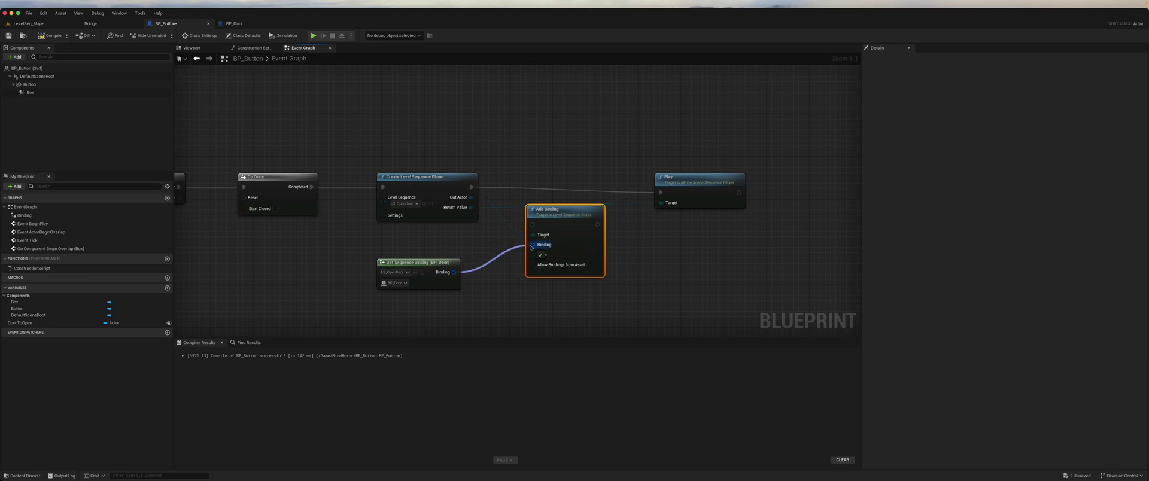
right_click_drag(480, 290, 519, 269)
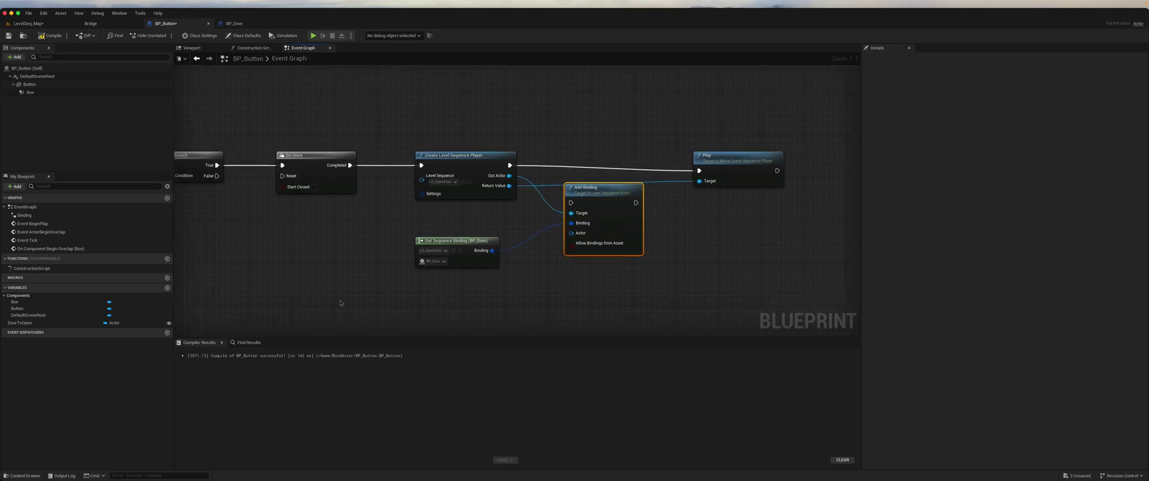
left_click_drag(27, 323, 576, 235)
left_click(481, 299)
Wire Add Binding's execution between Create Level Sequence Player and Play, and compile and save BP_Button
left_click_drag(586, 198, 579, 166)
left_click_drag(510, 166, 700, 171)
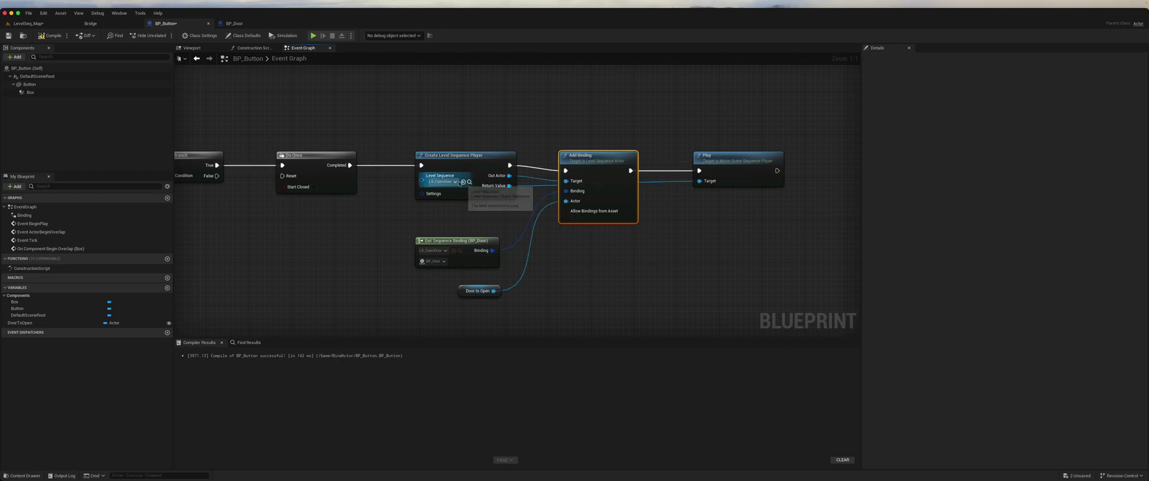
left_click(54, 37)
left_click(8, 36)
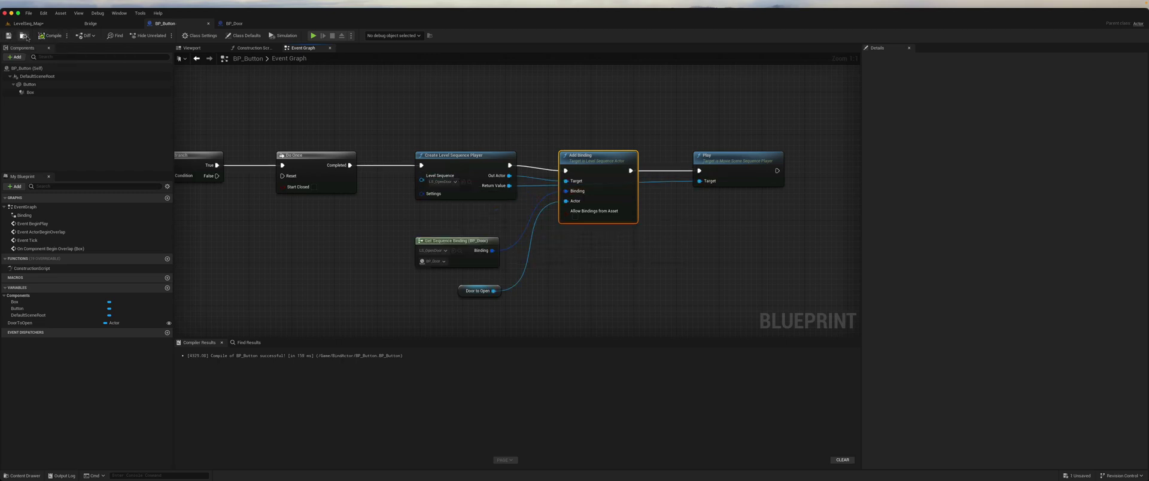
Play-test the level from LevelSeq_Map, running the character to the original door's button and back
left_click(37, 25)
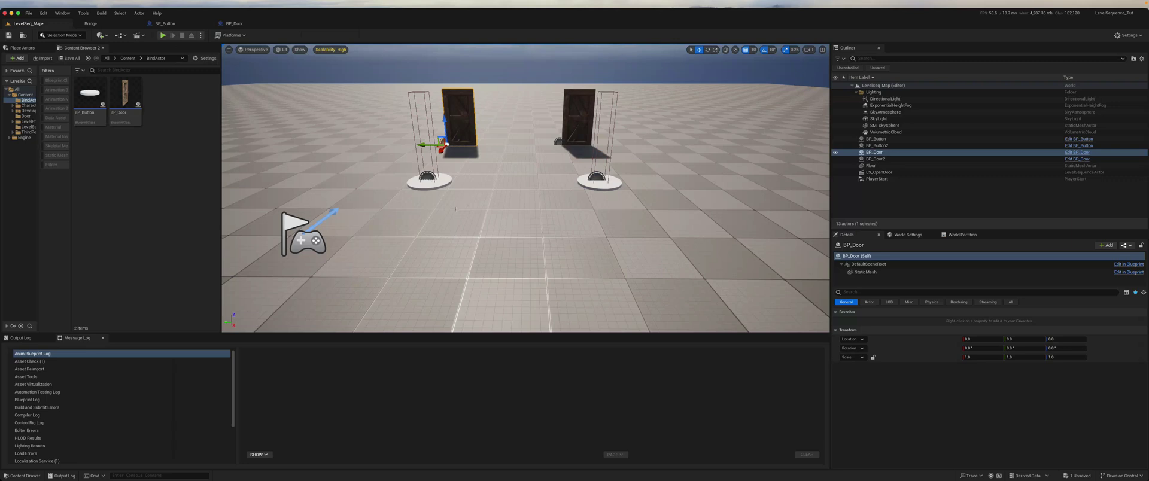
key("alt+p")
key("w")
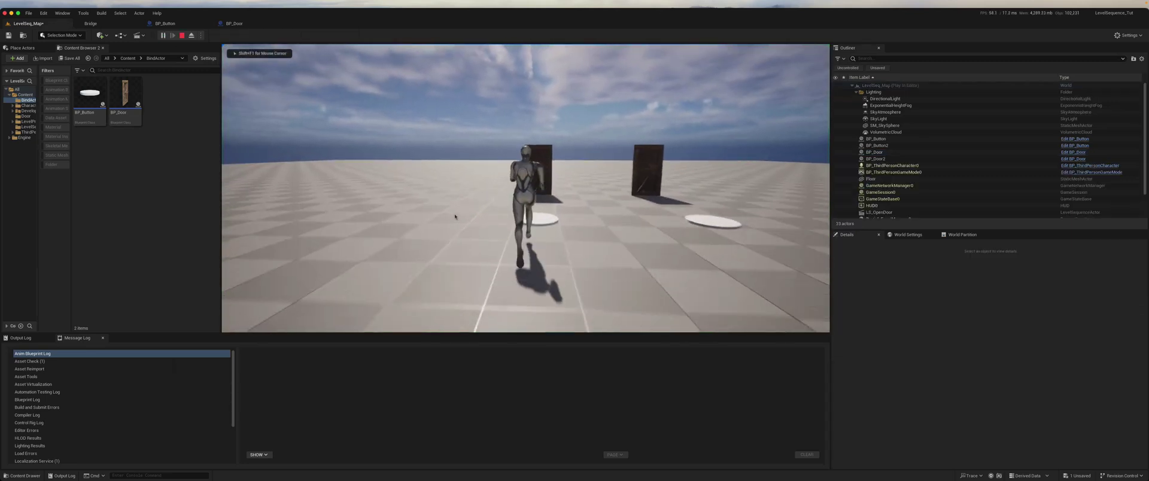
key("a")
key("s")
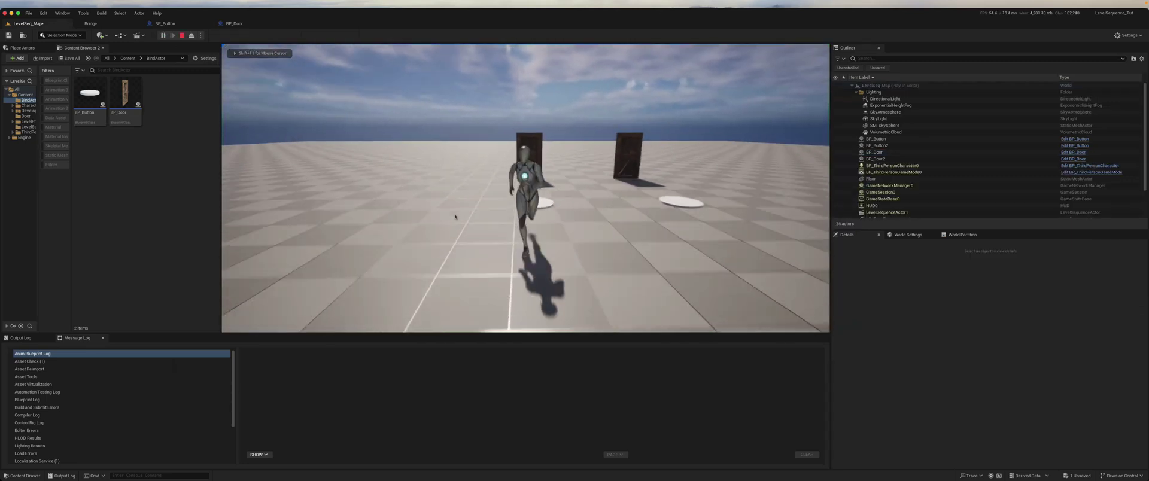
key("Escape")
Play-test the level twice more, running the character onto the duplicated door's button and back off
key("alt+p")
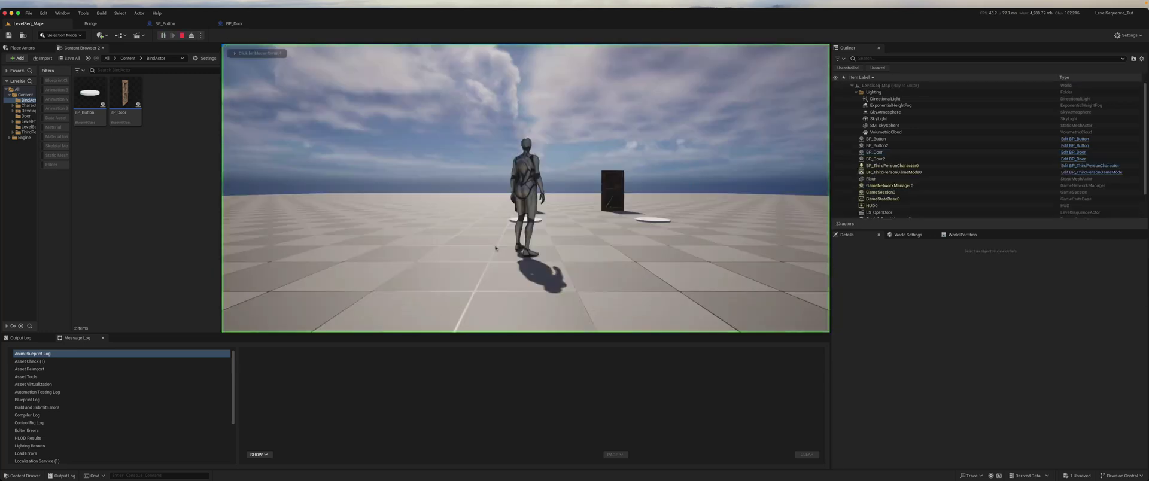
key("w")
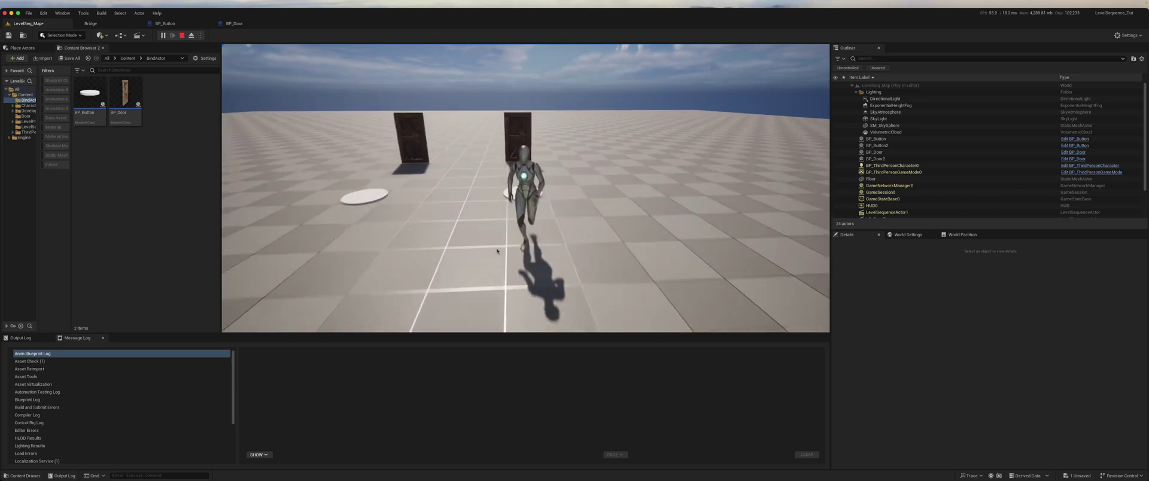
key("Escape")
key("alt+p")
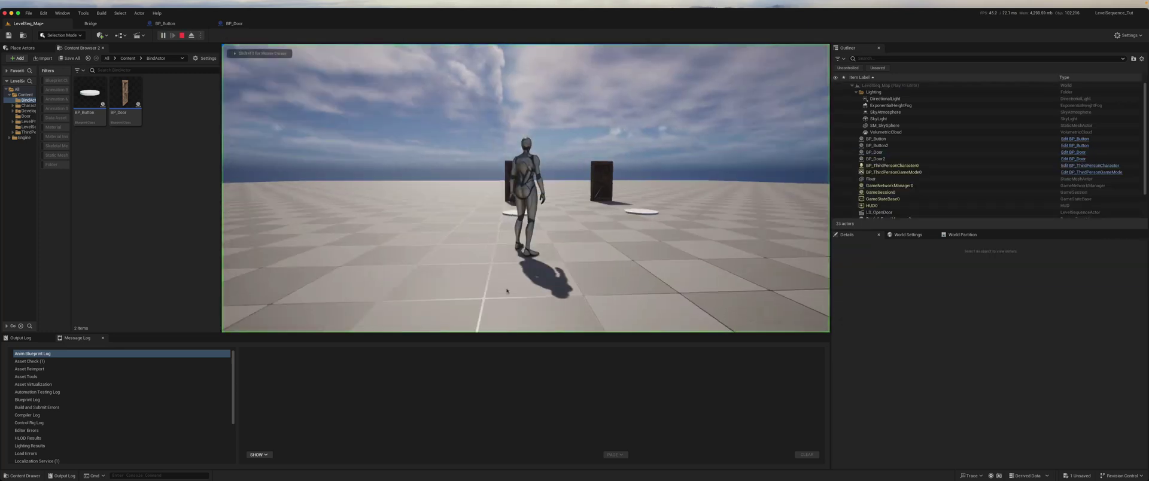
key("w")
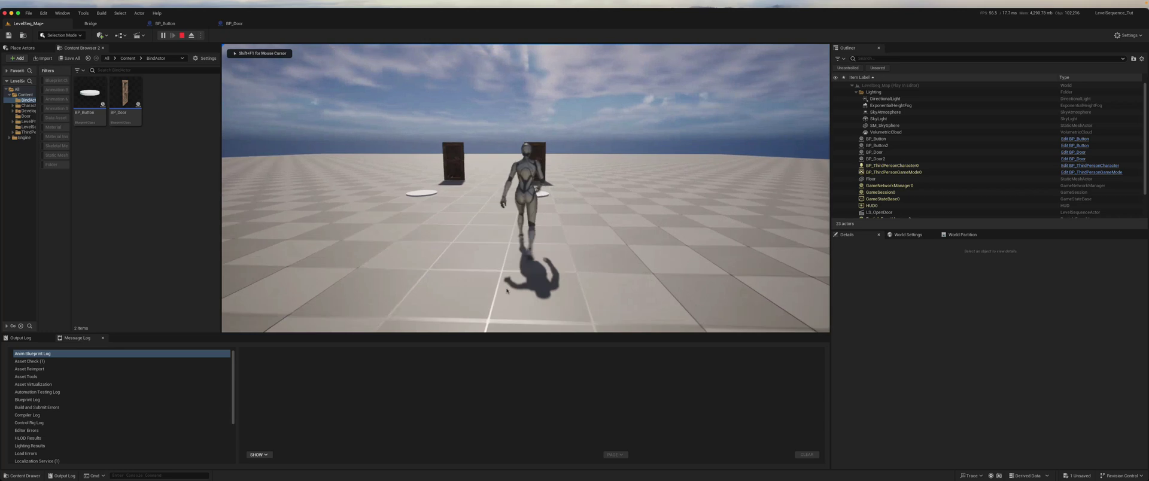
key("w")
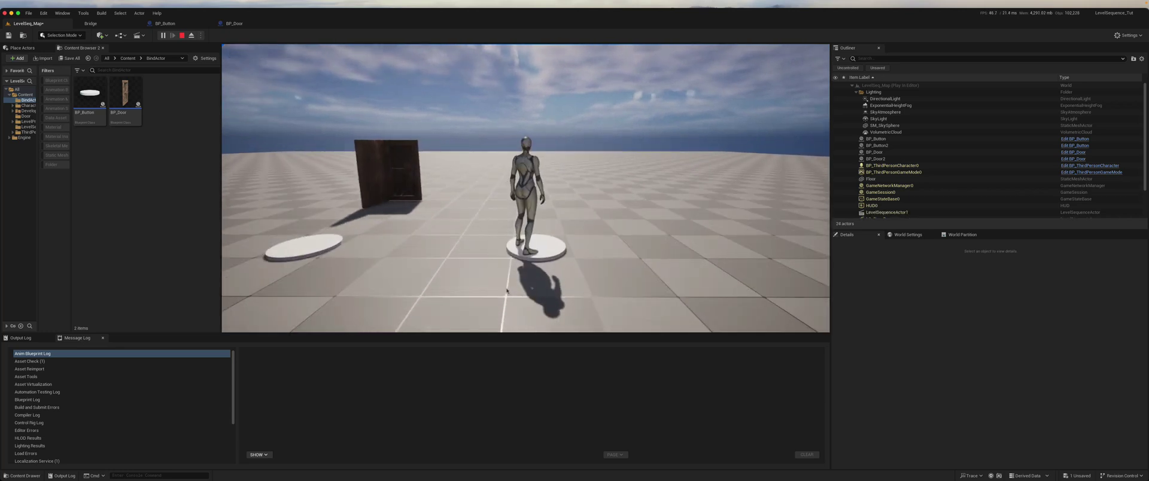
key("s")
key("s")
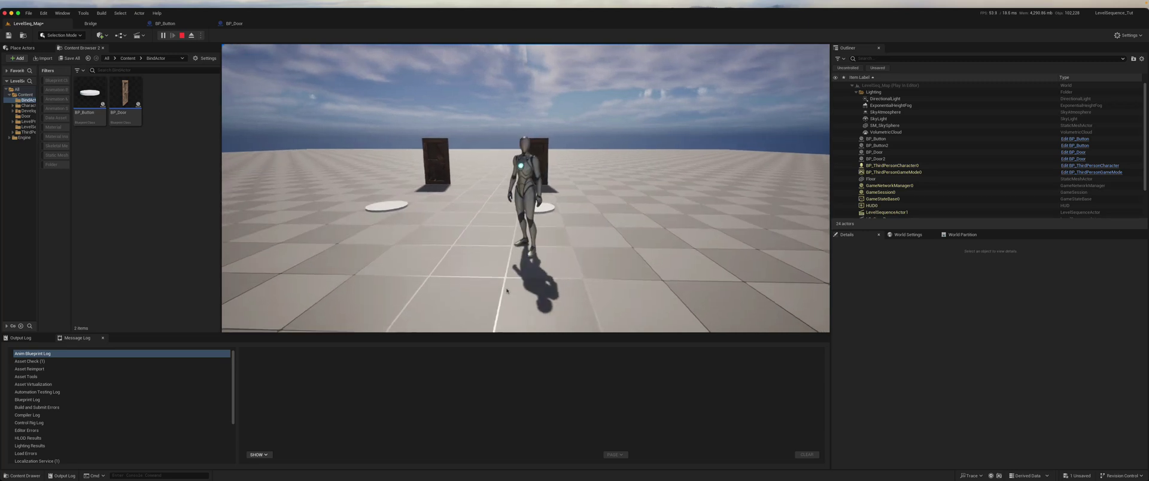
key("Escape")
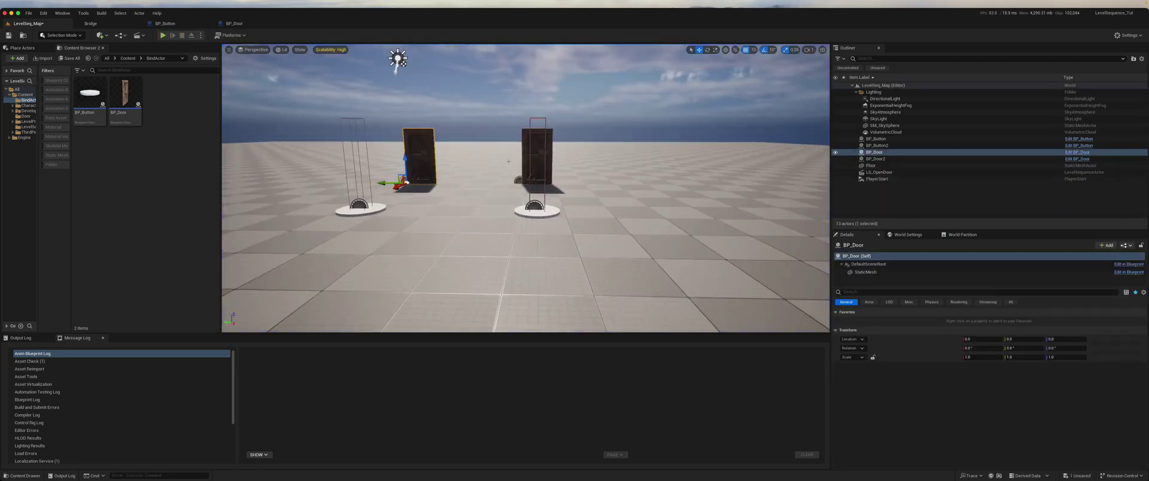
In BP_Button's event graph, feed Create Level Sequence Player's Settings input from a new Make MovieSceneSequencePlaybackSettings node
left_click(164, 24)
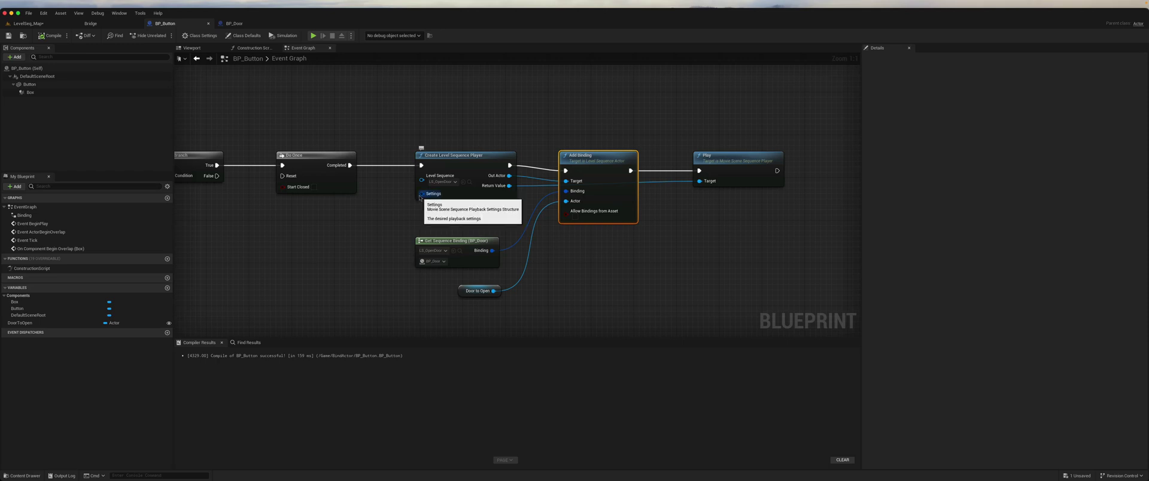
right_click_drag(416, 196, 468, 189)
left_click_drag(474, 182, 332, 221)
type("mske")
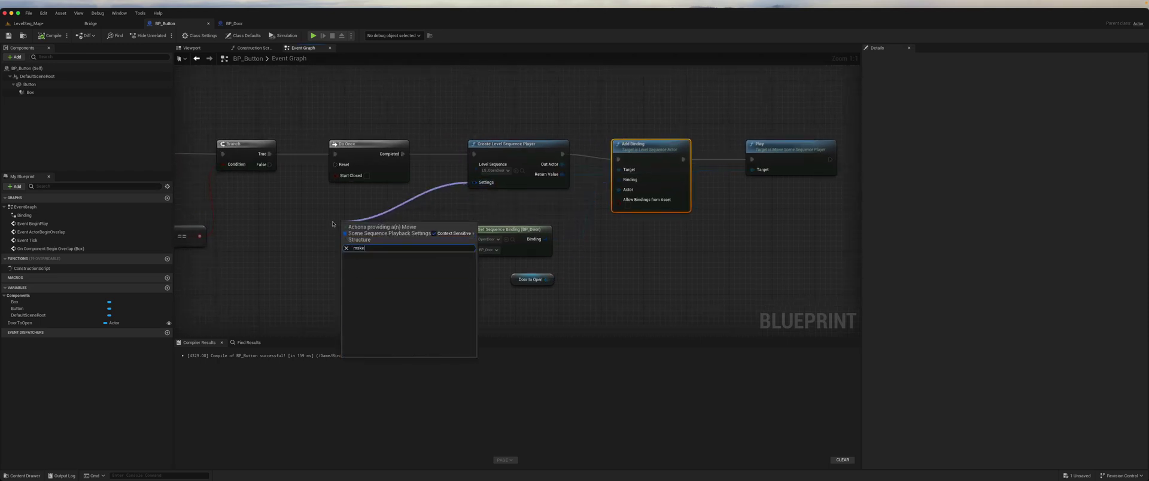
key("BackSpace")
type("ake")
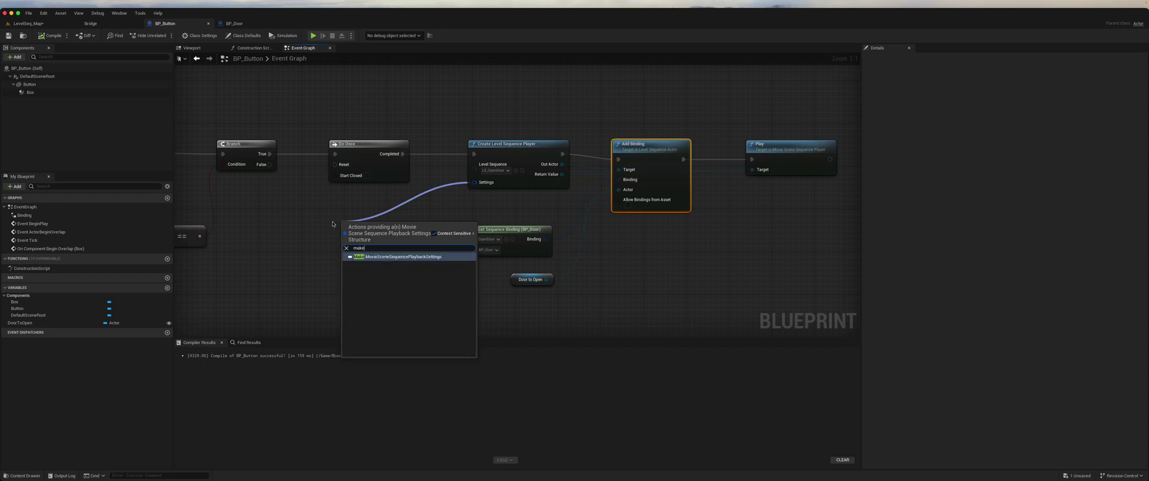
left_click(370, 257)
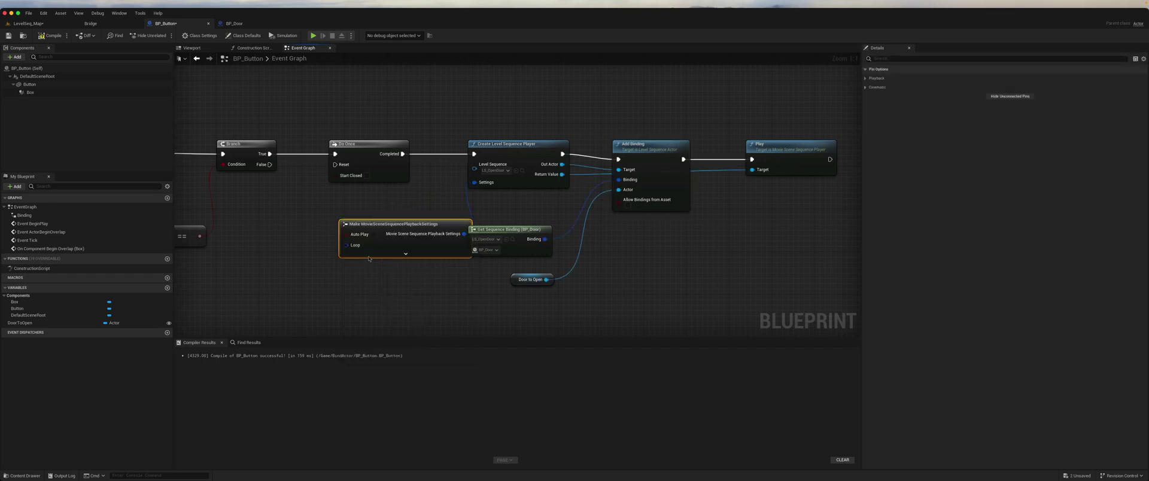
Set the playback settings node's Finish Completion State Override to Force Keep State, then collapse and reposition the node
left_click(304, 239)
right_click_drag(235, 290, 249, 187)
left_click(319, 237)
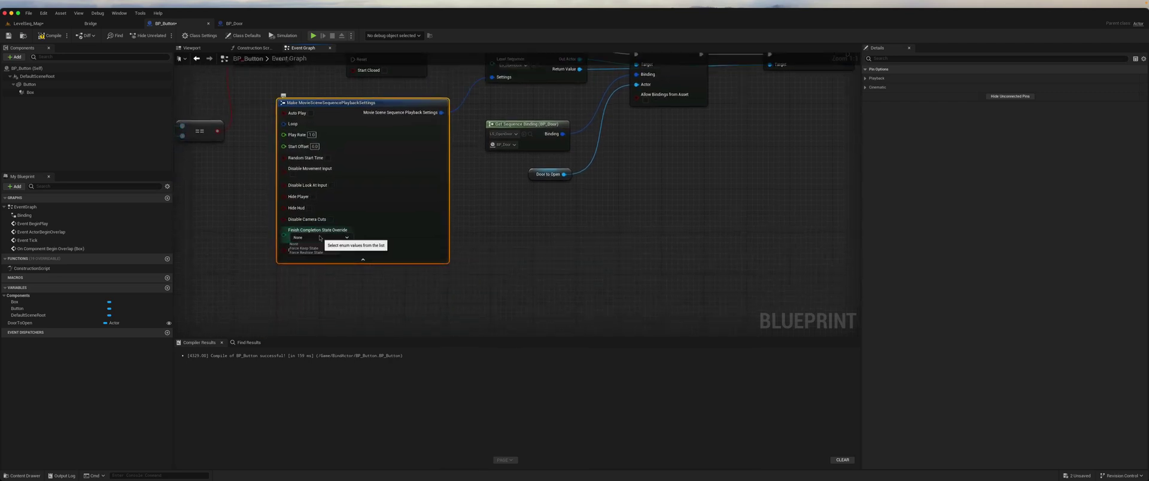
left_click(323, 250)
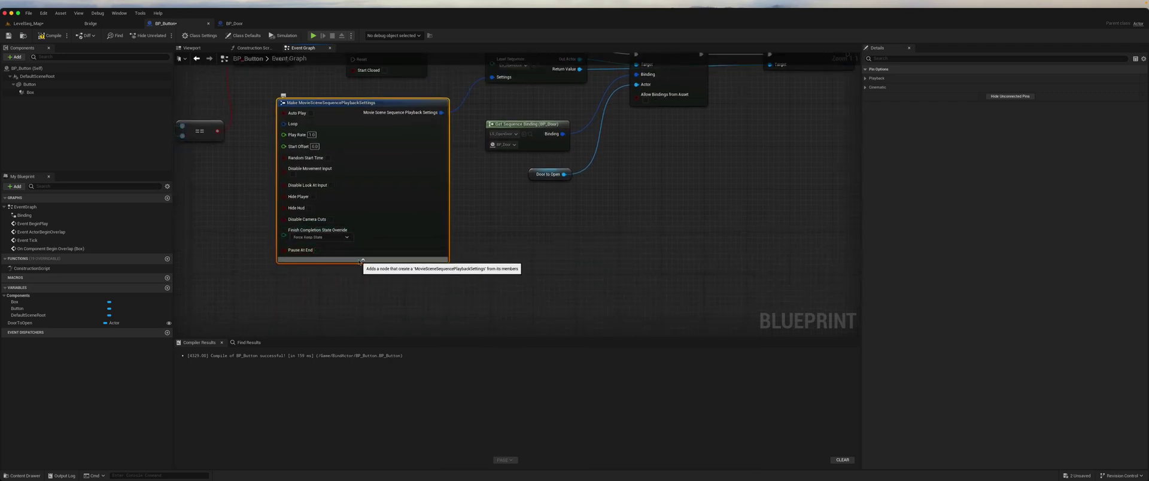
left_click(363, 259)
left_click_drag(337, 103, 374, 97)
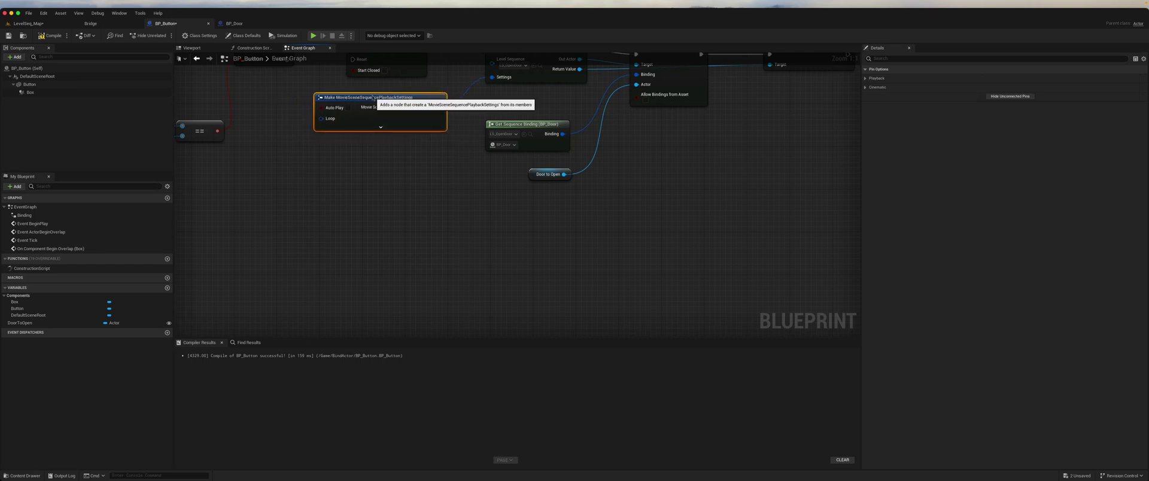
right_click_drag(385, 159, 381, 185)
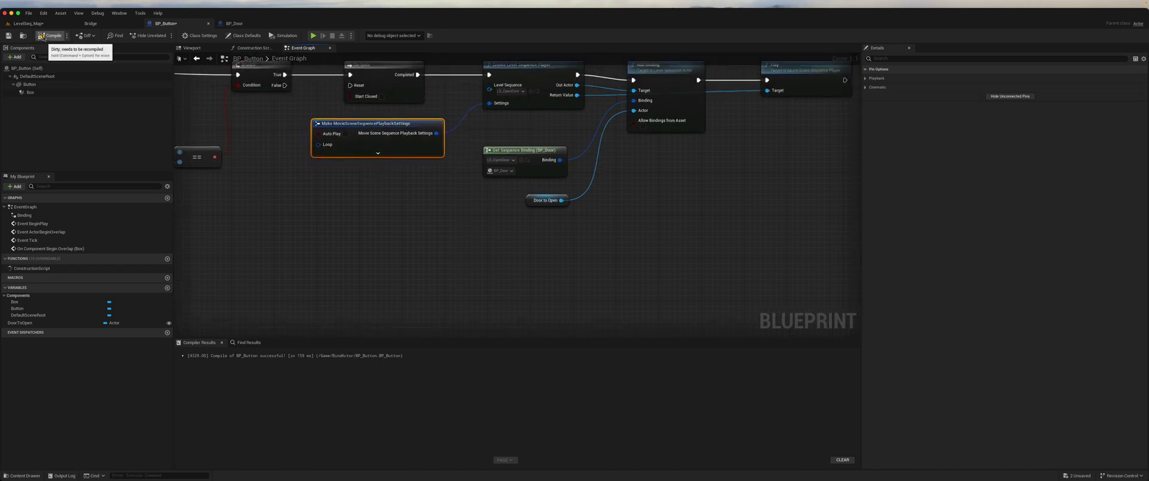
Play-test LevelSeq_Map, running the character onto both door buttons in turn and back off
left_click(28, 24)
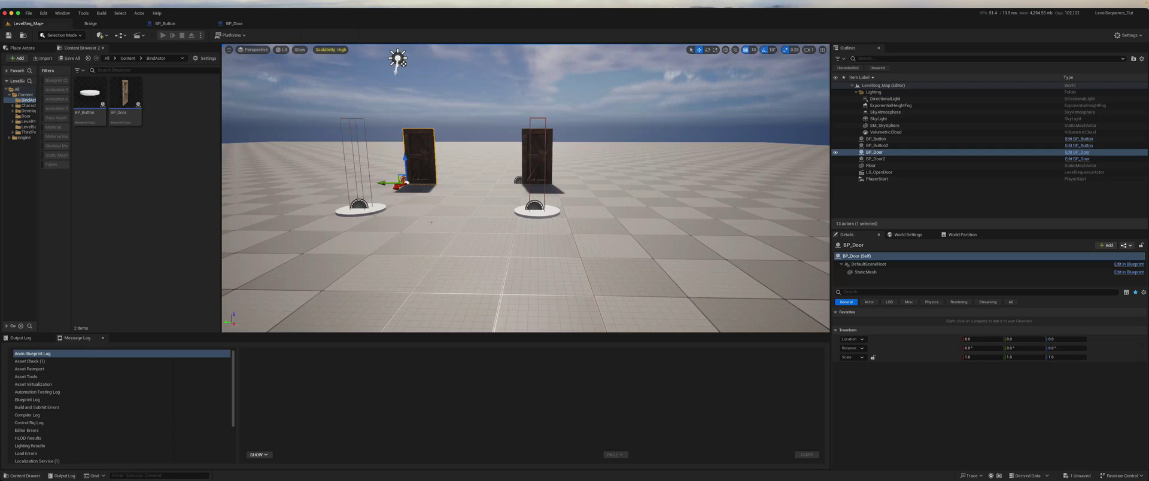
key("alt+p")
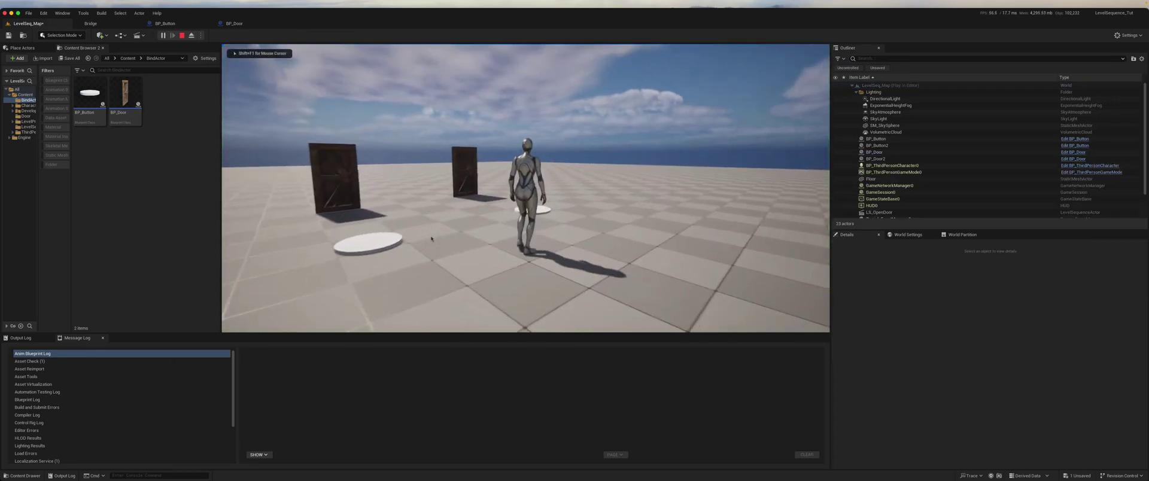
key("w")
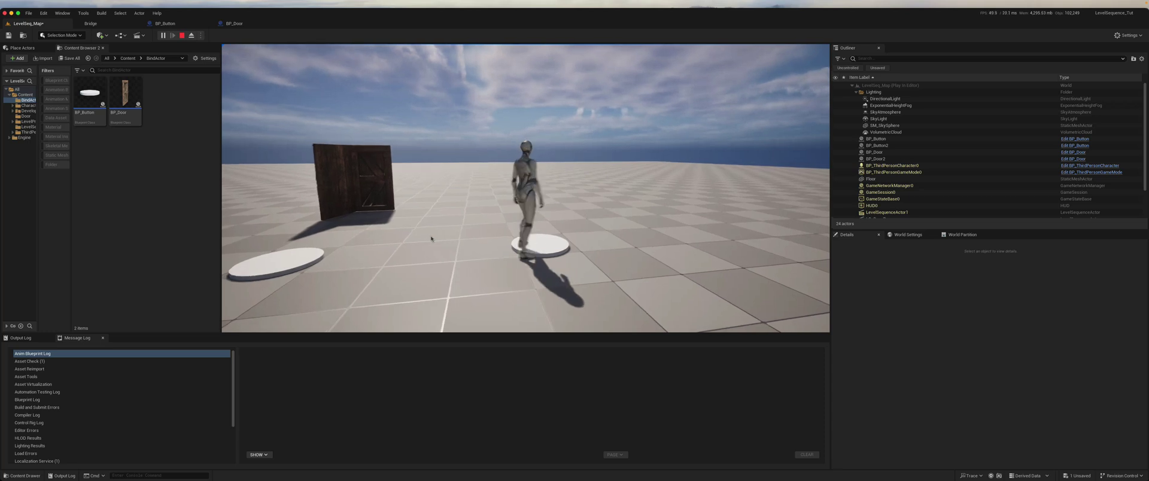
key("a")
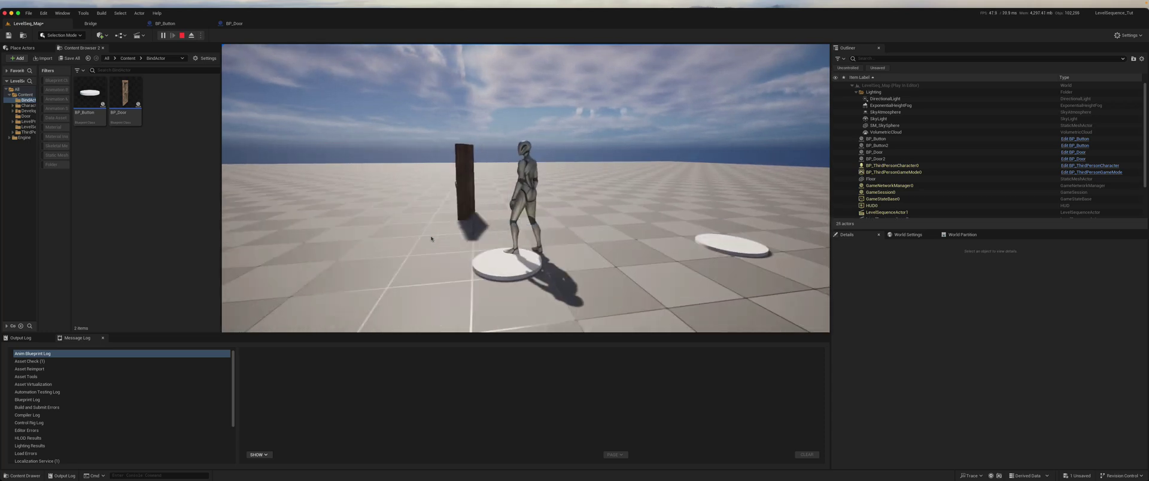
key("s")
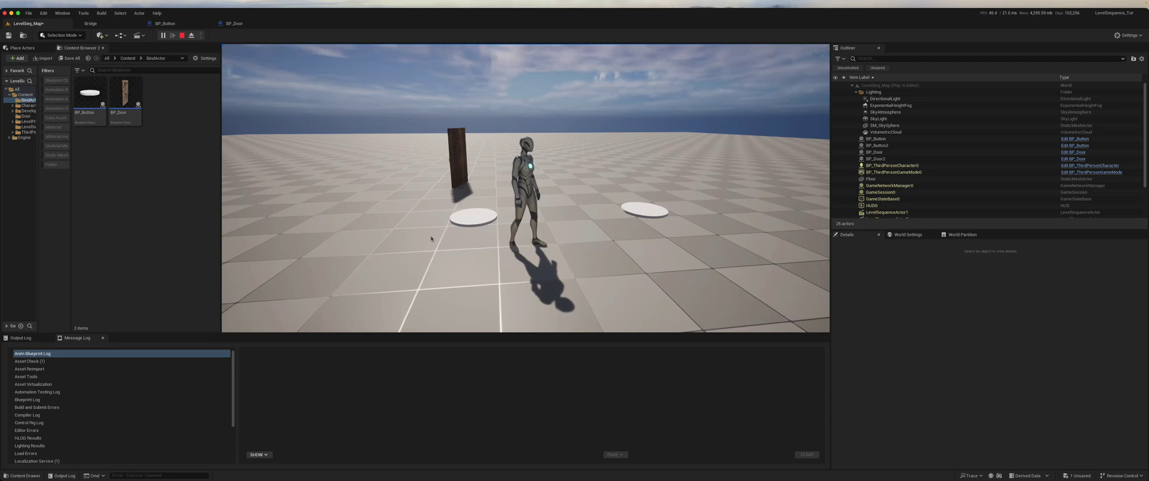
key("Escape")
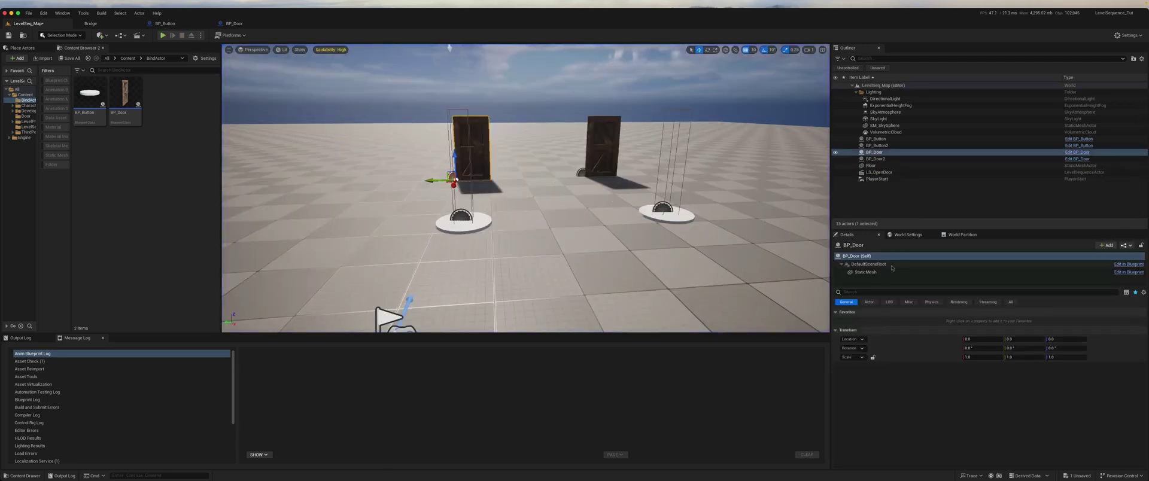
Open the LS_OpenDoor level sequence and enable Override Instance Data on its actor to expose the Transform Origin settings
left_click(879, 172)
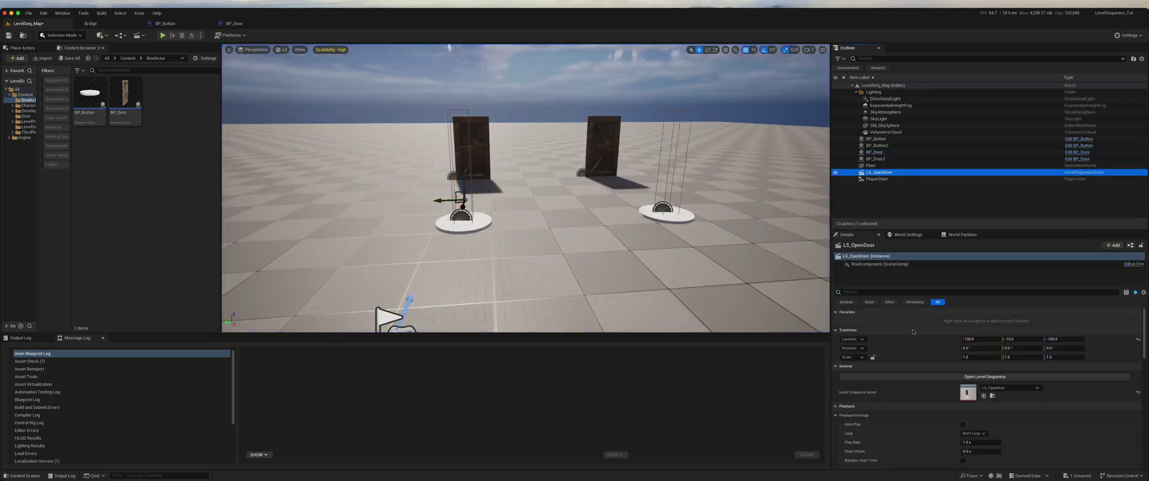
left_click(944, 376)
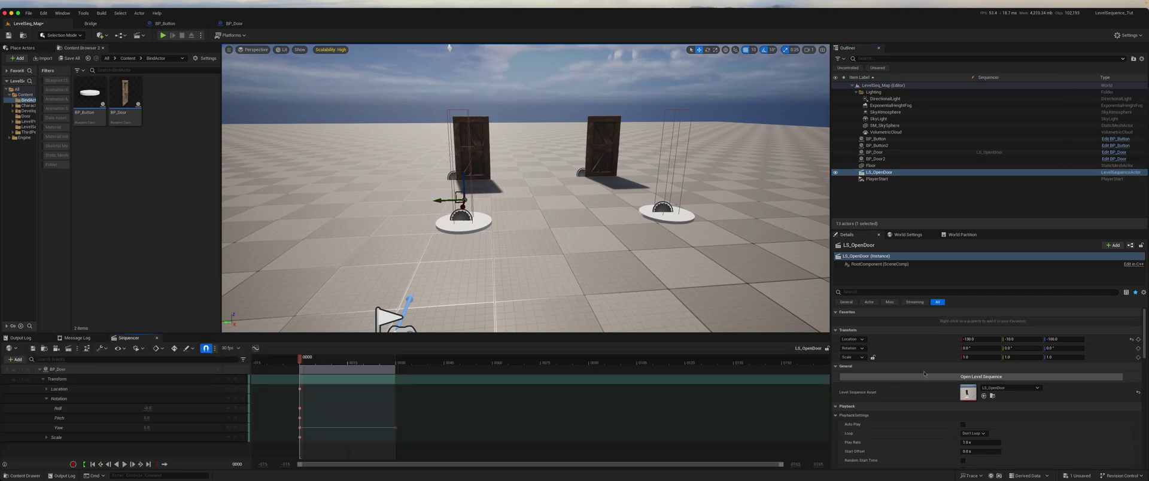
scroll(924, 373, "down", 2)
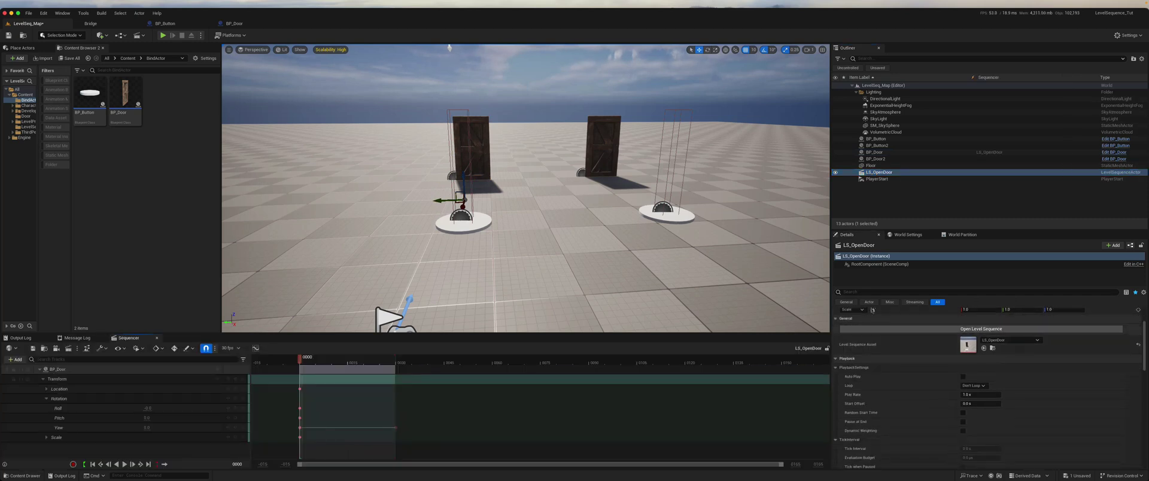
scroll(918, 378, "down", 10)
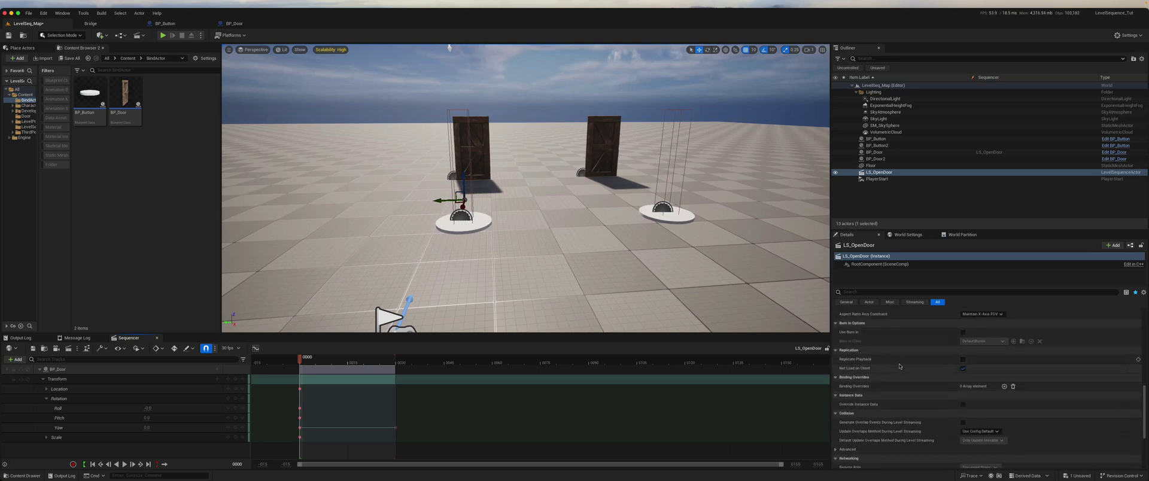
scroll(900, 366, "up", 3)
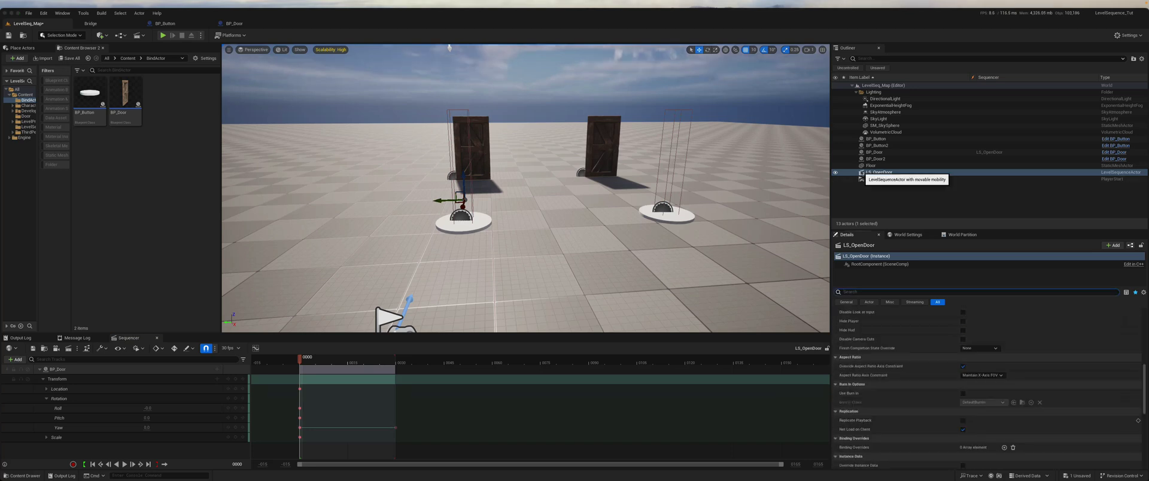
left_click(892, 292)
scroll(864, 341, "down", 1)
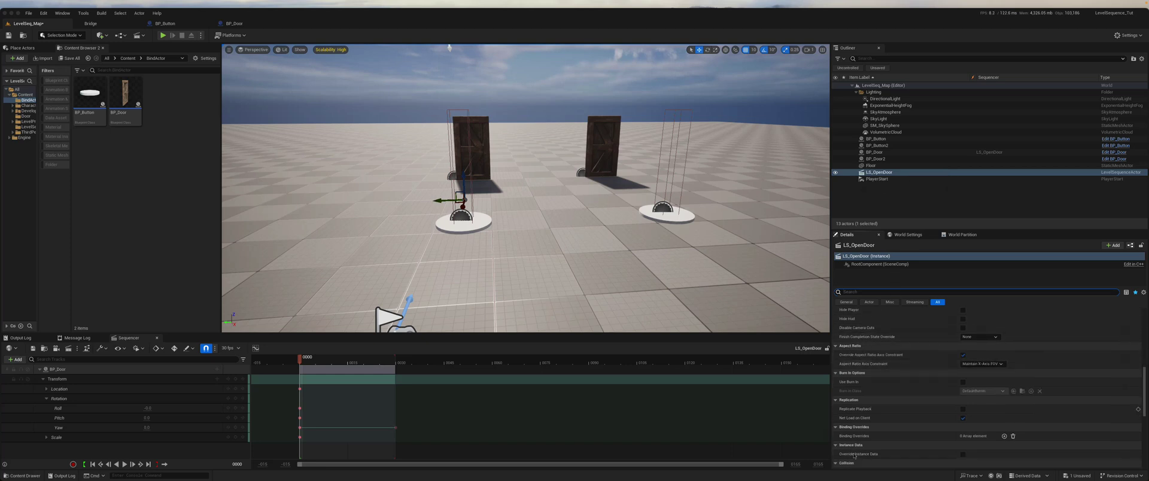
scroll(892, 439, "down", 1)
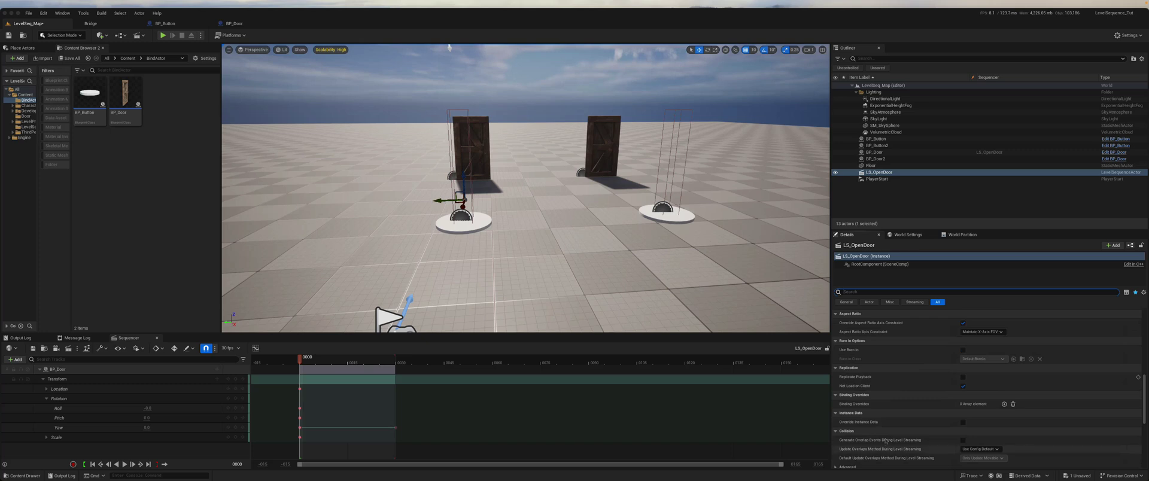
left_click(962, 423)
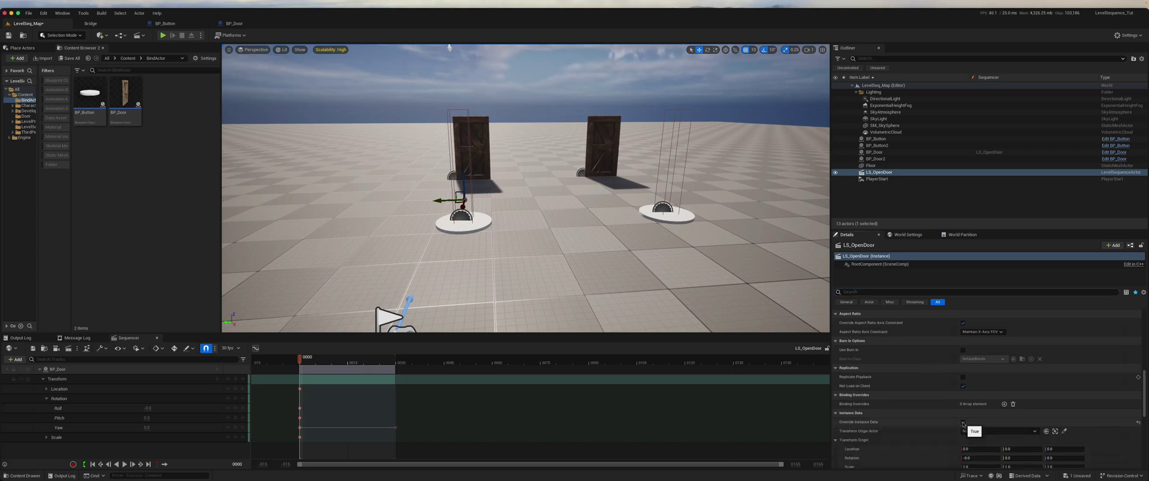
scroll(925, 428, "down", 1)
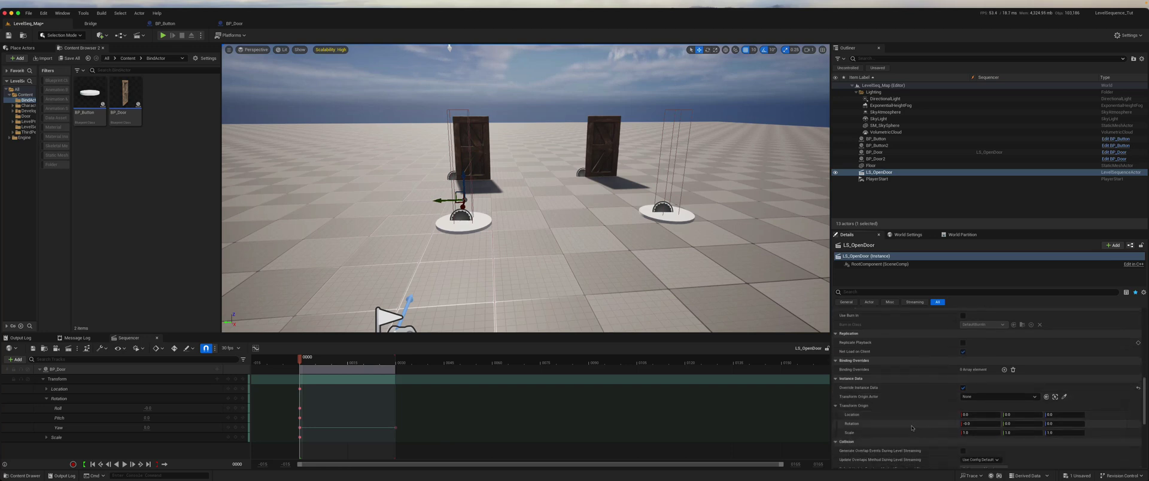
mouse_move(861, 408)
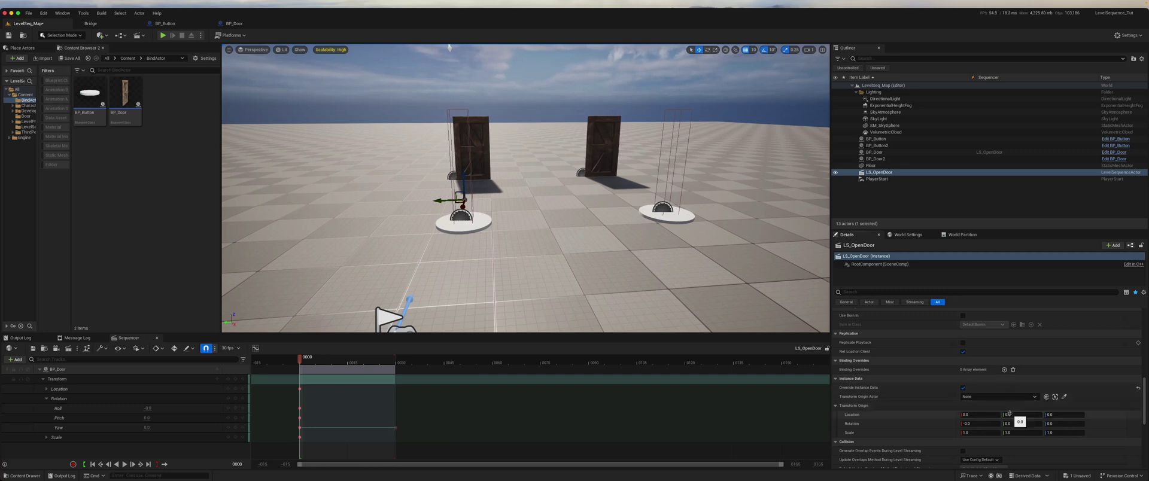
Examine the original door's transform and compare it with LS_OpenDoor's Transform Origin settings
left_click(475, 131)
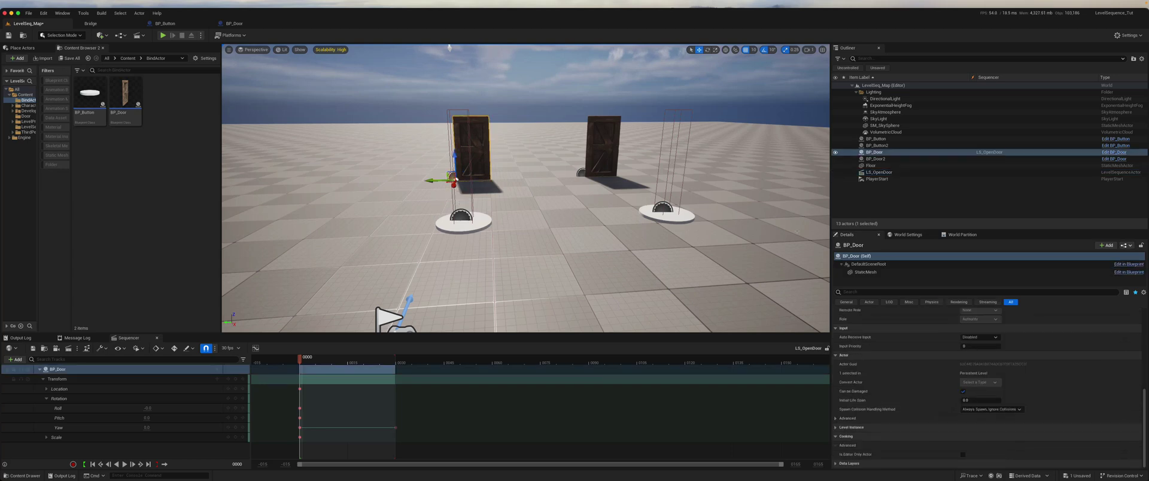
scroll(910, 335, "up", 10)
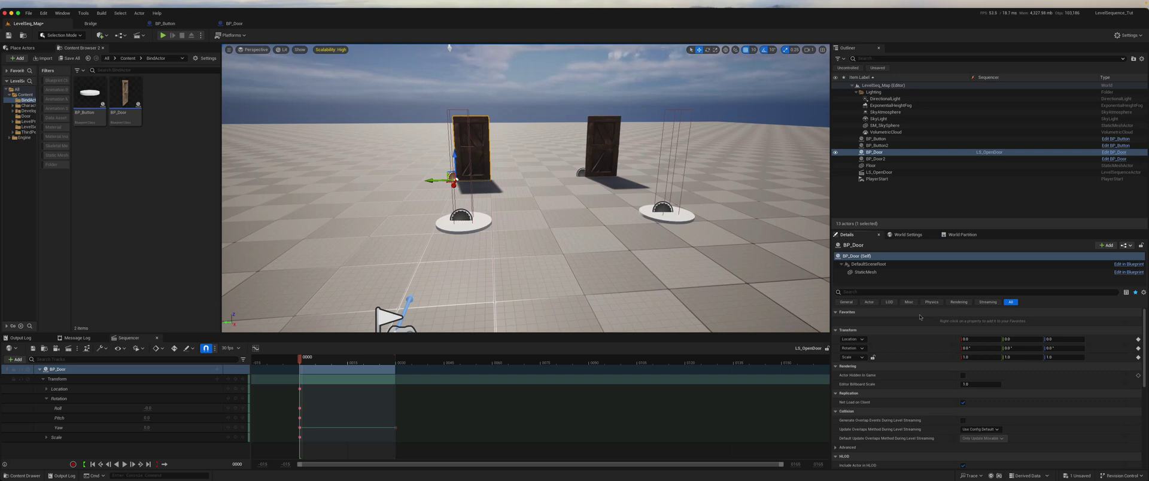
left_click(879, 173)
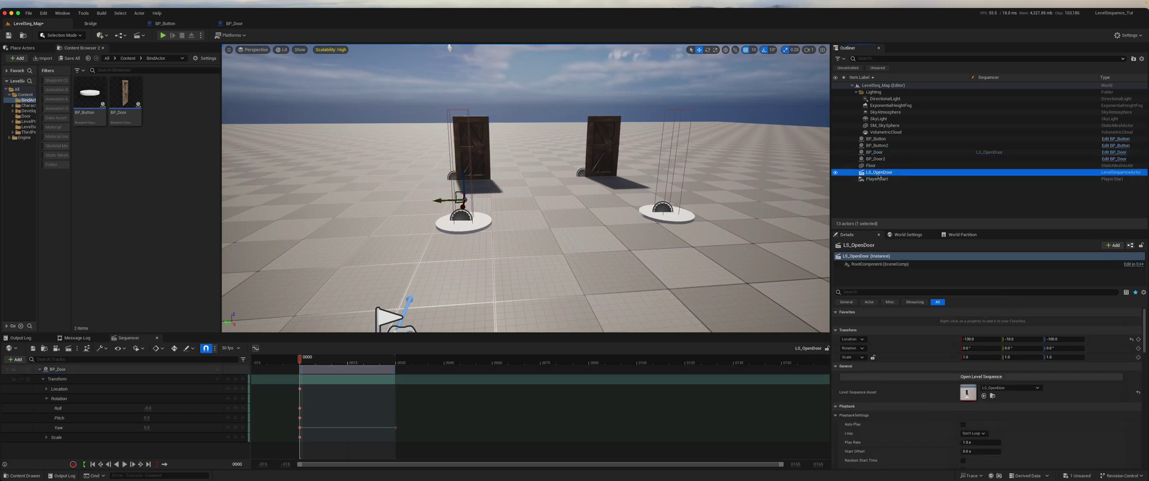
scroll(919, 392, "down", 10)
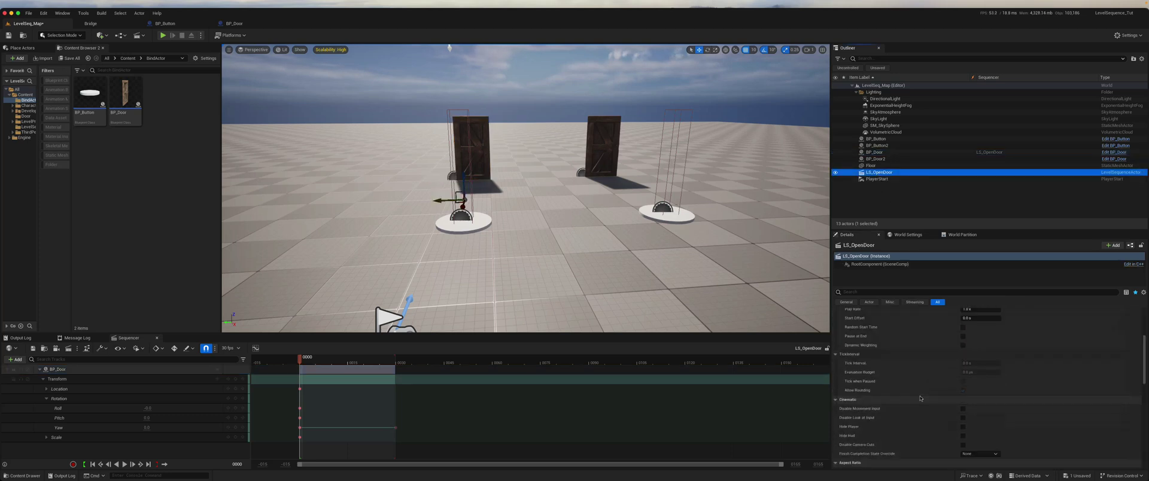
scroll(920, 398, "up", 3)
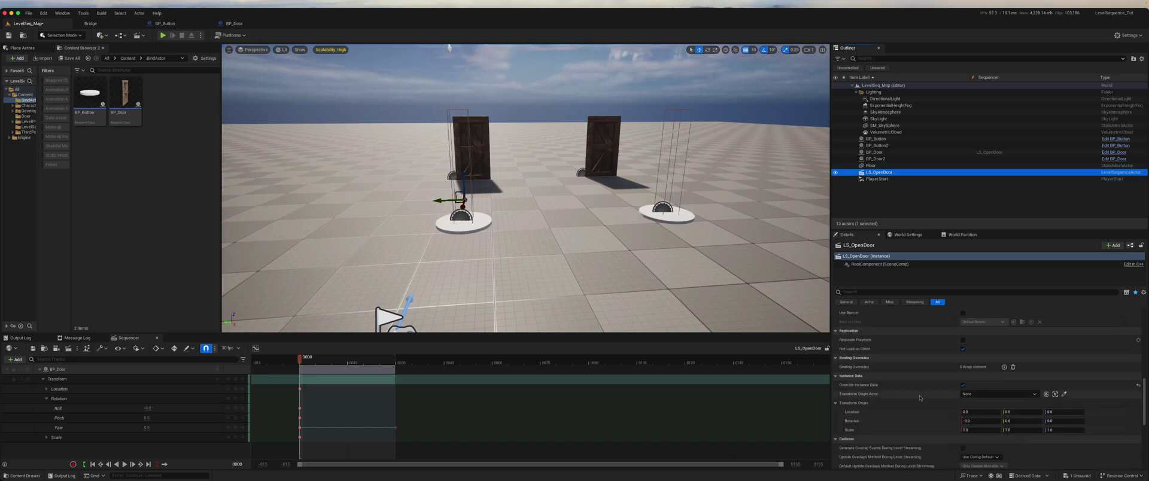
scroll(920, 398, "down", 8)
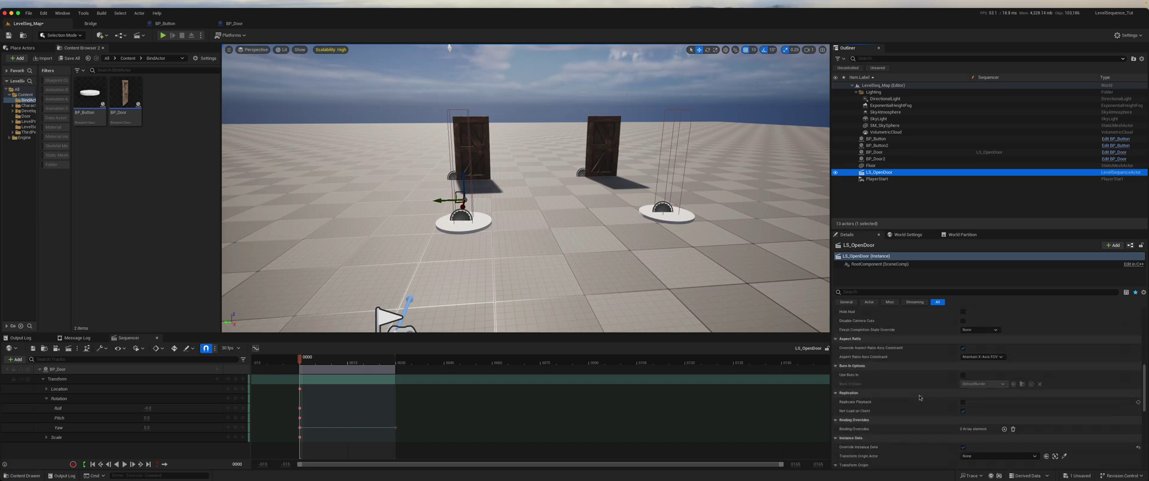
scroll(920, 397, "down", 1)
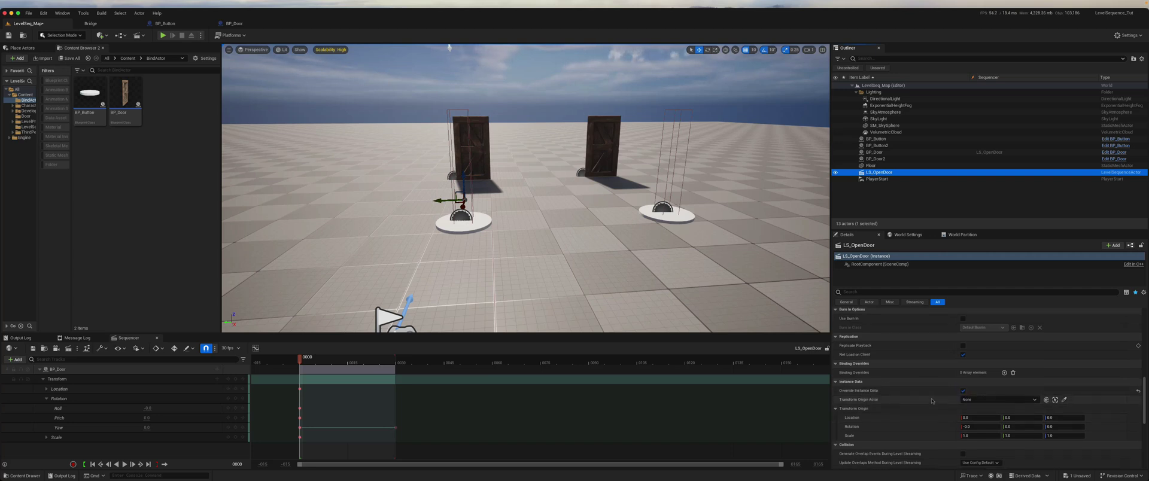
scroll(897, 413, "down", 1)
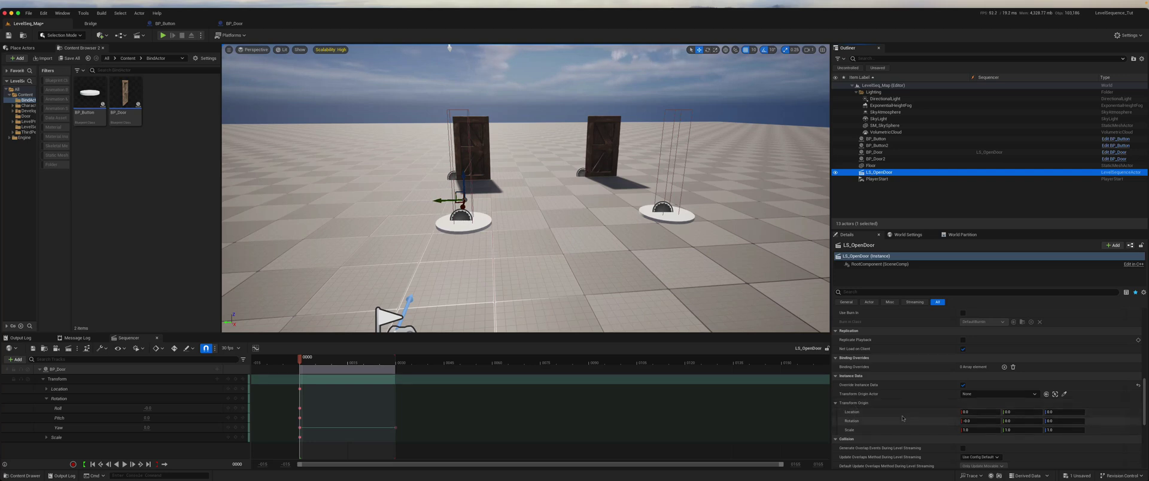
Disable Override Instance Data on LS_OpenDoor, save and close the sequence, and return to BP_Button's event graph
left_click(964, 386)
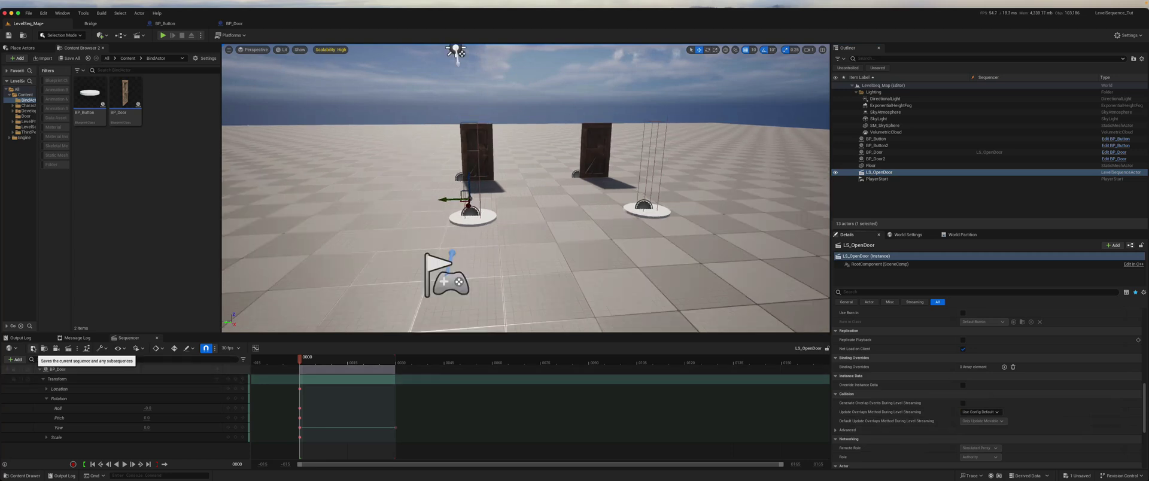
left_click(34, 348)
left_click(157, 338)
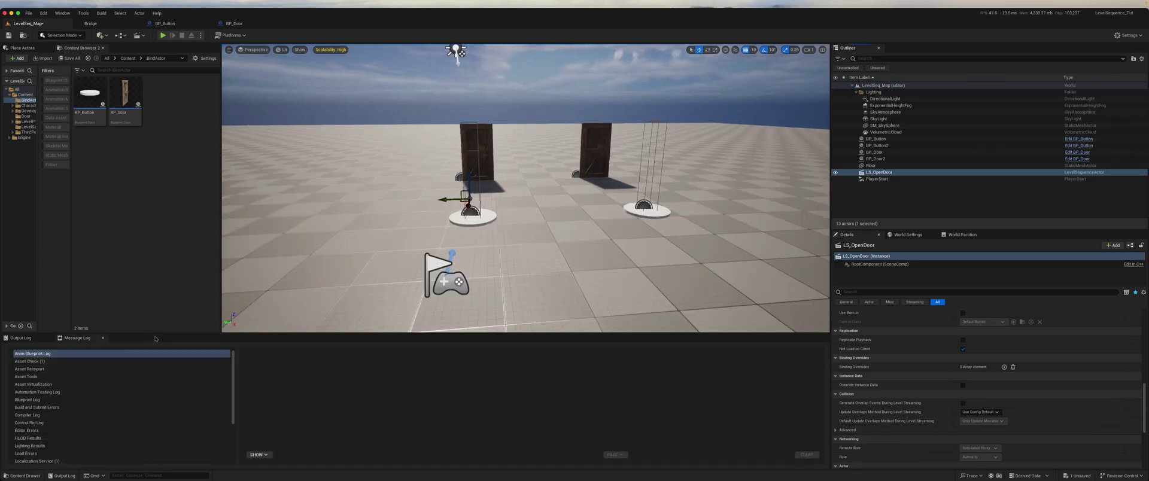
left_click(170, 26)
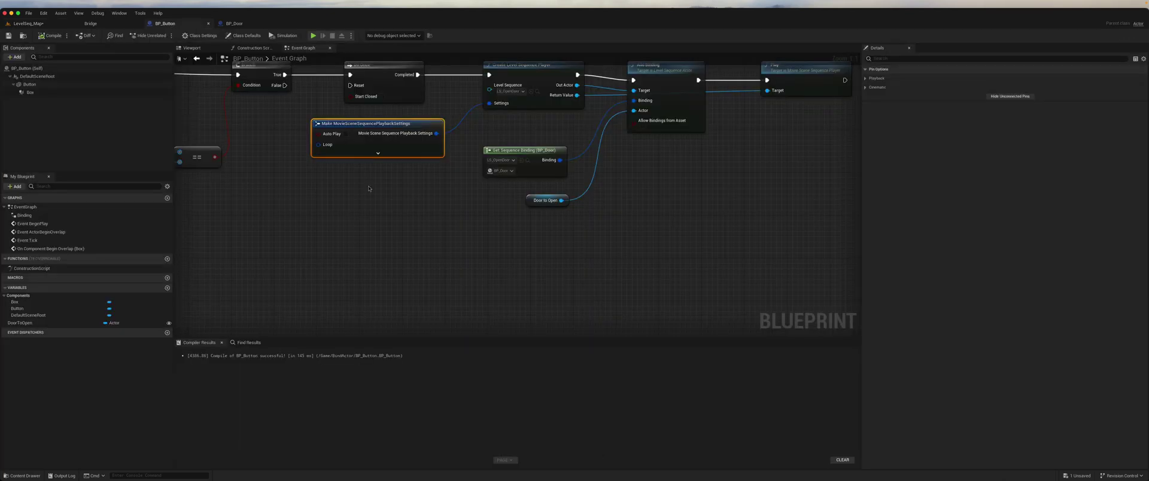
Move the Add Binding, Play, Get Sequence Binding and Door to Open nodes away from Create Level Sequence Player to make room
key("Home")
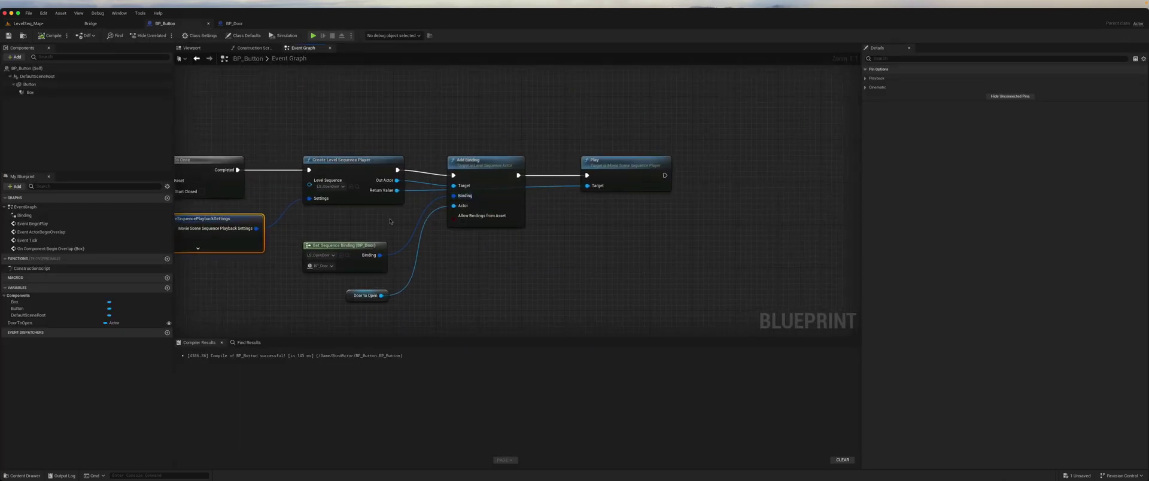
left_click_drag(355, 316, 636, 214)
left_click(595, 174, "shift")
left_click_drag(508, 166, 793, 178)
right_click_drag(346, 239, 419, 242)
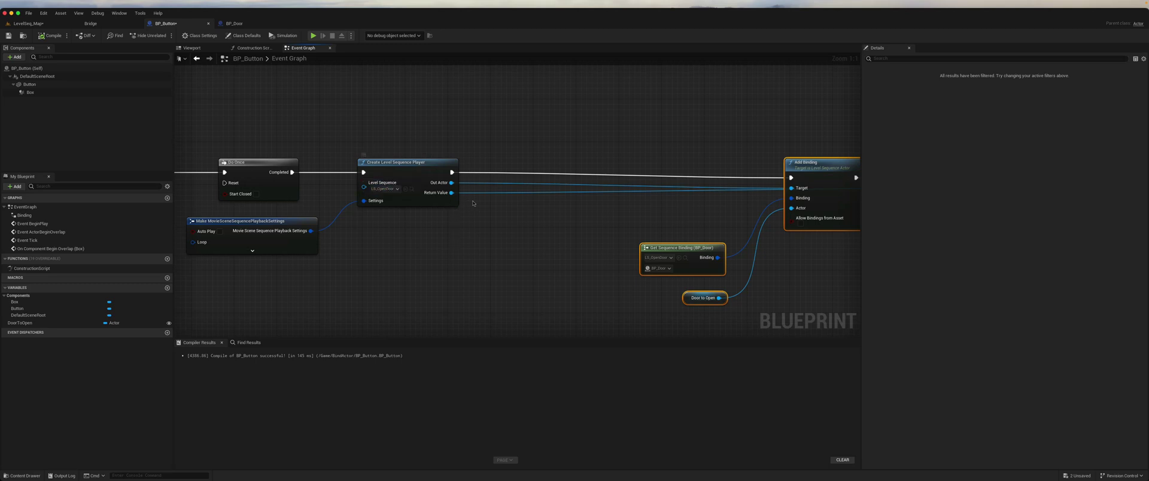
Add a Set Override Instance Data node from Out Actor, enable it, and run it after Create Level Sequence Player
left_click_drag(452, 184, 491, 215)
type("set overr")
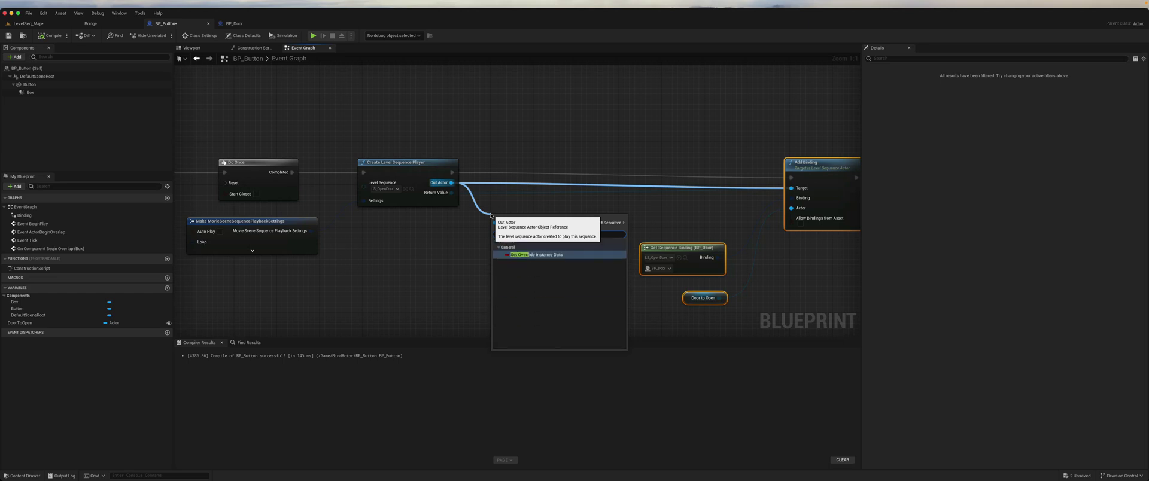
left_click(536, 254)
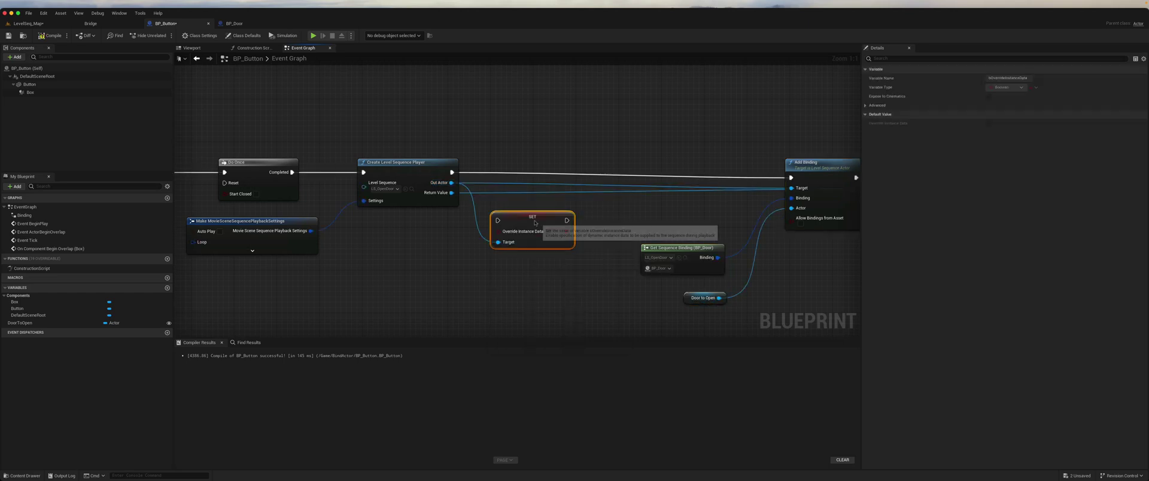
left_click(554, 210)
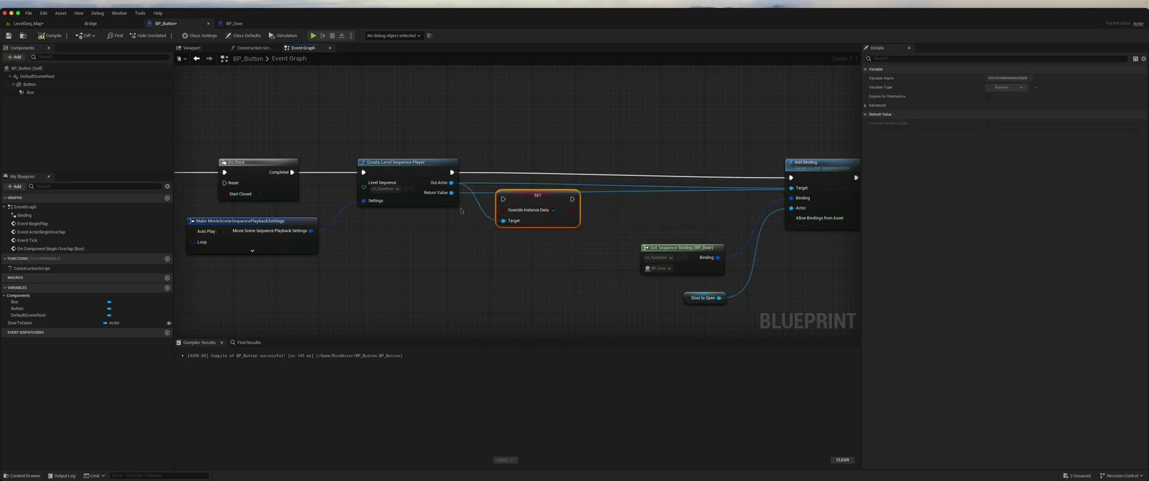
left_click_drag(452, 173, 504, 199)
Get Default Instance Data from Out Actor and cast it to DefaultLevelSequenceInstanceData
right_click_drag(504, 264, 304, 247)
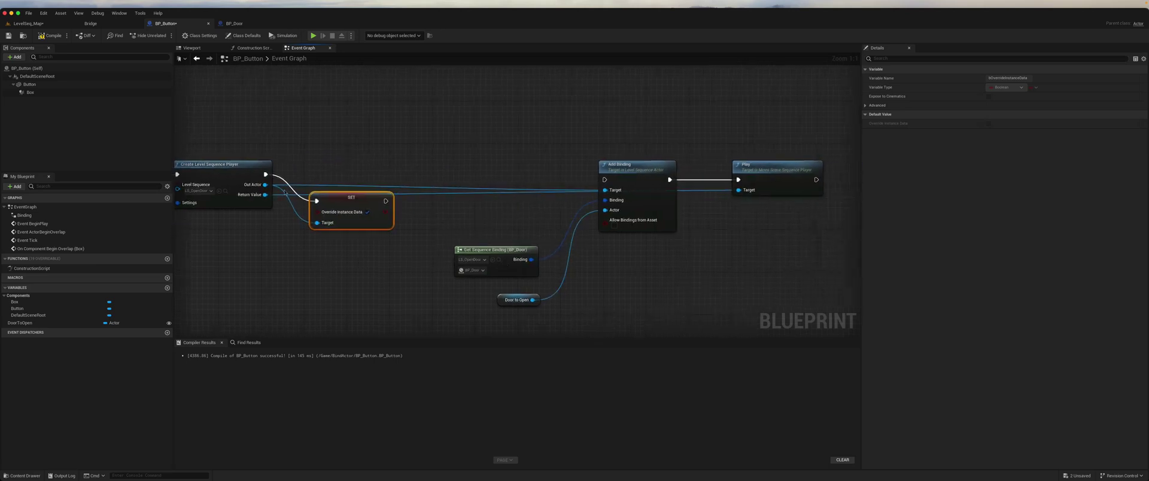
left_click_drag(266, 185, 325, 272)
type("get insta")
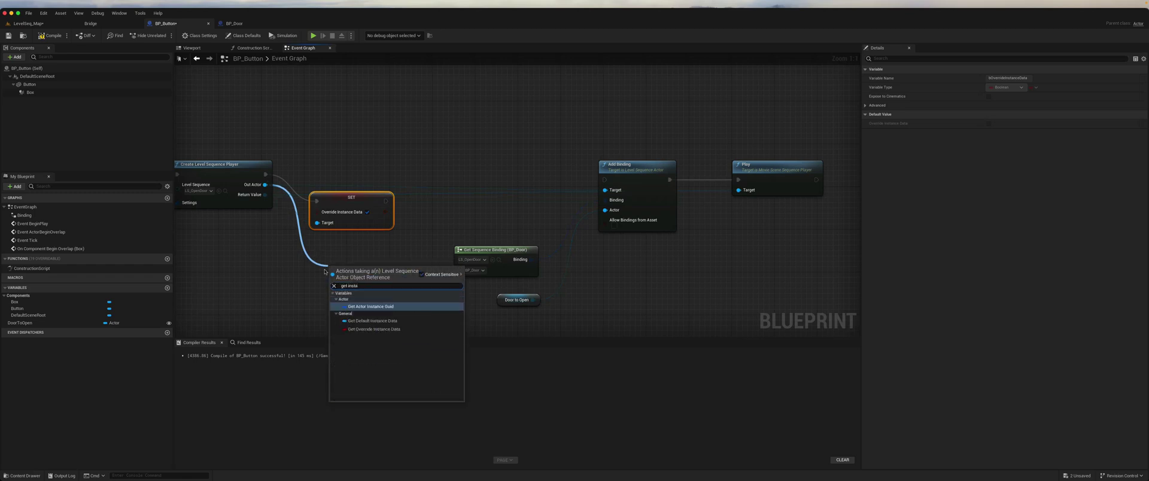
left_click(360, 322)
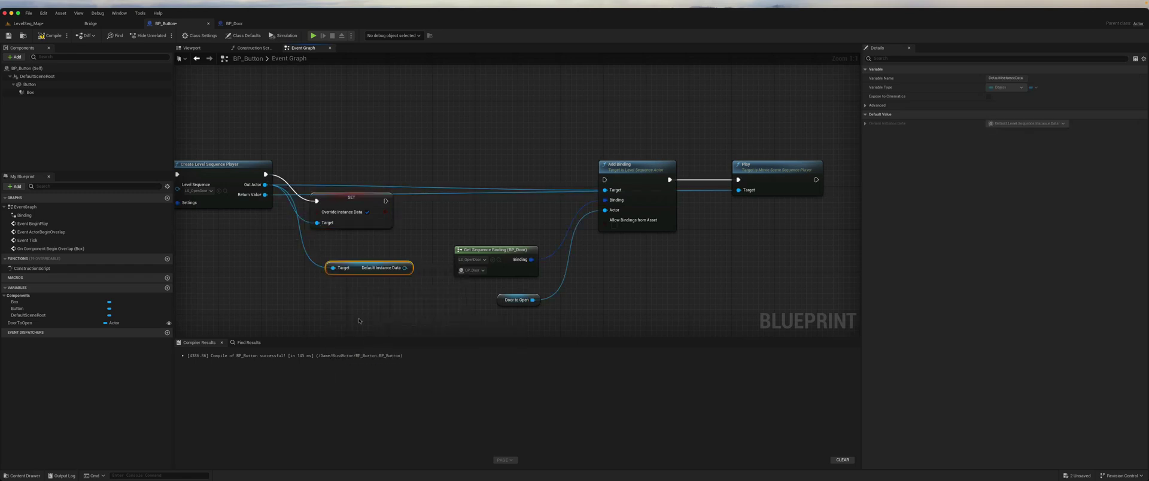
left_click_drag(386, 267, 426, 216)
scroll(392, 254, "down", 1)
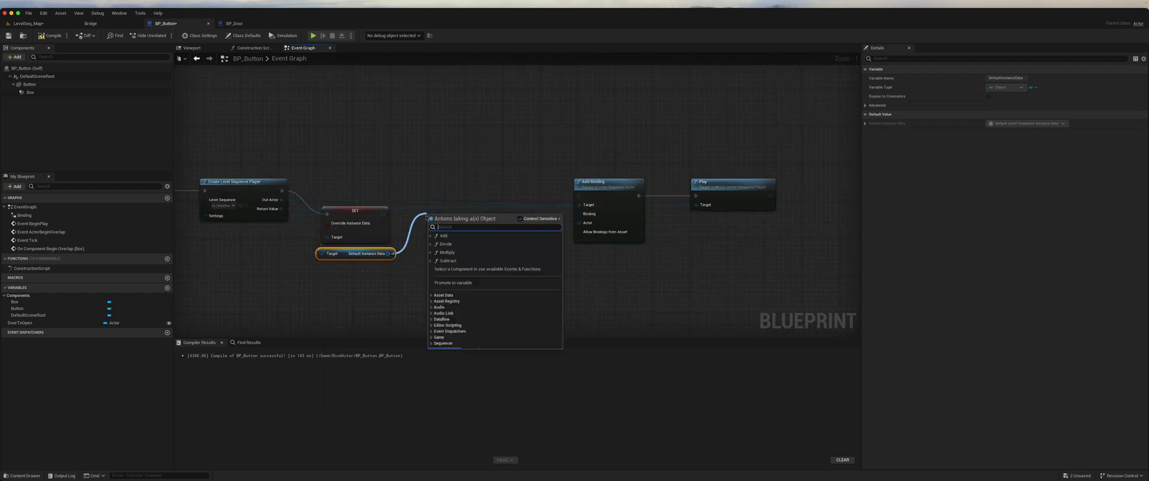
type("cast to dega")
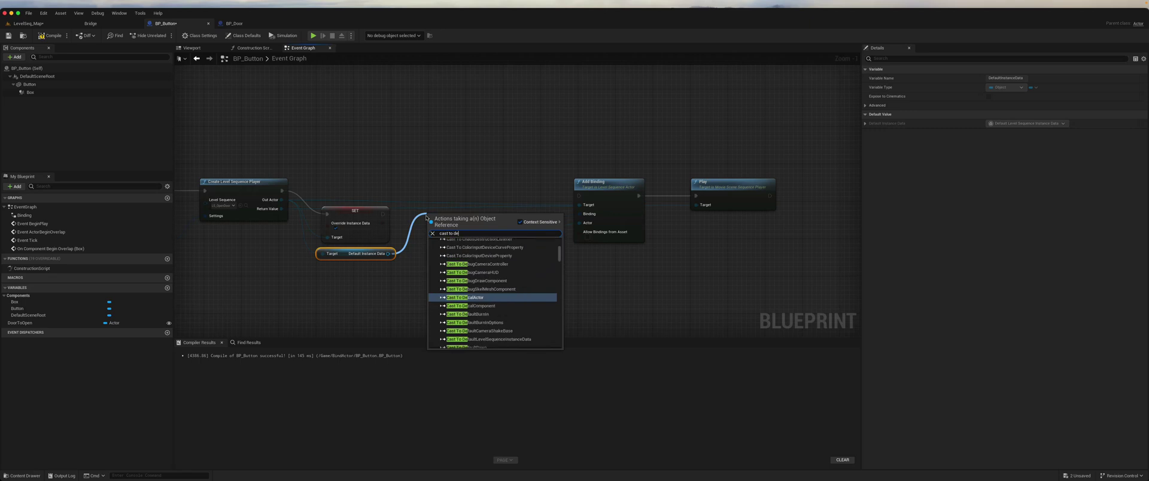
key("BackSpace")
key("BackSpace")
type("fa")
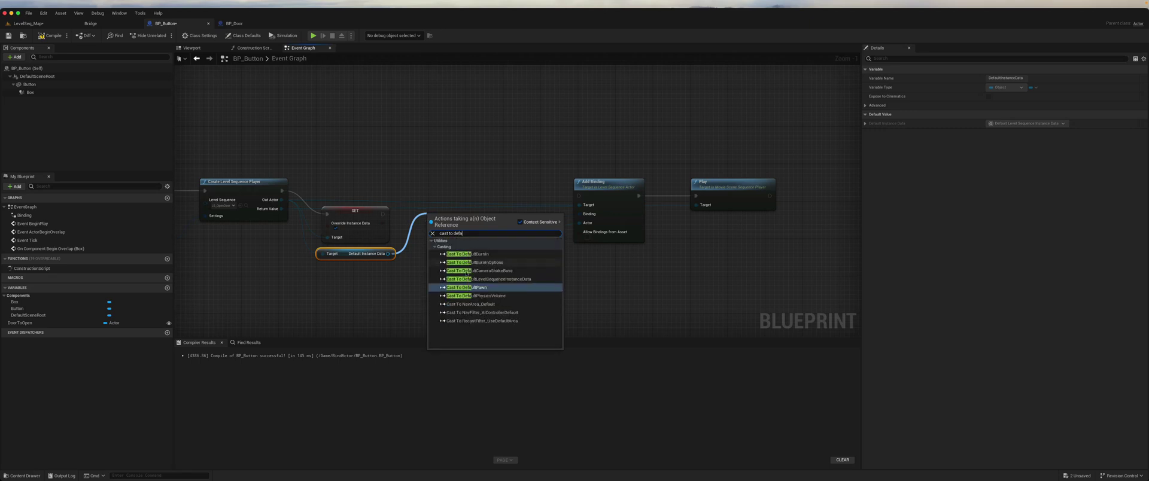
left_click(476, 279)
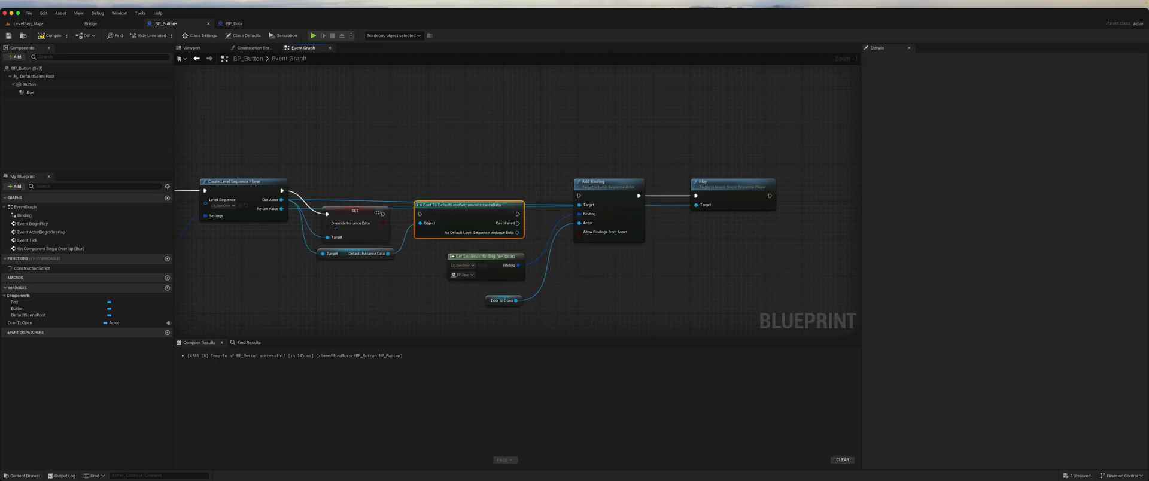
Run the cast after Set Override Instance Data and move the binding and Play nodes farther along the graph
right_click_drag(415, 264, 323, 303)
left_click_drag(351, 319, 546, 252)
left_click(565, 206, "shift")
left_click_drag(488, 197, 778, 193)
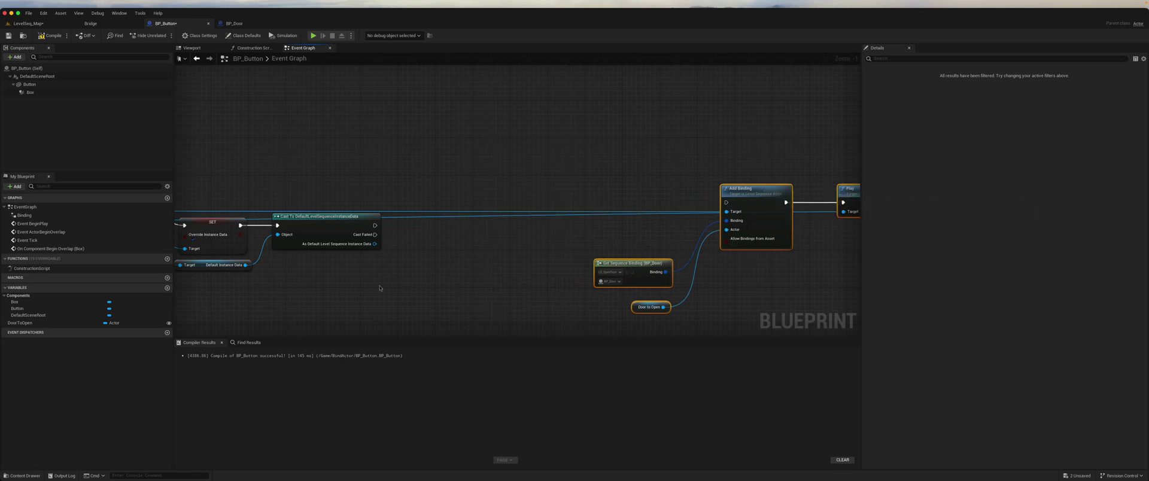
Add a Set Transform Origin node from the cast's instance data output, aligned with the cast and executed after it
right_click_drag(253, 270, 303, 263)
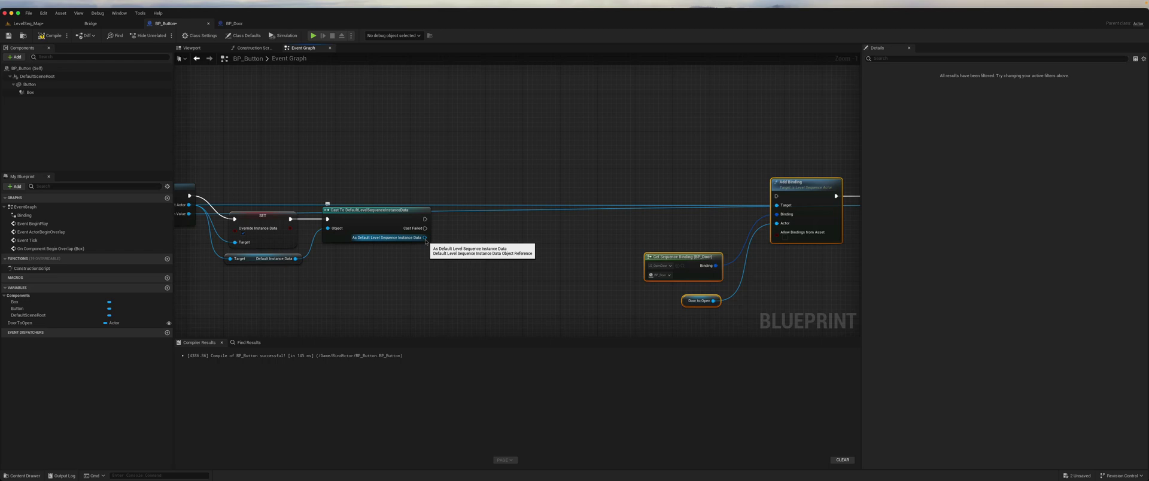
left_click_drag(424, 238, 500, 229)
type("set")
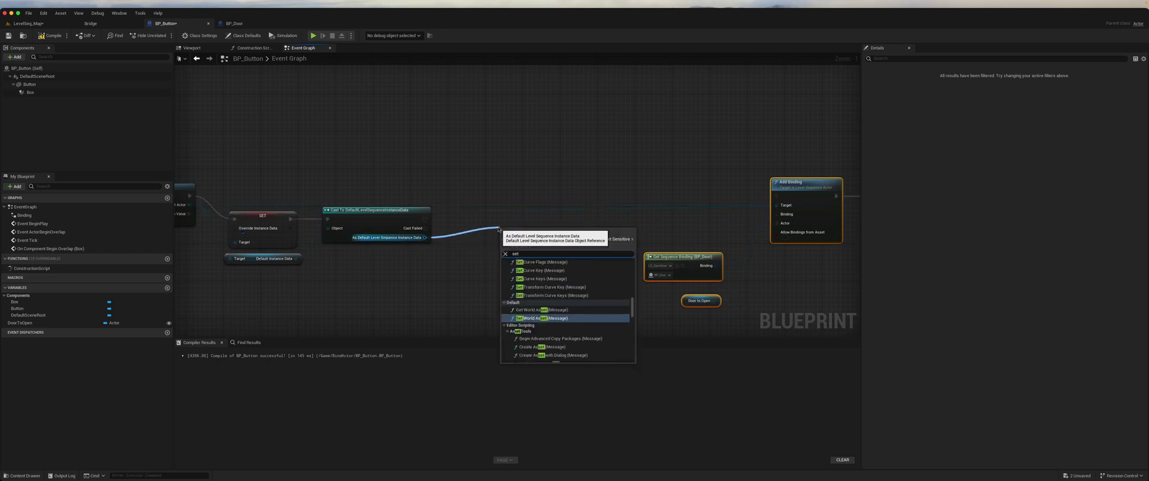
type(" trans")
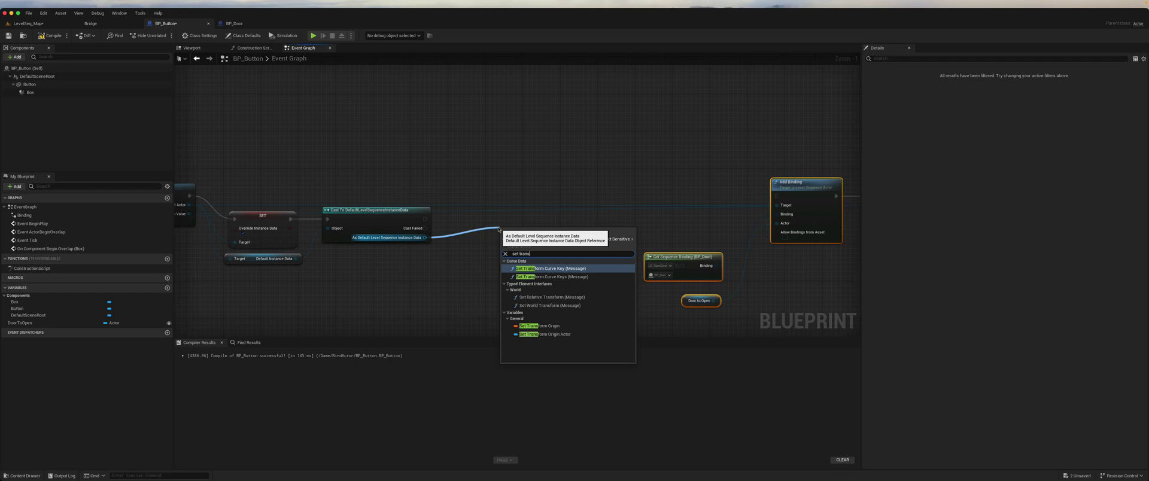
left_click(538, 326)
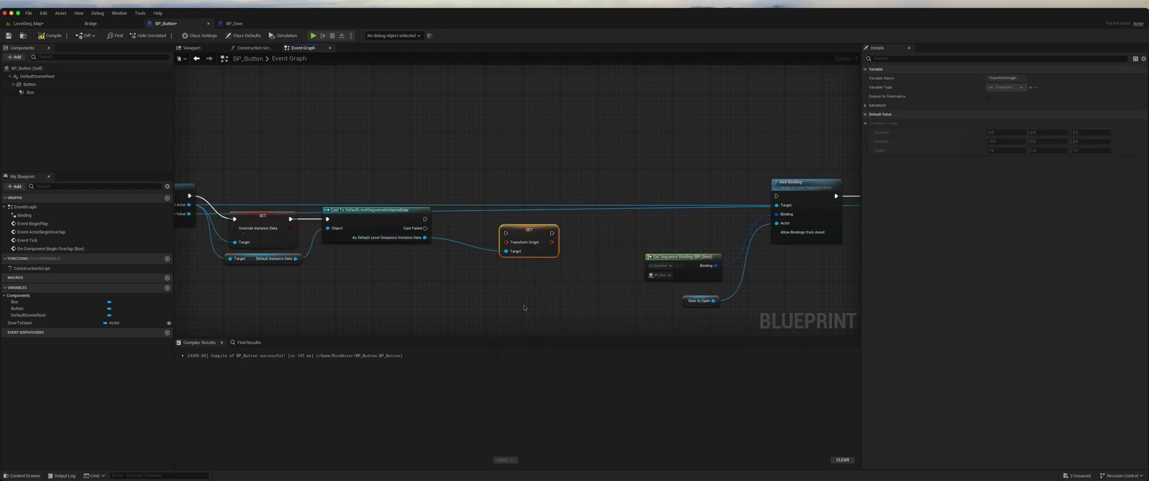
left_click_drag(526, 234, 526, 220)
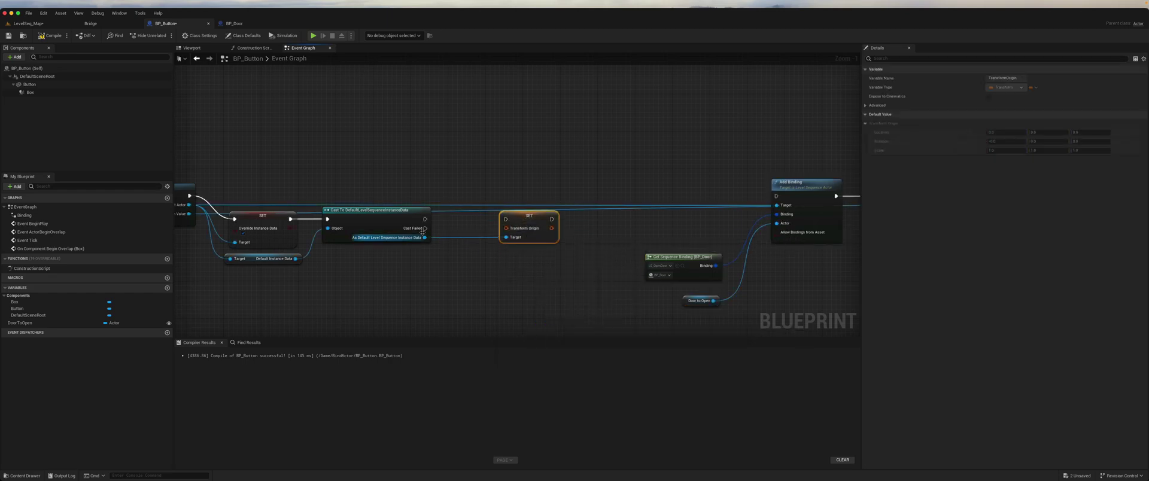
left_click_drag(425, 219, 506, 219)
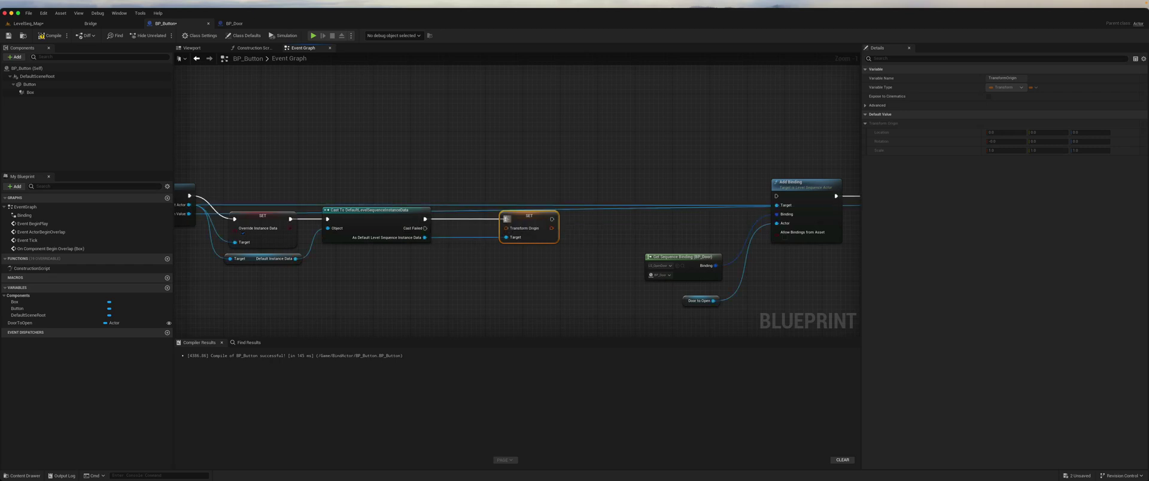
Add a Door to Open getter with Get Actor Transform and feed the result into Transform Origin
right_click_drag(478, 302, 492, 292)
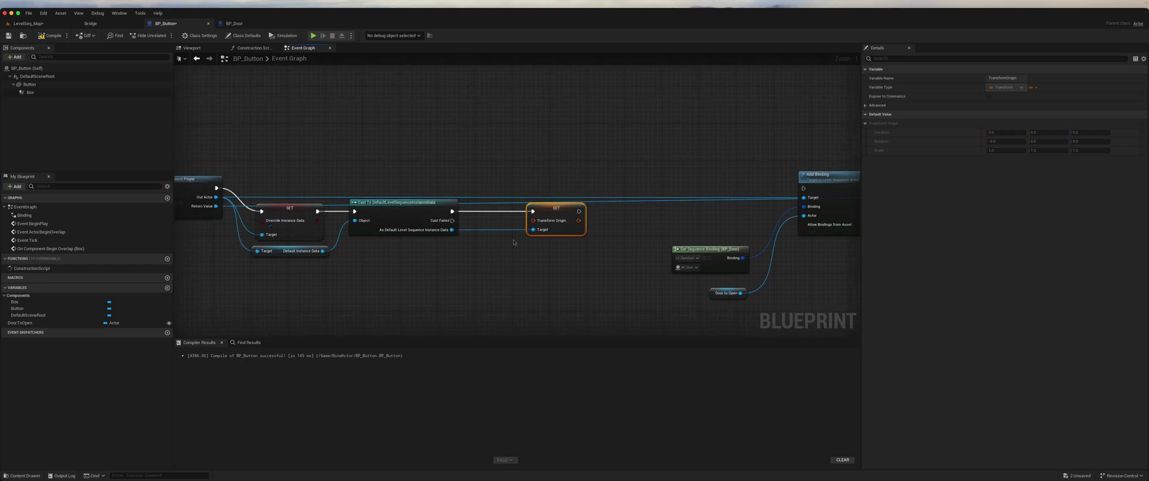
left_click_drag(22, 323, 461, 272)
left_click(423, 264)
type("get transf")
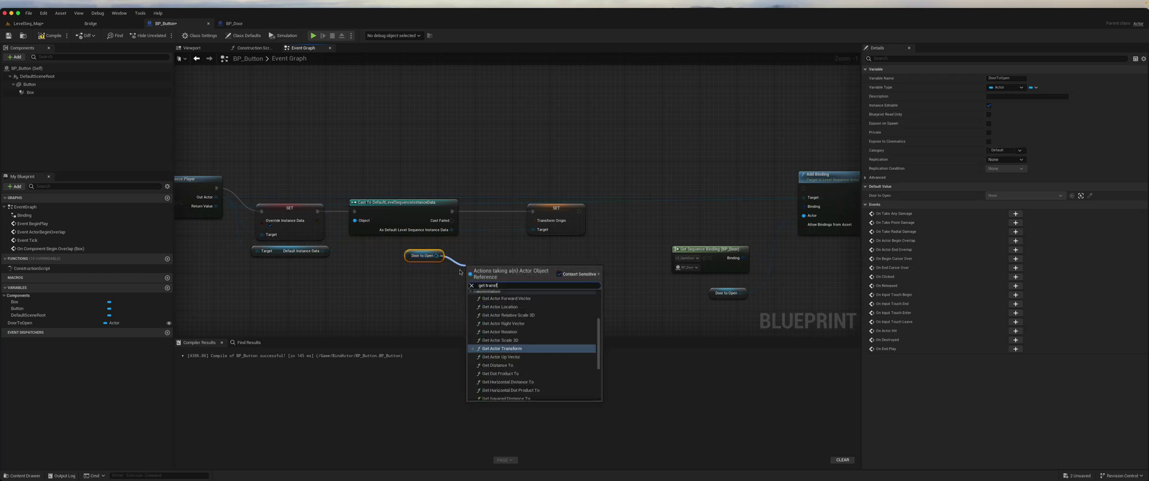
left_click(497, 349)
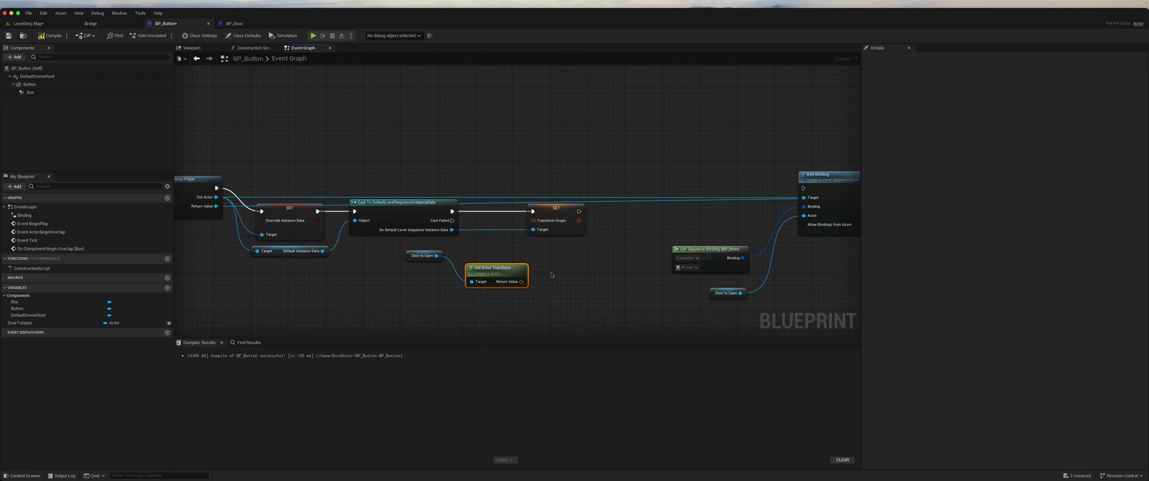
left_click_drag(522, 282, 531, 223)
Connect Set Transform Origin's execution to Add Binding and move the Get Sequence Binding and Door to Open nodes closer to it
right_click_drag(554, 248, 428, 271)
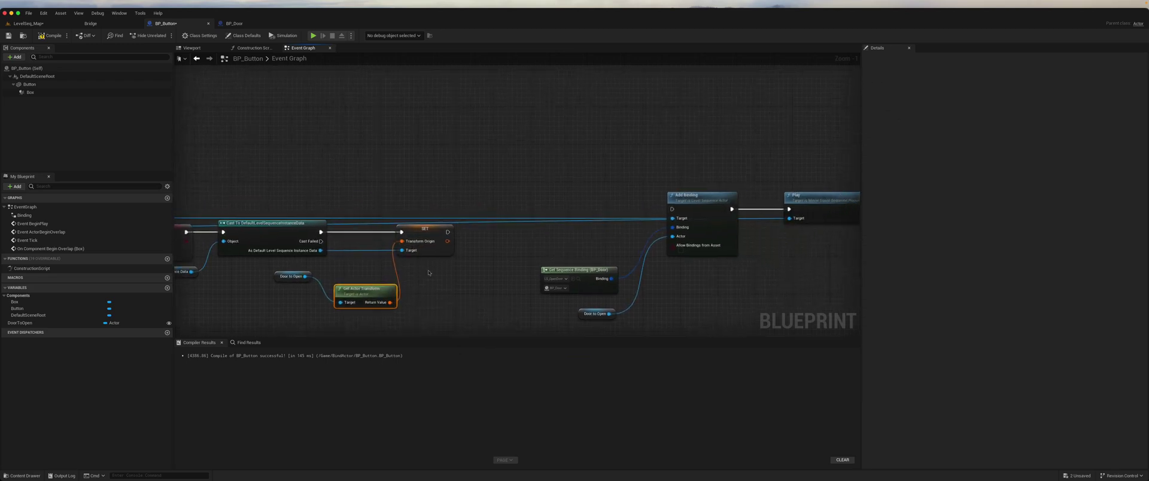
left_click_drag(447, 231, 672, 209)
left_click_drag(591, 266, 611, 238)
left_click_drag(579, 315, 589, 283)
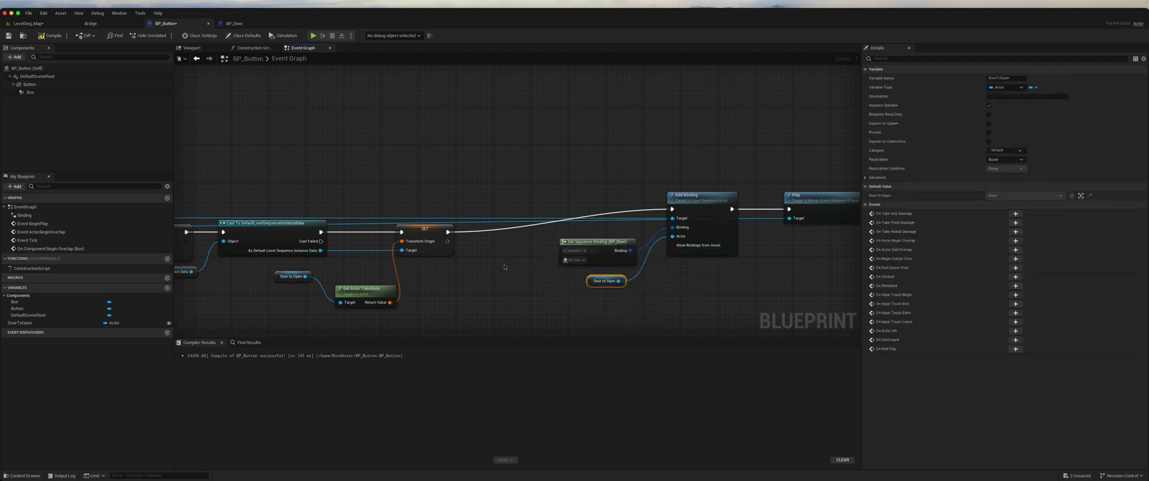
Compile BP_Button and return to LevelSeq_Map with both doors and buttons in view
right_click_drag(244, 315, 448, 305)
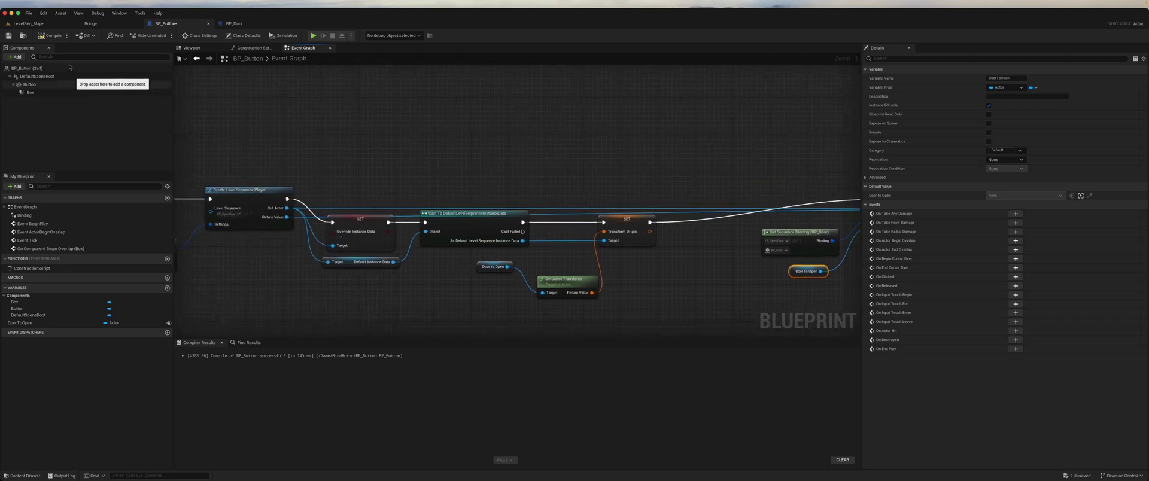
left_click(50, 35)
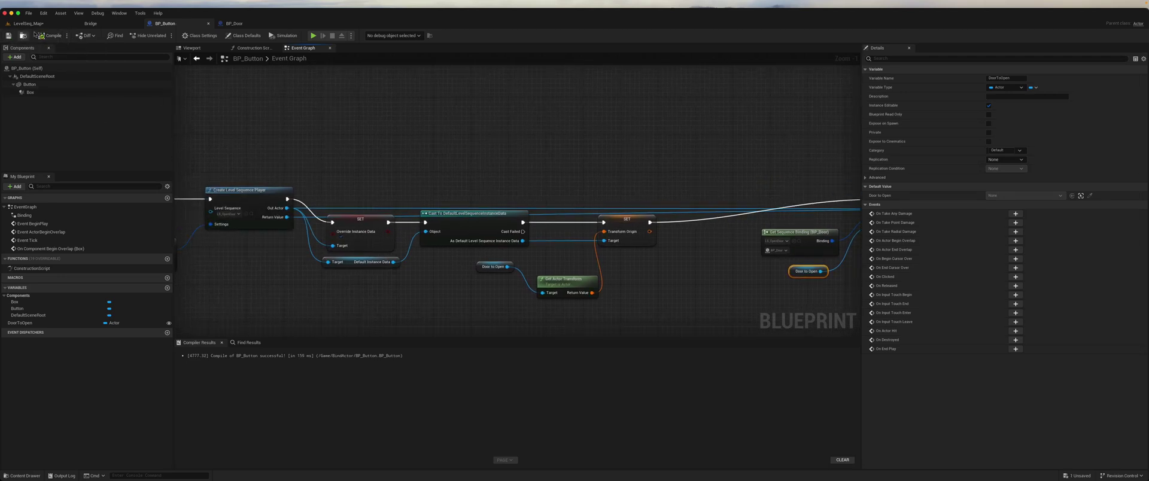
left_click(35, 23)
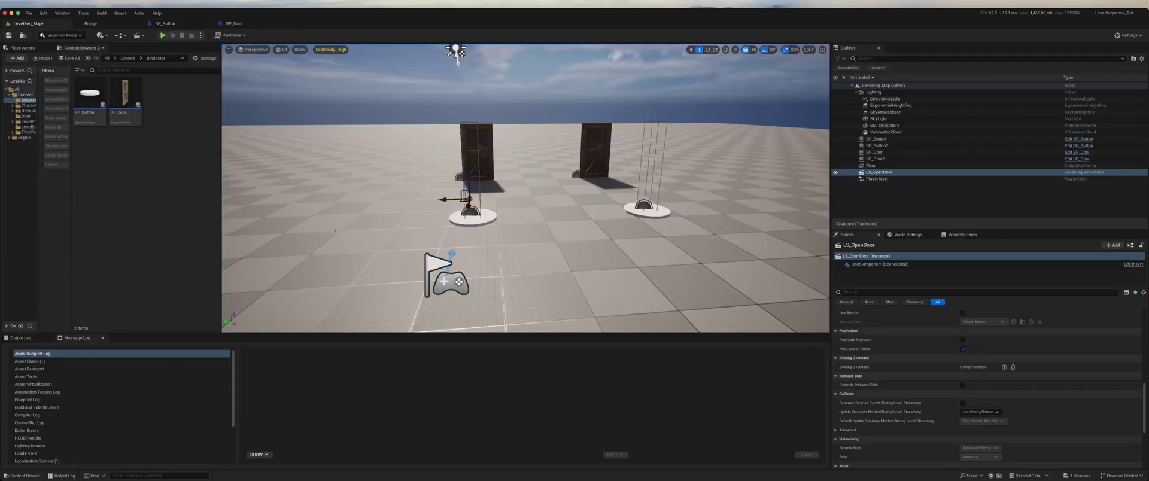
left_click(335, 232)
right_click_drag(335, 232, 335, 281)
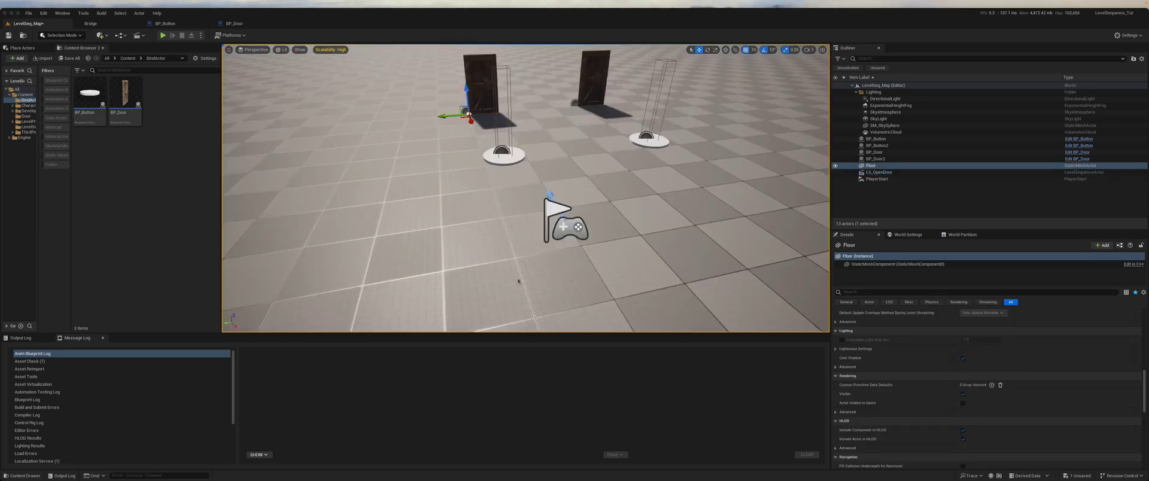
right_click_drag(506, 274, 503, 252)
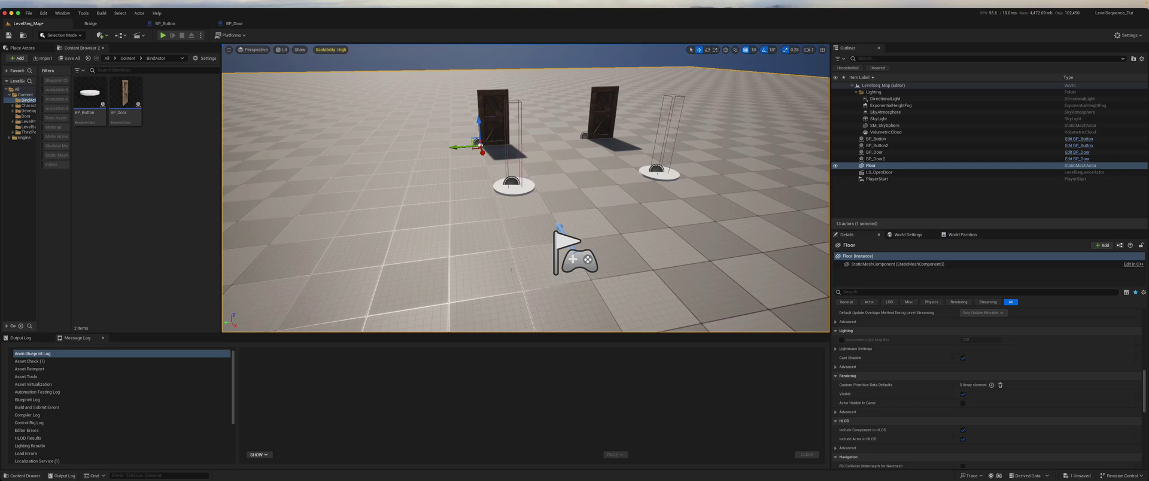
Play-test LevelSeq_Map, running the character onto both buttons in turn to check each door's opening position, and stop the session
key("alt+p")
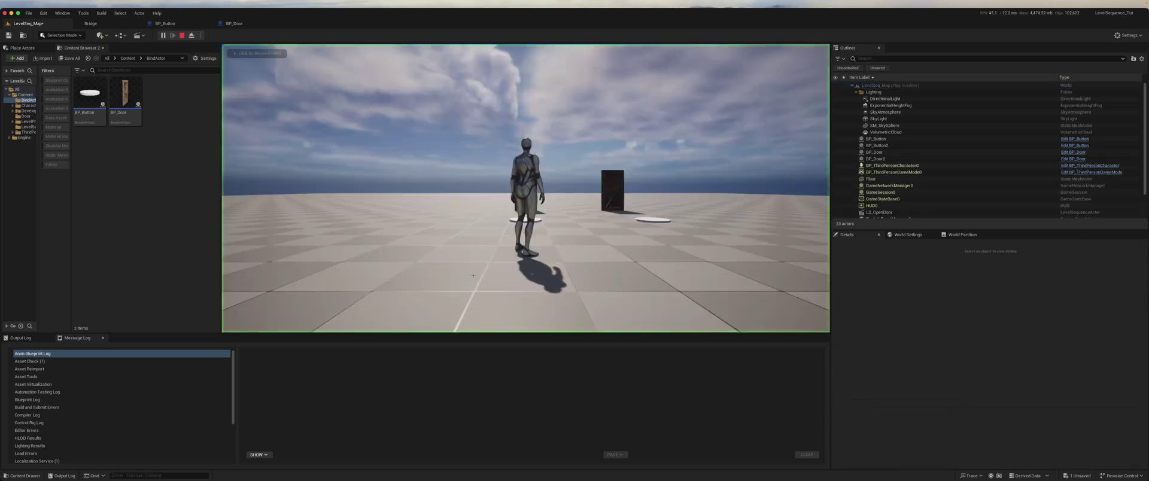
key("w")
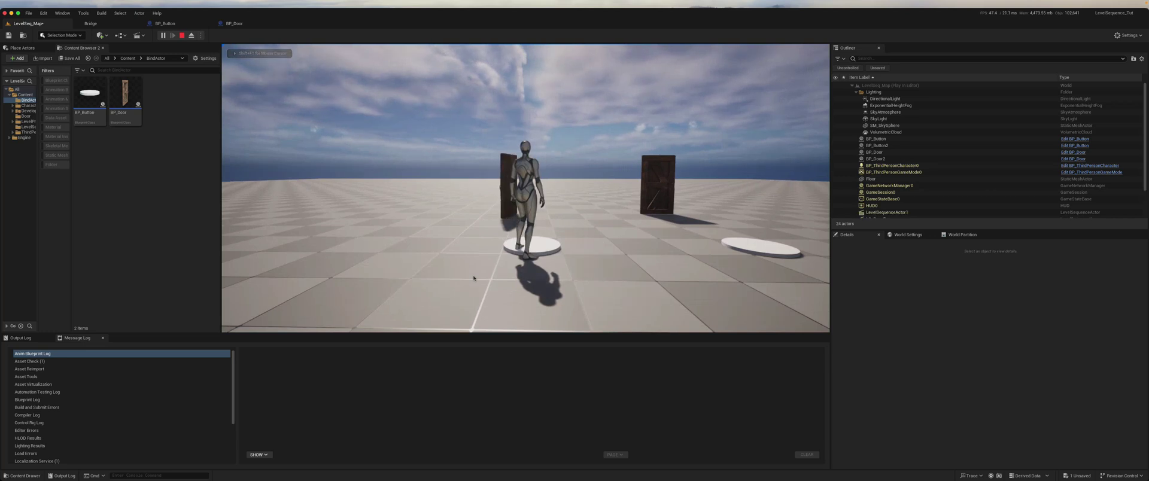
key("s")
key("w")
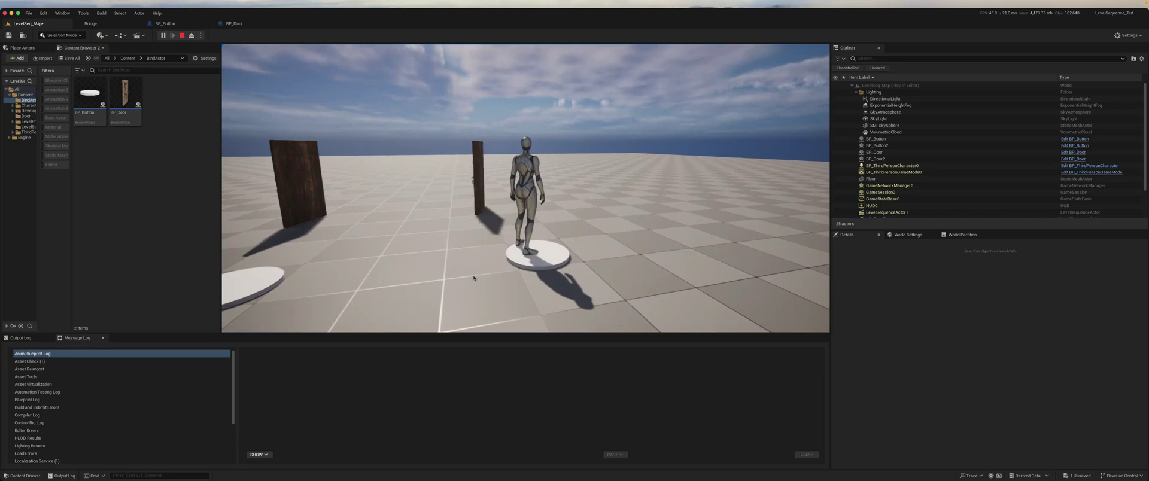
key("s")
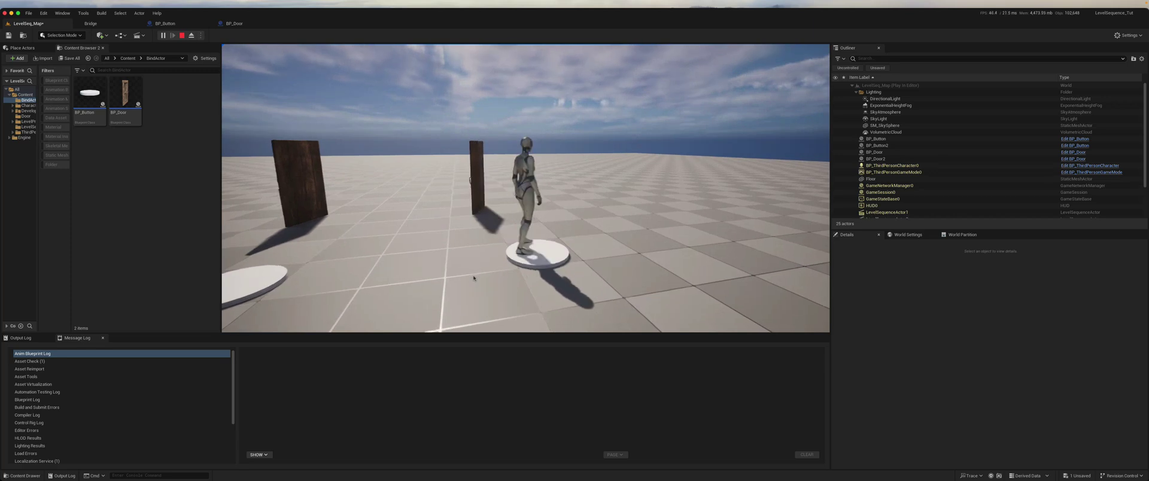
key("Escape")
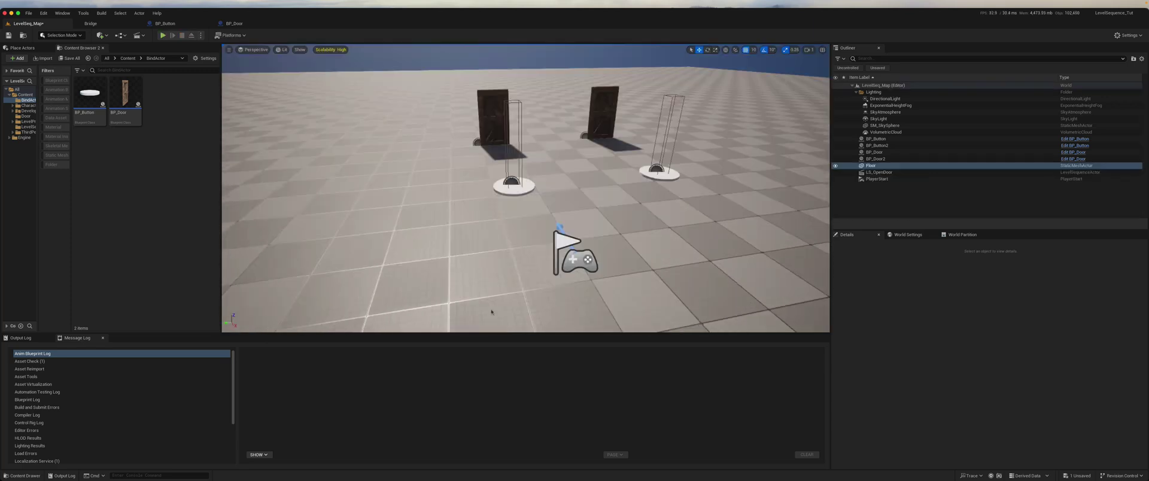
Duplicate the second door and the second button, placing the copies beside the originals as a third door-and-button pair
left_click(517, 127)
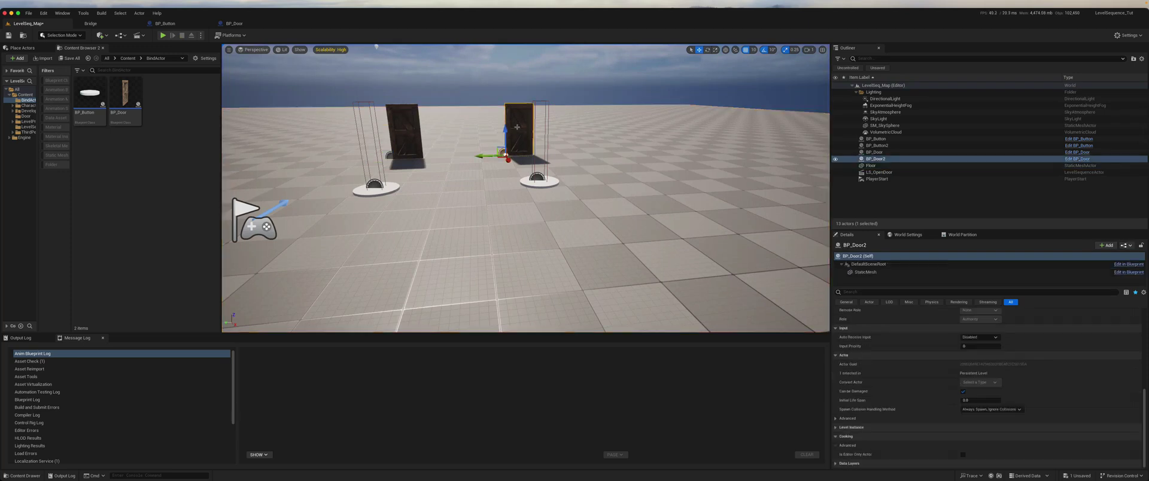
left_click_drag(479, 155, 616, 151, "alt")
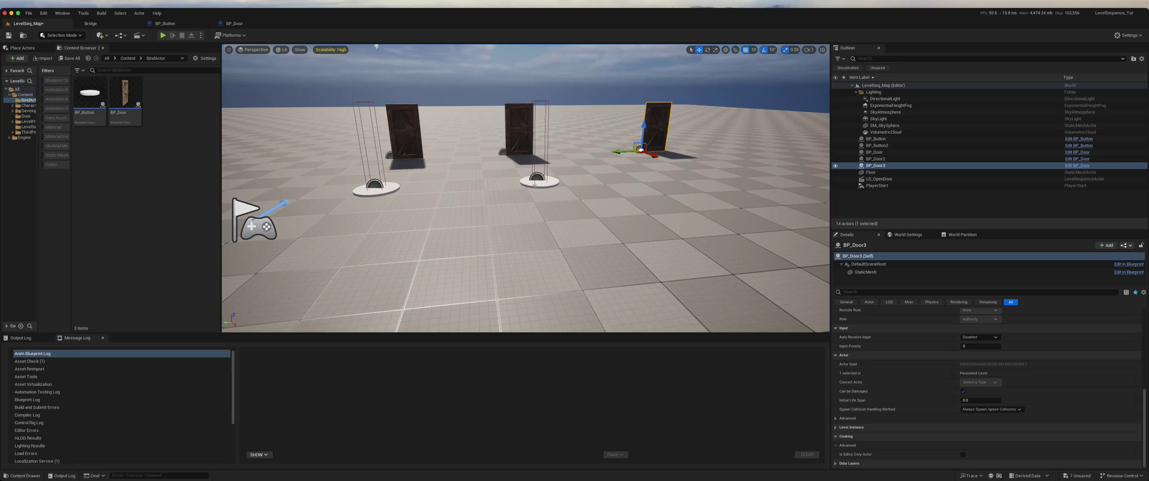
left_click(535, 182)
left_click_drag(512, 183, 670, 179, "alt")
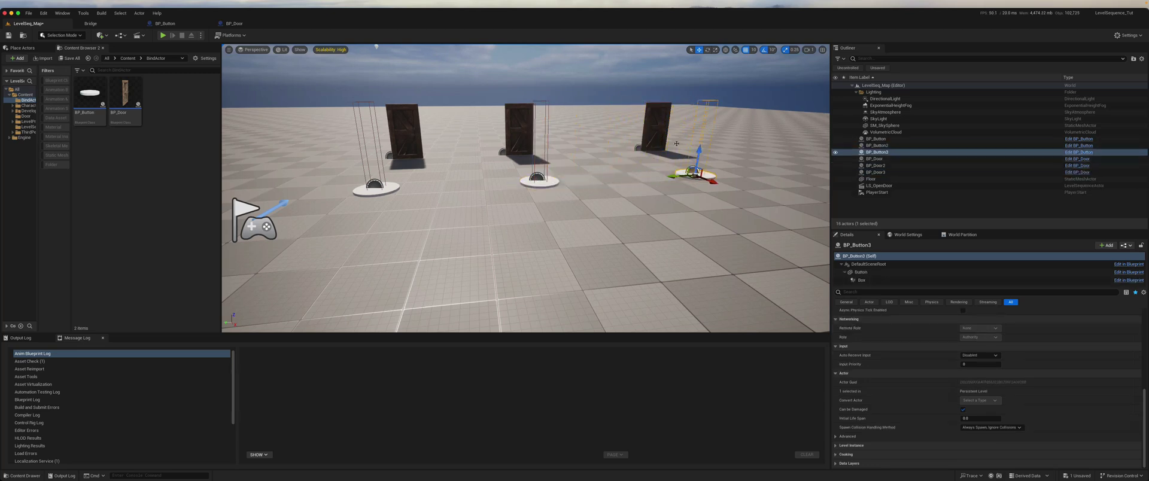
Rotate the third door slightly about its vertical axis and move the third button sideways toward the second button
left_click(656, 133)
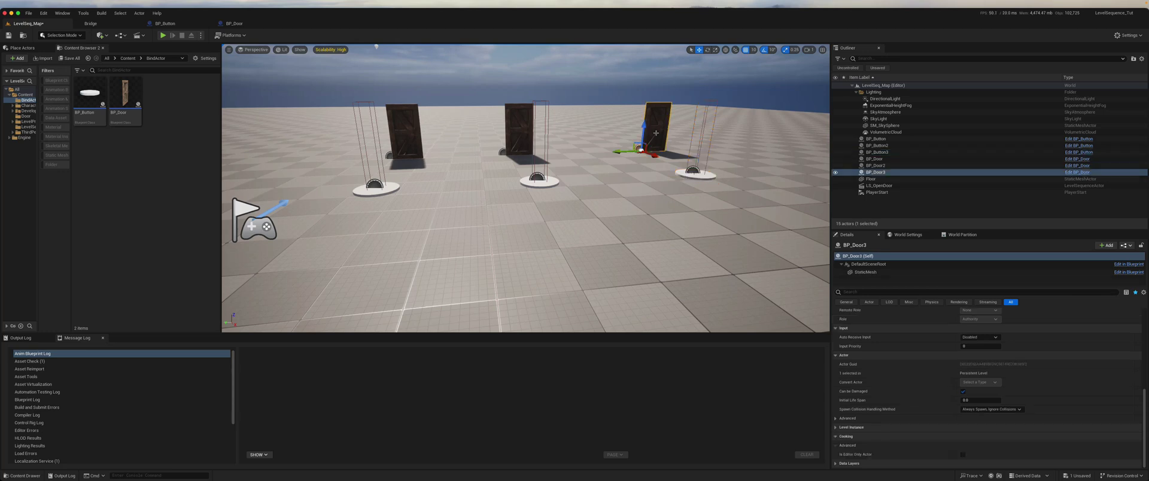
key("e")
mouse_move(651, 159)
left_mouse_down()
mouse_move(663, 161)
mouse_move(648, 160)
left_mouse_up()
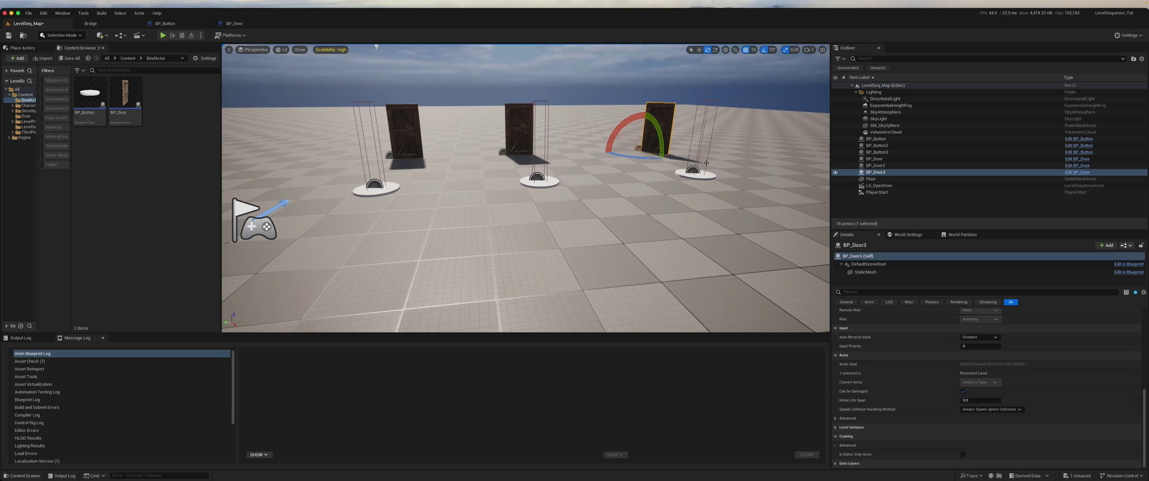
left_click(694, 173)
key("w")
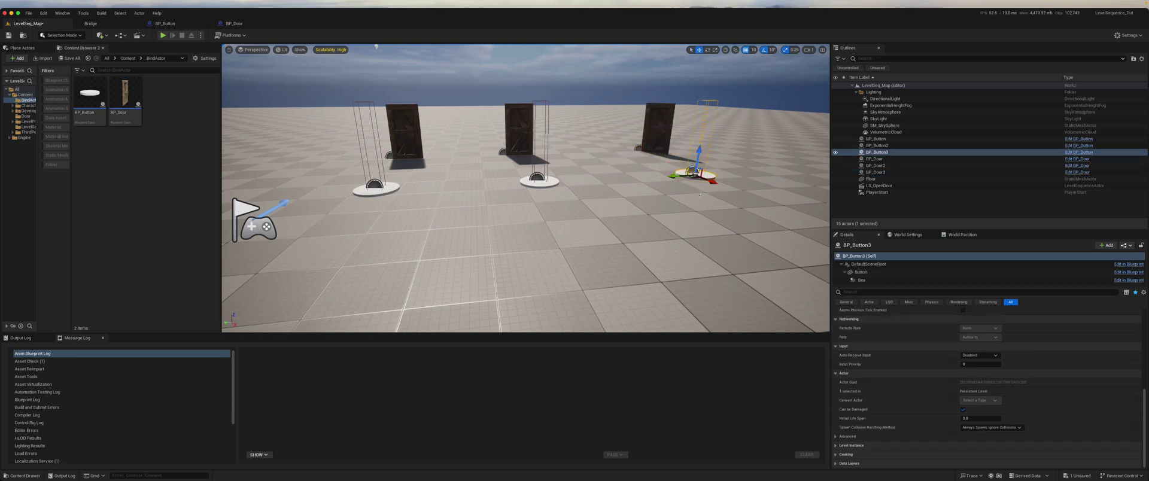
left_click_drag(673, 176, 629, 175)
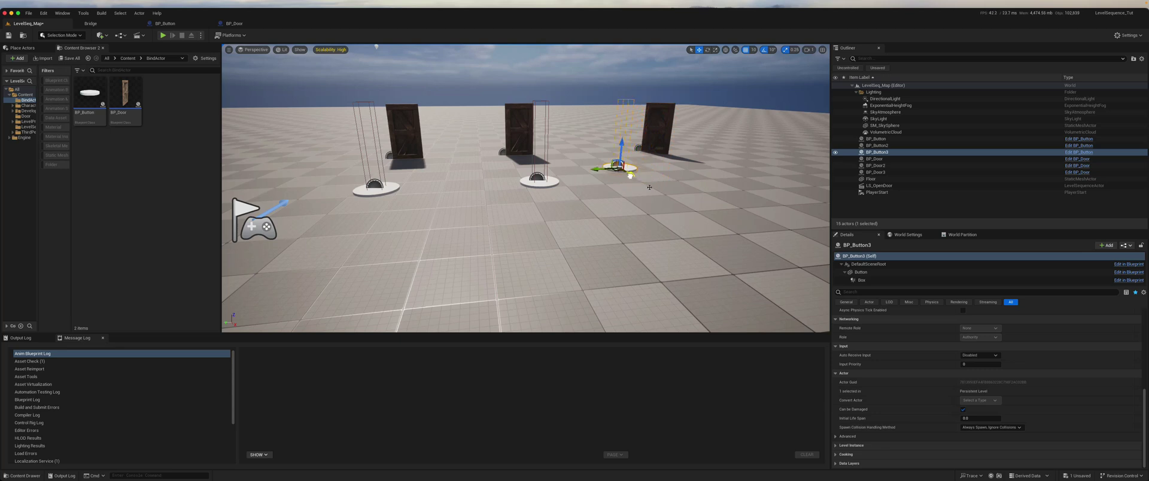
Start a play-test of LevelSeq_Map, run the character toward the buttons, and stop the session
key("alt+p")
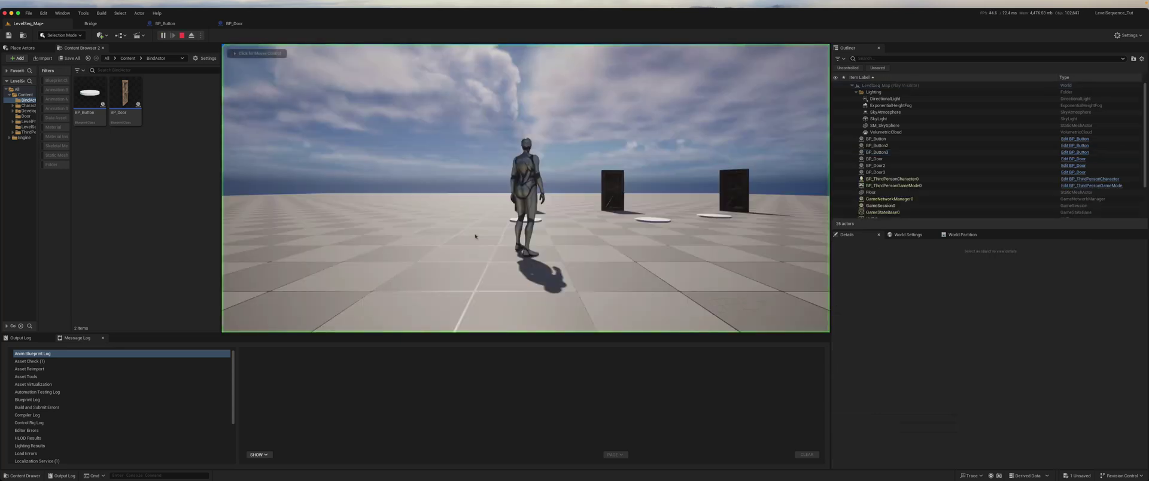
key("w")
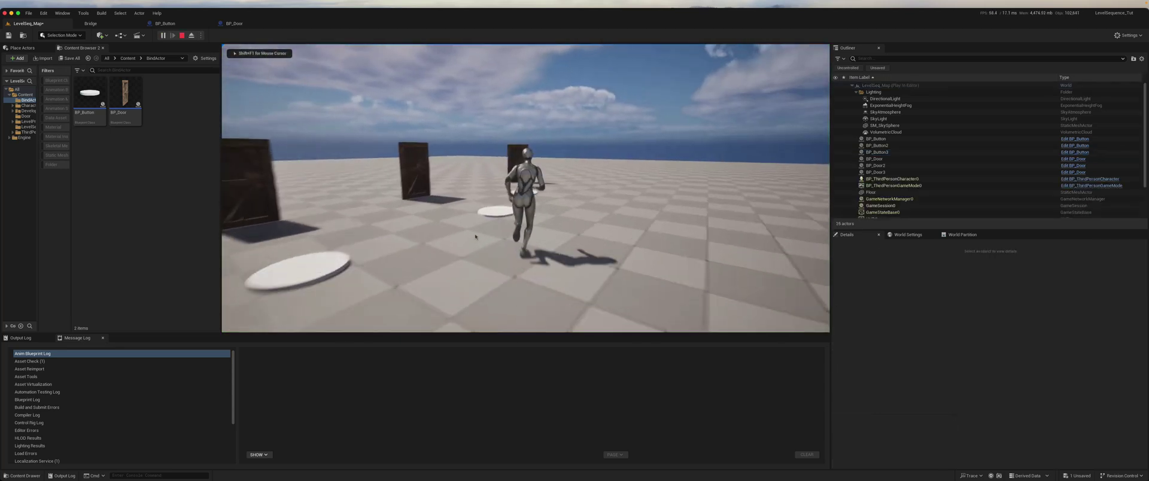
key("Escape")
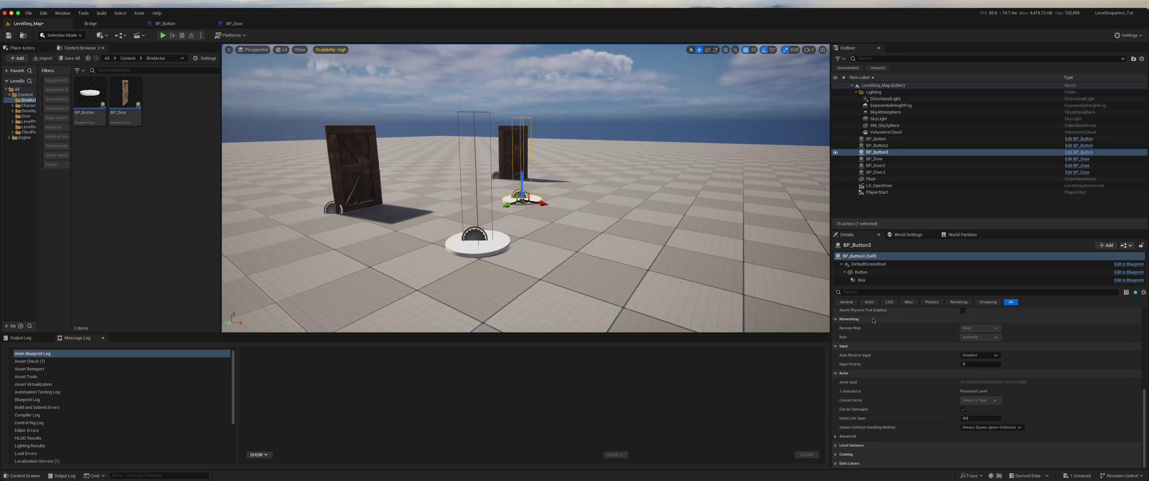
Assign BP_Door3 as the third button's Door to Open
scroll(921, 350, "up", 5)
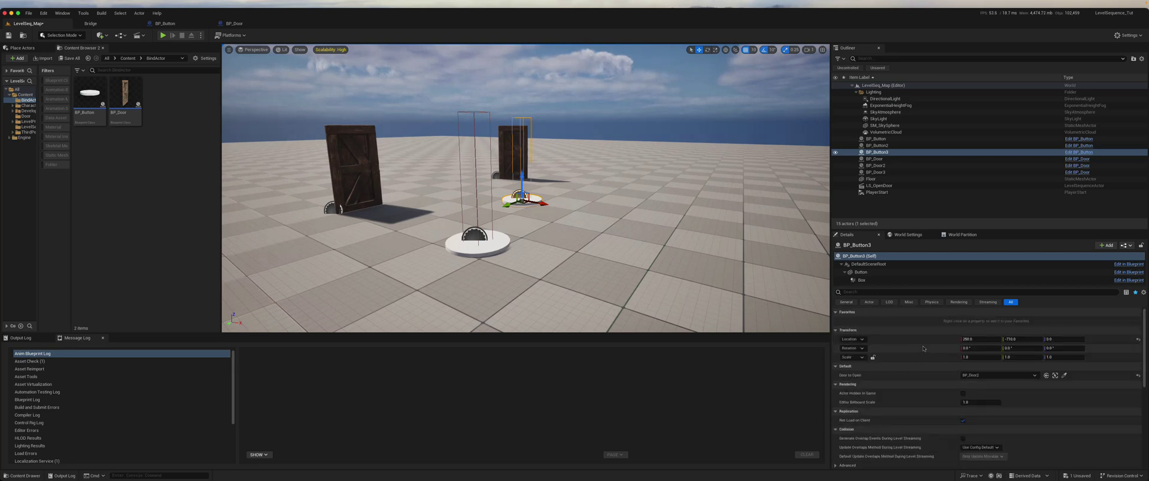
left_click(1030, 375)
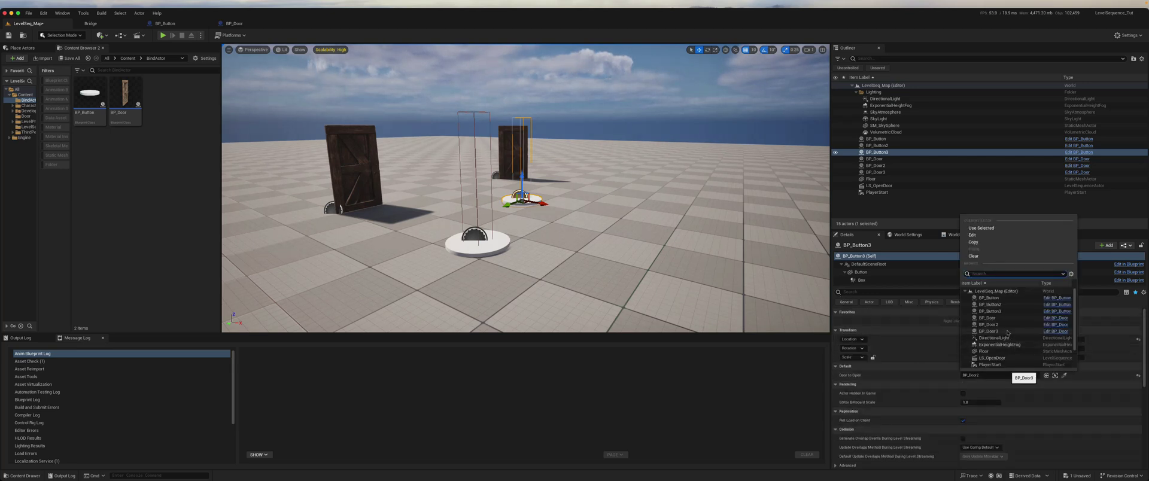
left_click(1064, 375)
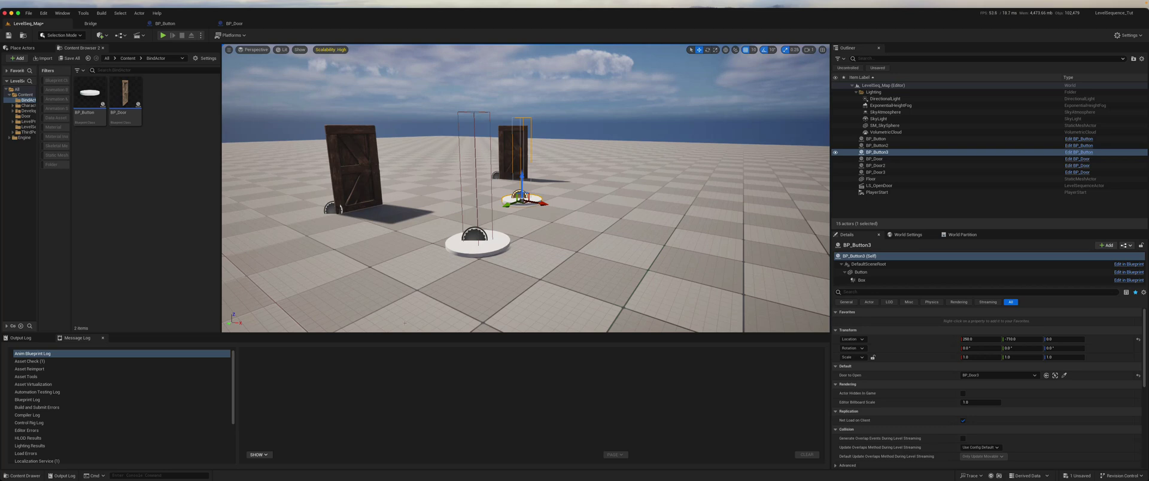
Play-test LevelSeq_Map, running the character over the buttons to check that each opens its own door, and stop the session
key("alt+p")
key("w")
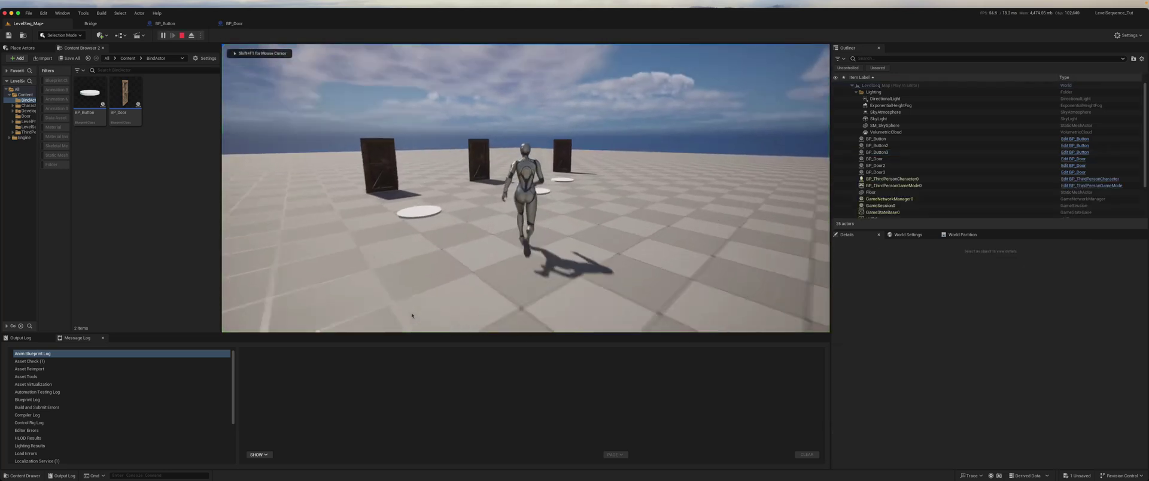
key("w")
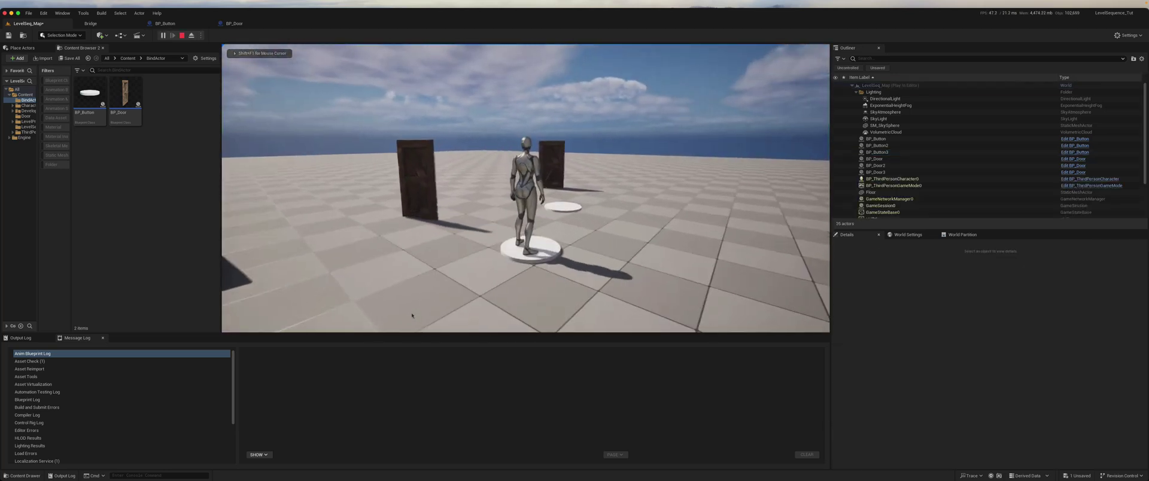
key("w")
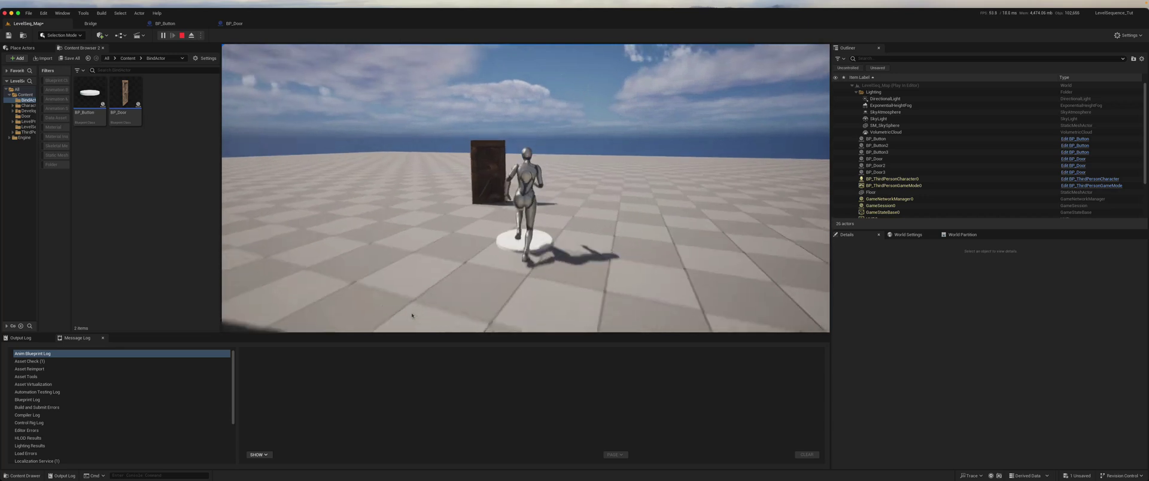
key("w")
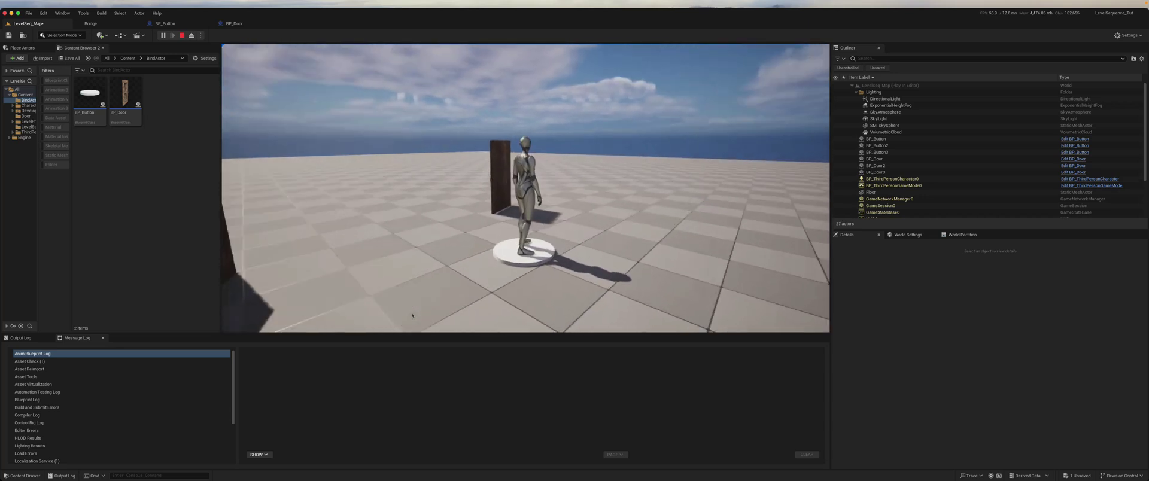
key("w")
key("w")
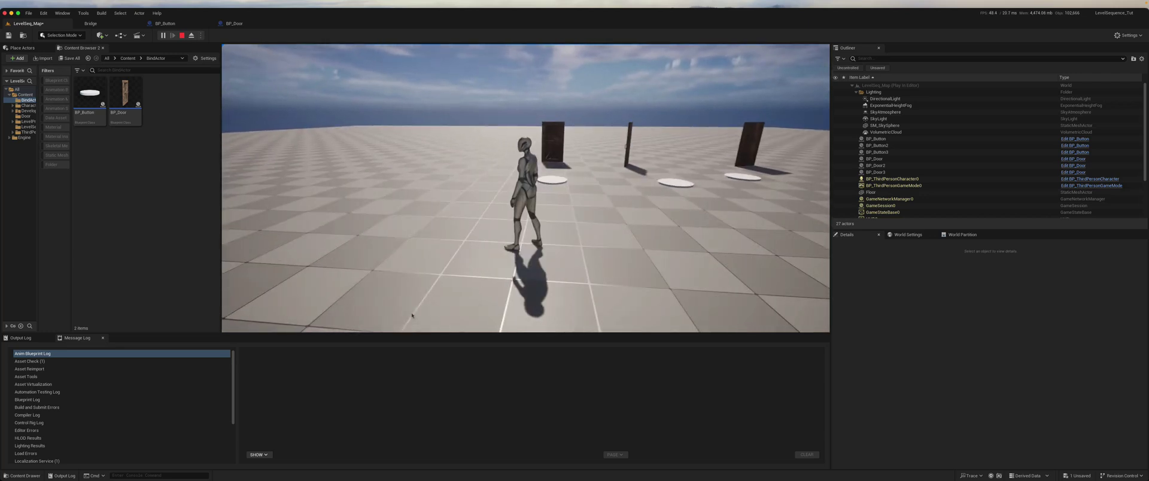
key("w")
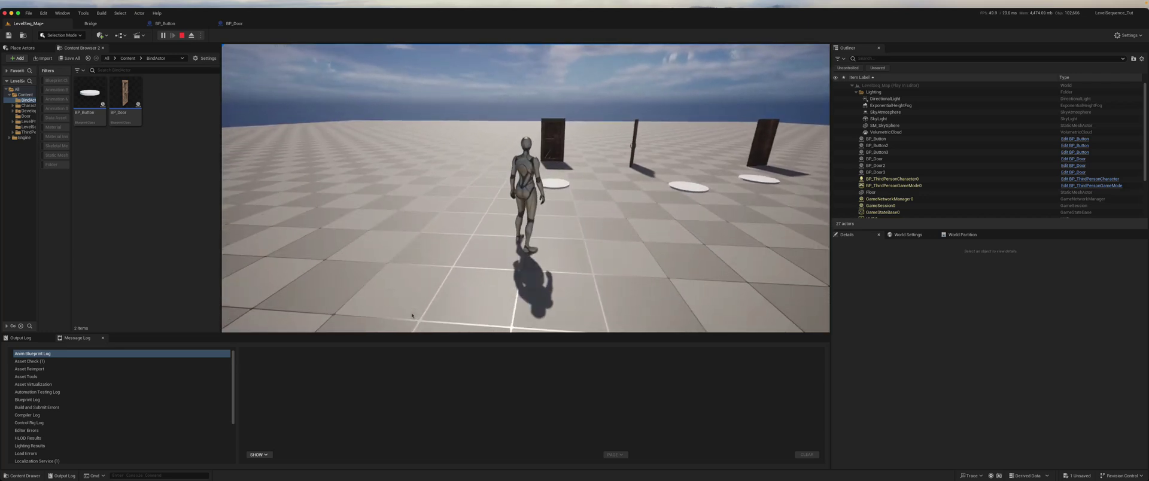
key("w")
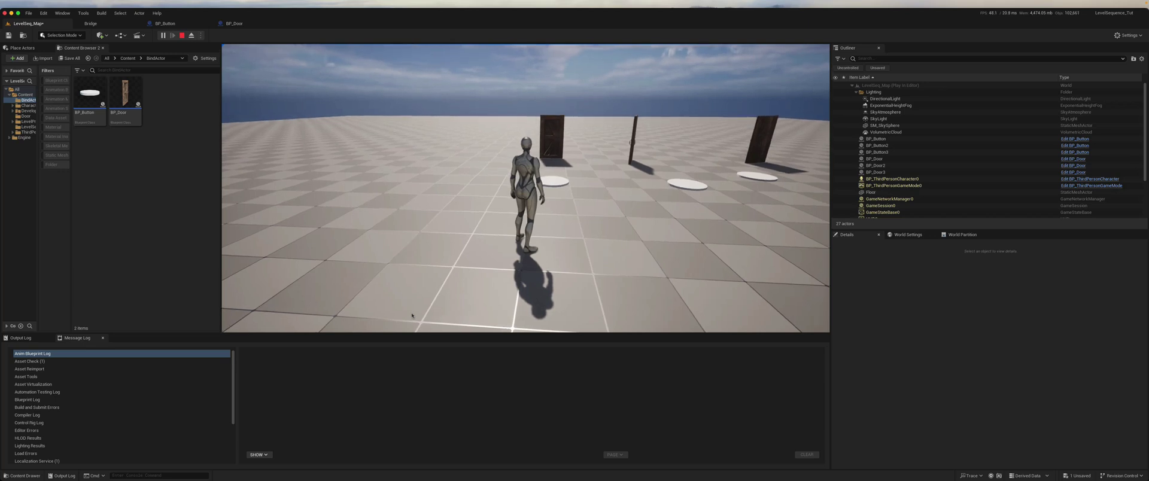
key("Escape")
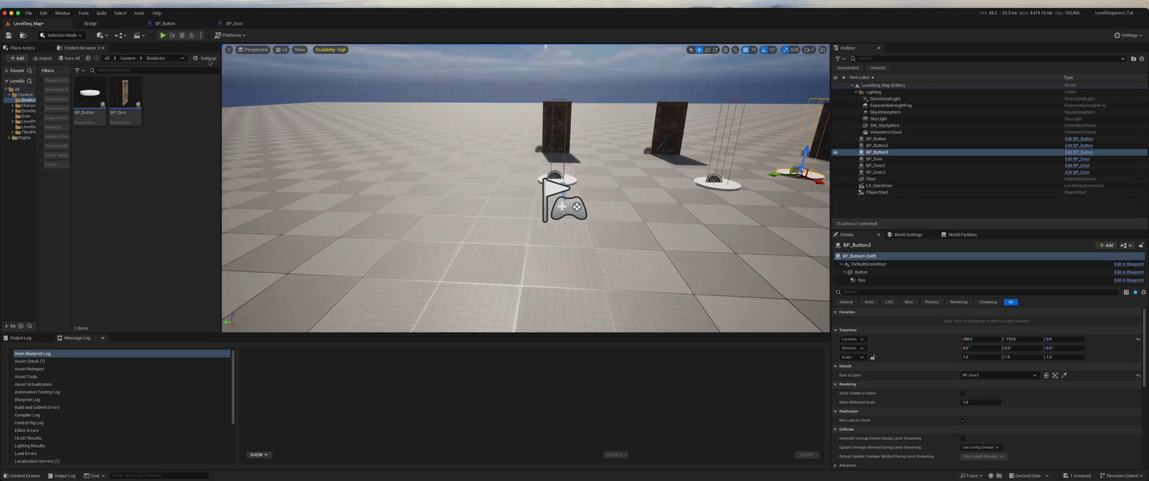
Examine the first door's transform in LevelSeq_Map and review BP_Button's event graph from Create Level Sequence Player through to Add Binding
left_click(165, 23)
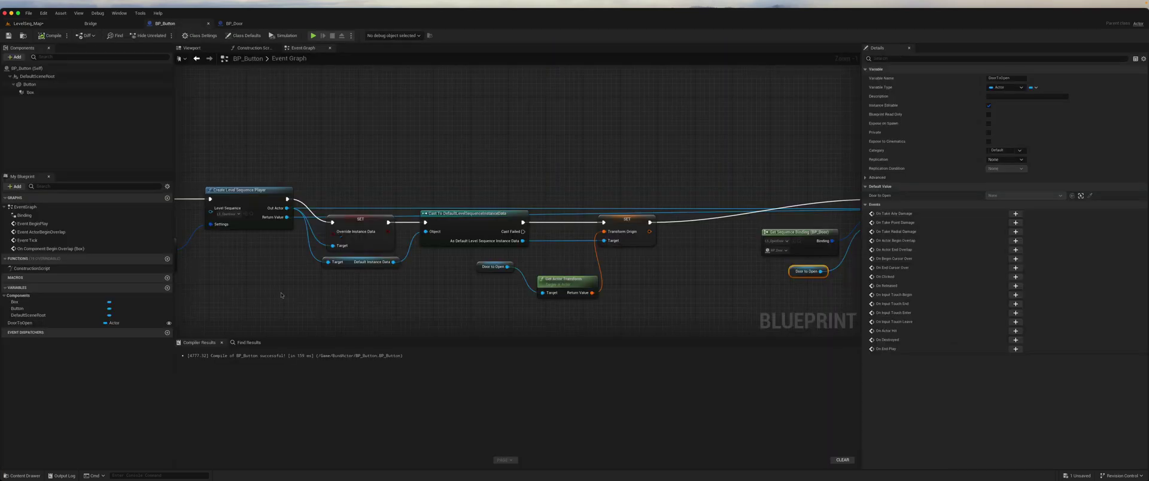
scroll(281, 295, "left", 5)
left_click(48, 25)
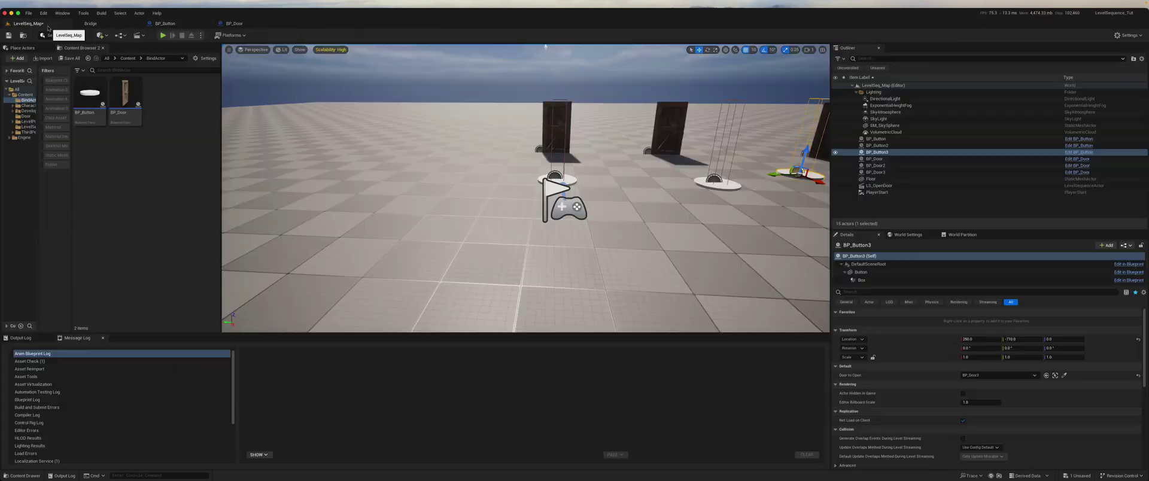
left_click(547, 127)
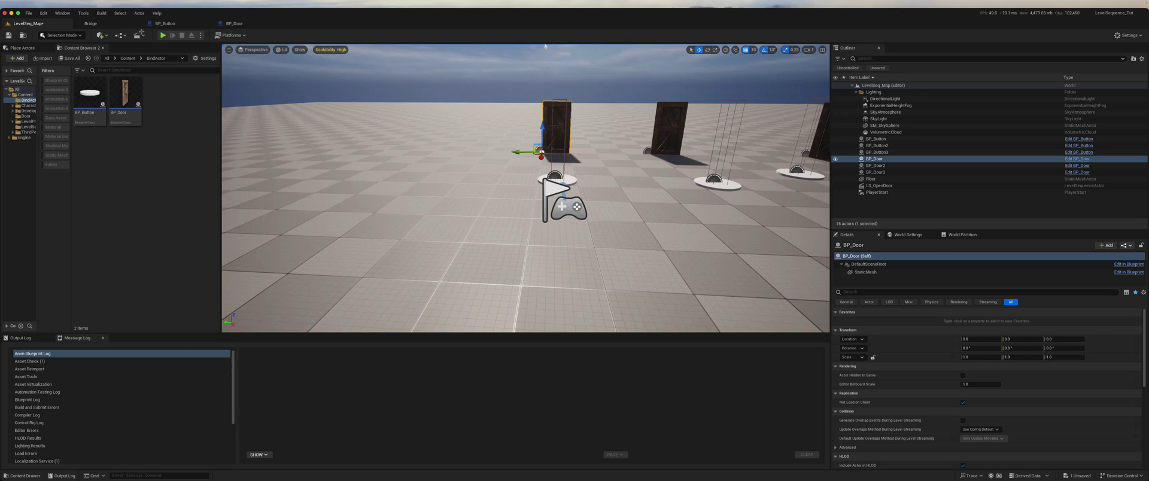
left_click(167, 24)
right_click_drag(286, 269, 568, 261)
right_click_drag(452, 280, 285, 280)
right_click_drag(412, 251, 287, 253)
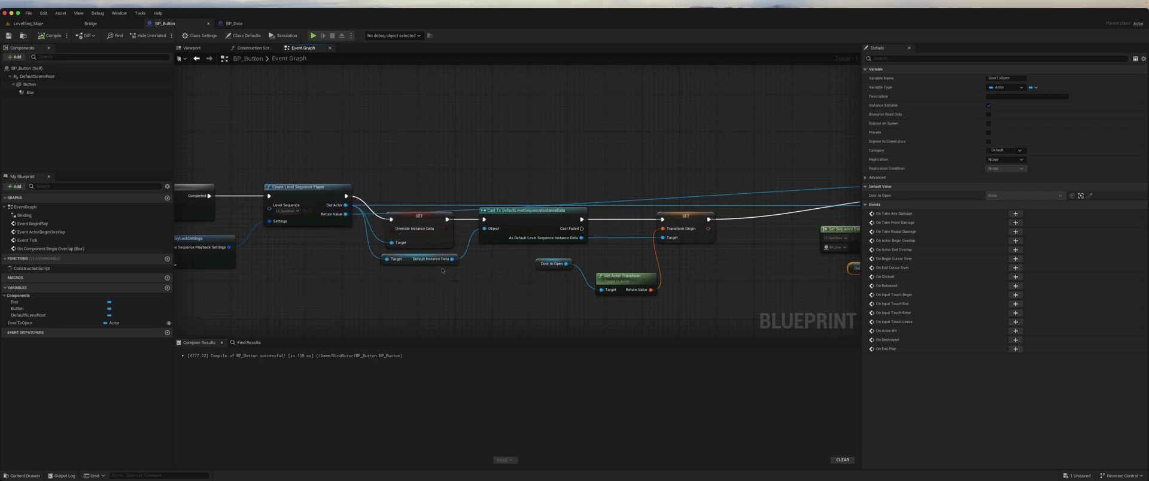
right_click_drag(476, 274, 377, 260)
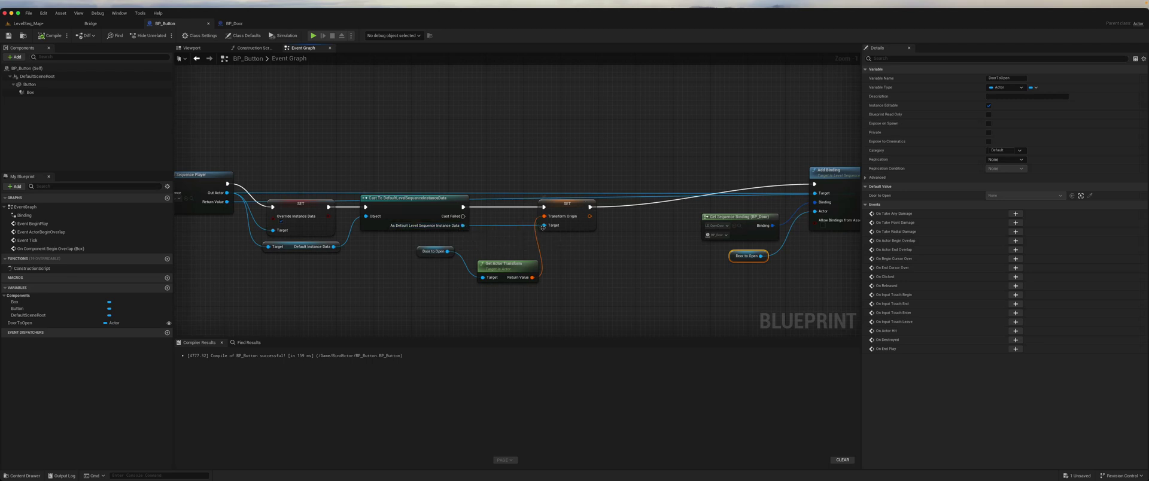
Tidy BP_Button's graph by aligning the Door to Open getter with Get Actor Transform and lowering the Add Binding and Play nodes
left_click_drag(419, 252, 417, 271)
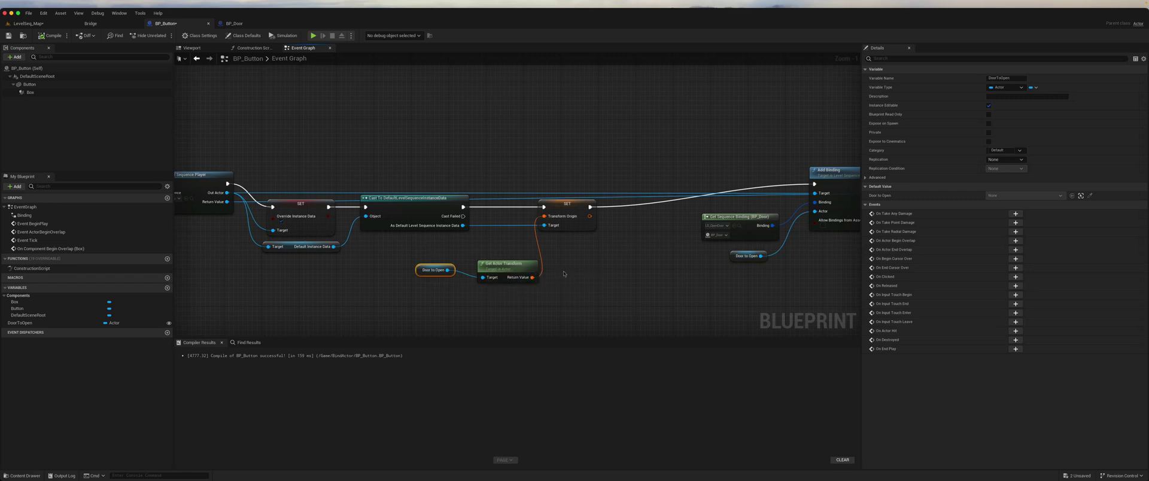
right_click_drag(562, 271, 407, 274)
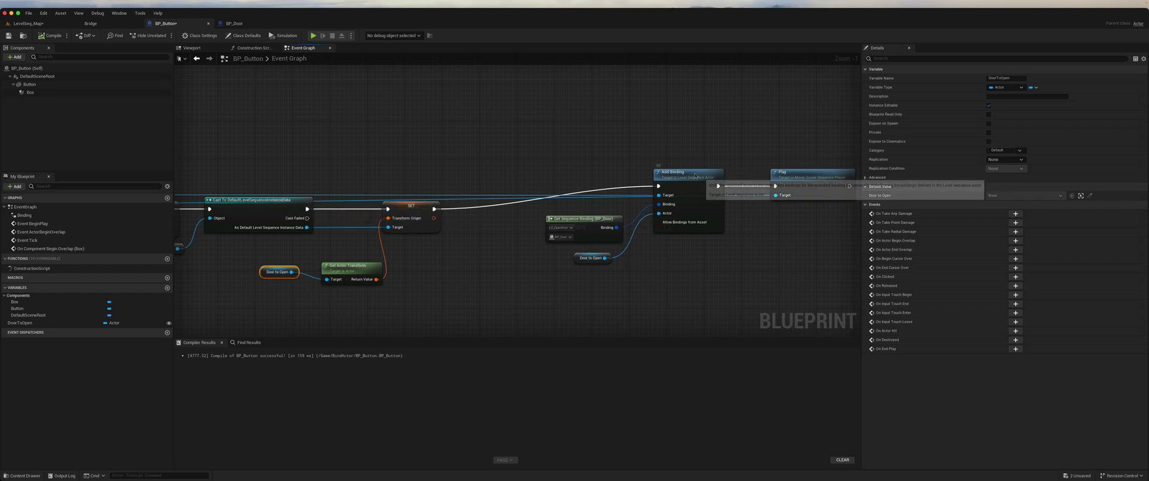
left_click_drag(702, 184, 710, 193)
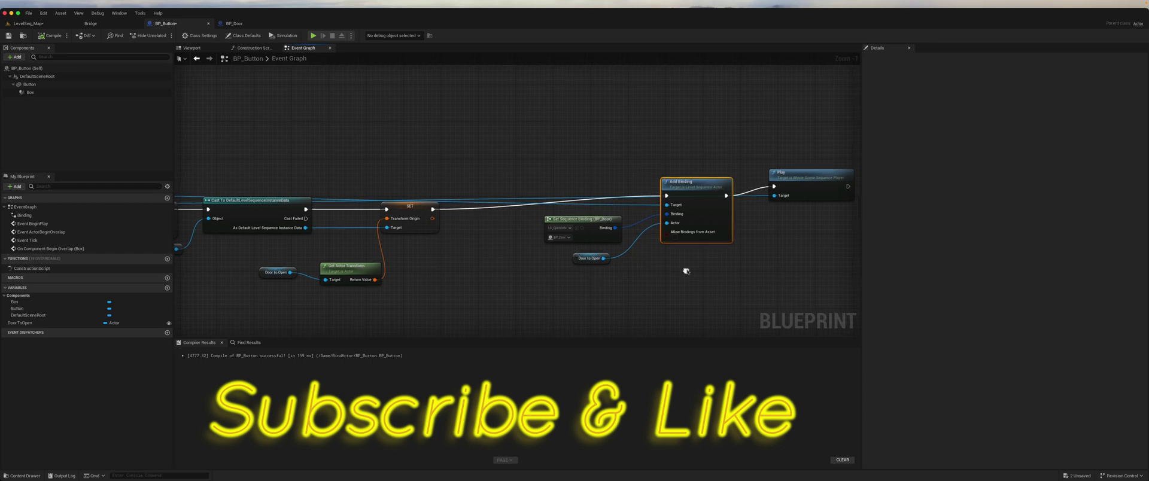
right_click_drag(687, 274, 473, 274)
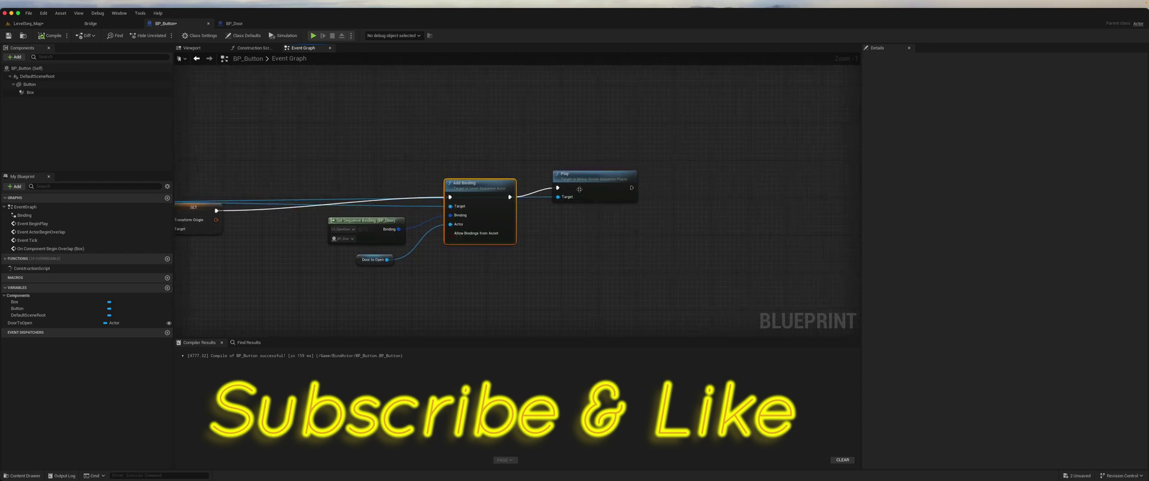
left_click_drag(579, 189, 593, 203)
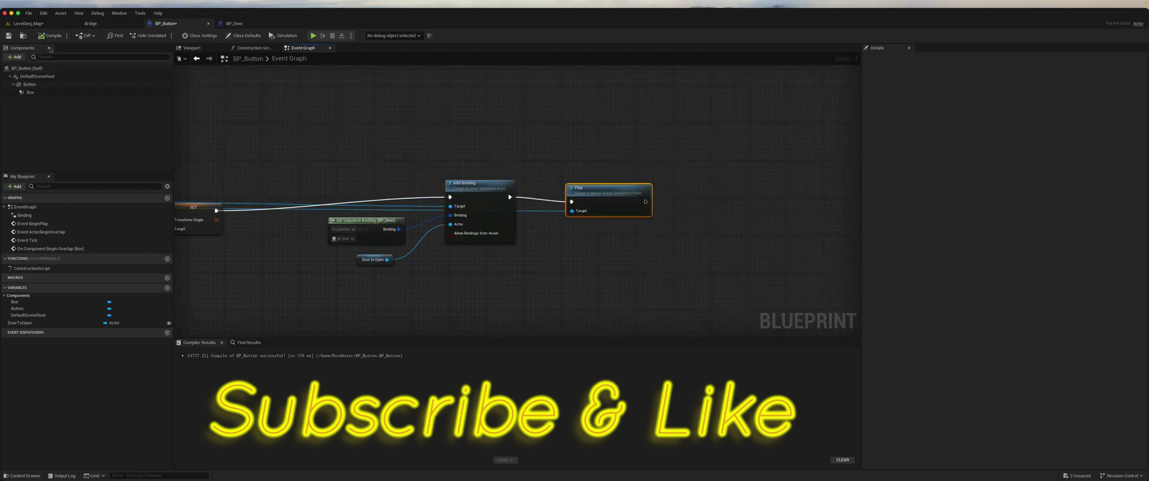